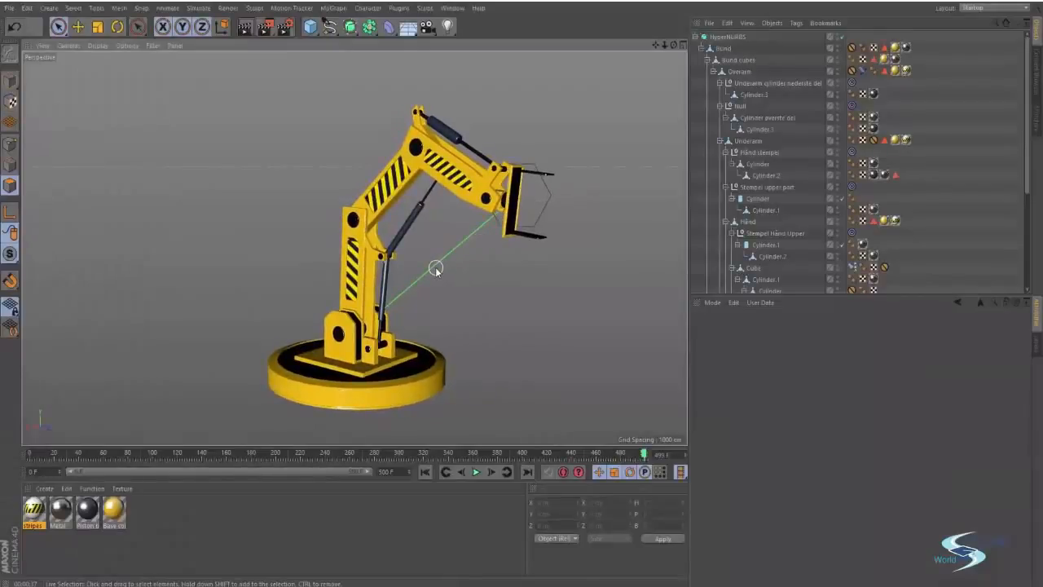
pyautogui.moveTo(436, 269)
pyautogui.mouseDown()
pyautogui.moveTo(450, 243)
pyautogui.moveTo(426, 263)
pyautogui.moveTo(473, 241)
pyautogui.moveTo(483, 256)
pyautogui.moveTo(457, 257)
pyautogui.moveTo(477, 252)
pyautogui.moveTo(496, 263)
pyautogui.moveTo(477, 274)
pyautogui.moveTo(487, 255)
pyautogui.moveTo(454, 245)
pyautogui.moveTo(325, 238)
pyautogui.moveTo(291, 259)
pyautogui.moveTo(319, 244)
pyautogui.moveTo(484, 232)
pyautogui.moveTo(518, 242)
pyautogui.moveTo(635, 238)
pyautogui.moveTo(638, 255)
pyautogui.moveTo(605, 274)
pyautogui.moveTo(409, 256)
pyautogui.moveTo(305, 220)
pyautogui.moveTo(486, 222)
pyautogui.moveTo(447, 233)
pyautogui.moveTo(471, 210)
pyautogui.mouseUp()
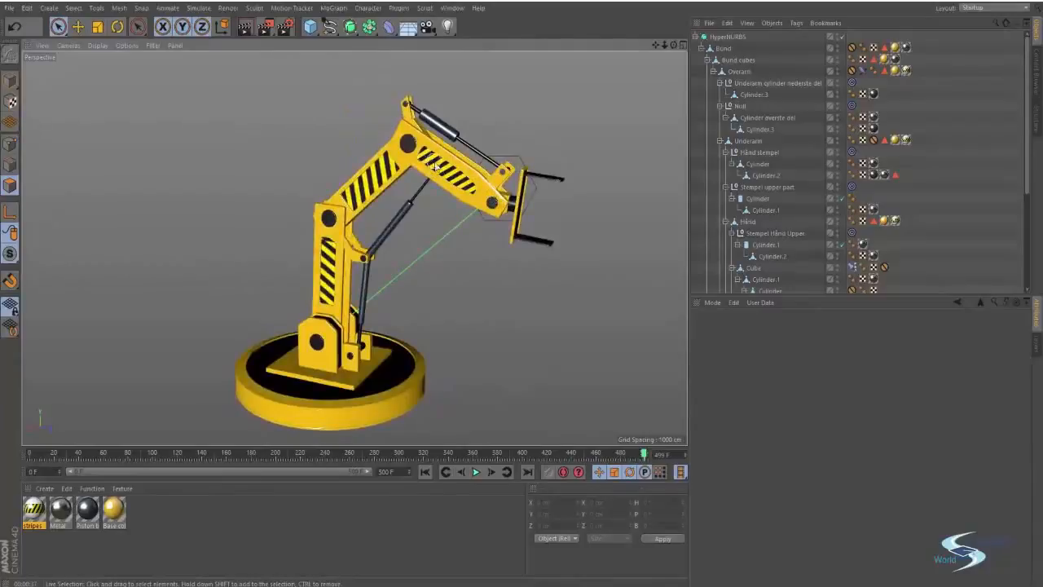
pyautogui.keyDown('alt'); pyautogui.moveTo(459, 97); pyautogui.dragTo(411, 183); pyautogui.keyUp('alt')
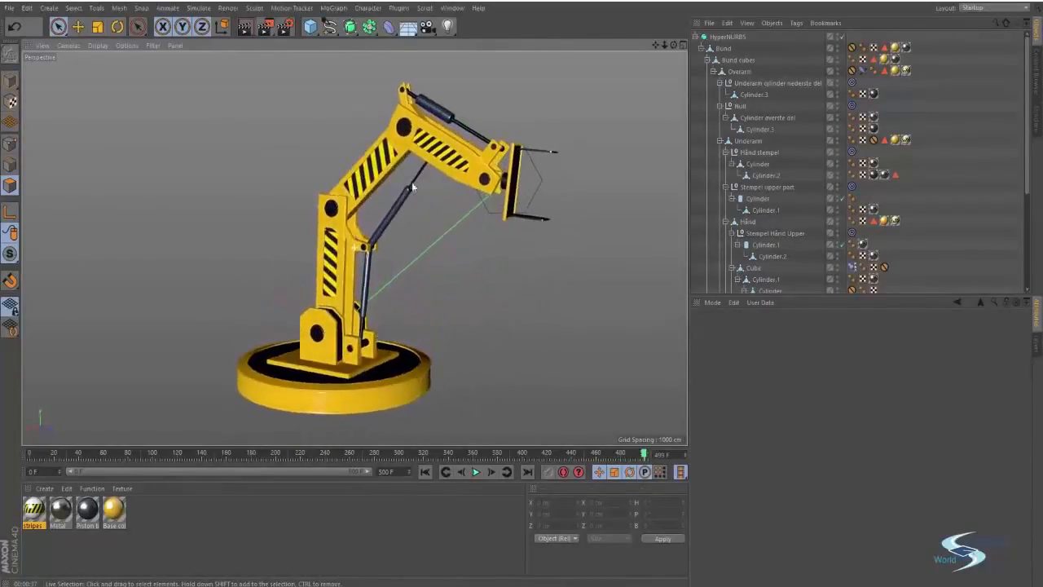
pyautogui.moveTo(411, 181)
pyautogui.keyDown('alt'); pyautogui.mouseDown(button='right')
pyautogui.moveTo(486, 160)
pyautogui.moveTo(424, 176)
pyautogui.mouseUp(button='right'); pyautogui.keyUp('alt')
pyautogui.keyDown('alt'); pyautogui.moveTo(424, 176); pyautogui.dragTo(431, 231); pyautogui.keyUp('alt')
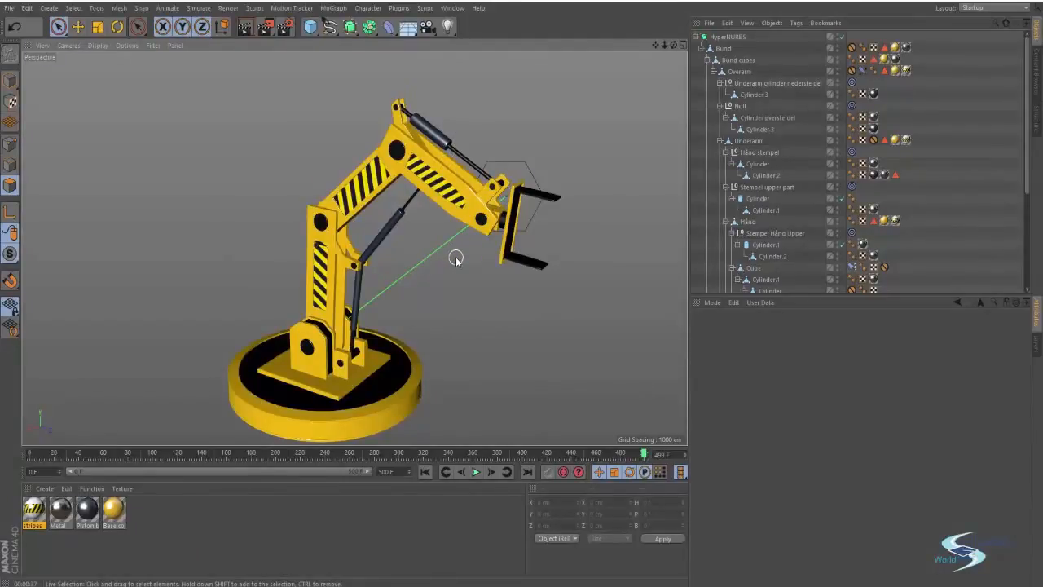
pyautogui.keyDown('alt'); pyautogui.moveTo(429, 275); pyautogui.dragTo(461, 261); pyautogui.keyUp('alt')
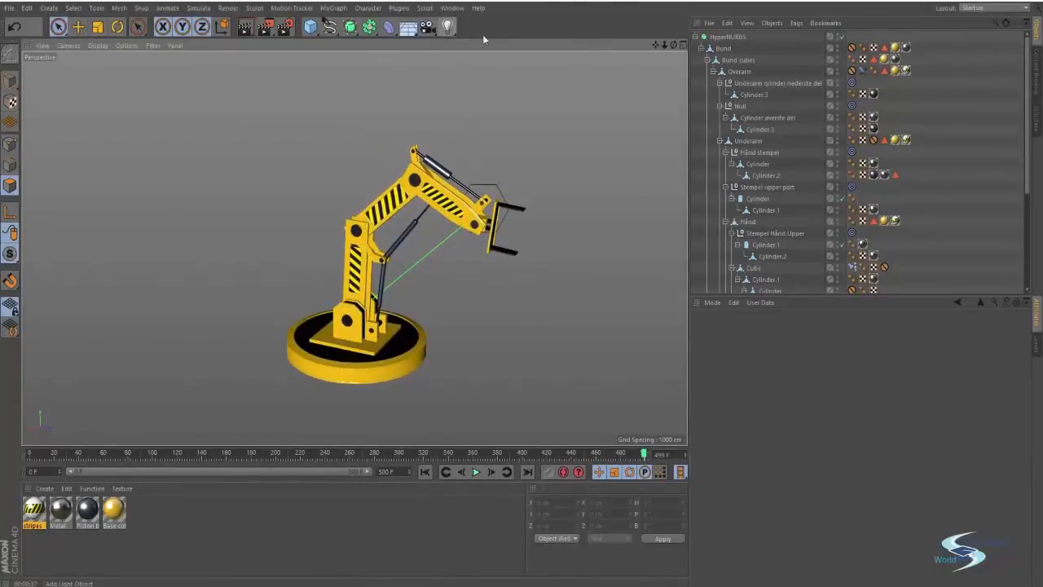
# Add a standard Light object to the scene and move it from the base up to the arm's gripper side
pyautogui.click(580, 59)
pyautogui.click(447, 26)
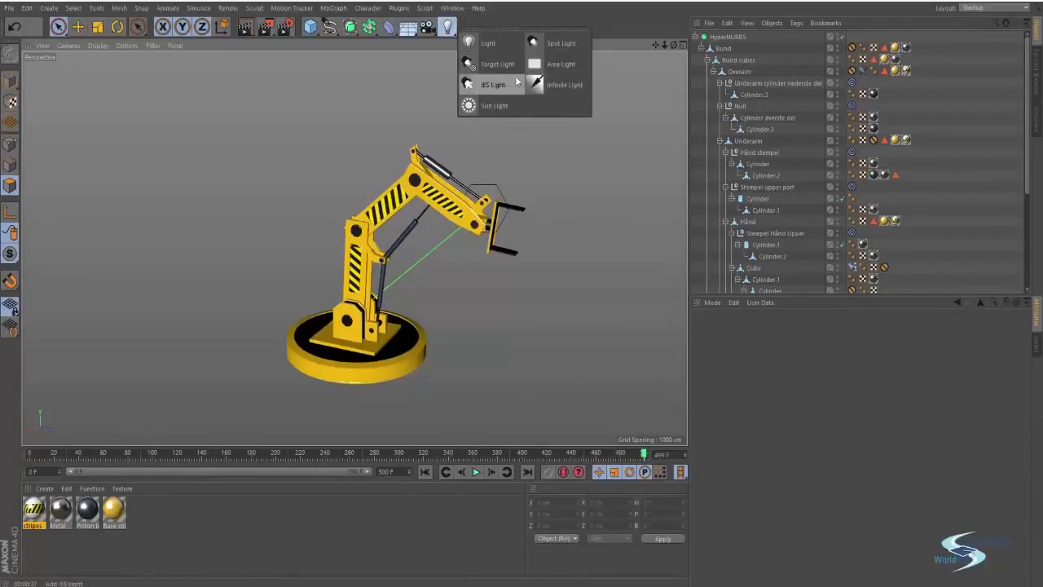
pyautogui.click(488, 44)
pyautogui.keyDown('alt'); pyautogui.moveTo(463, 76); pyautogui.dragTo(506, 191); pyautogui.keyUp('alt')
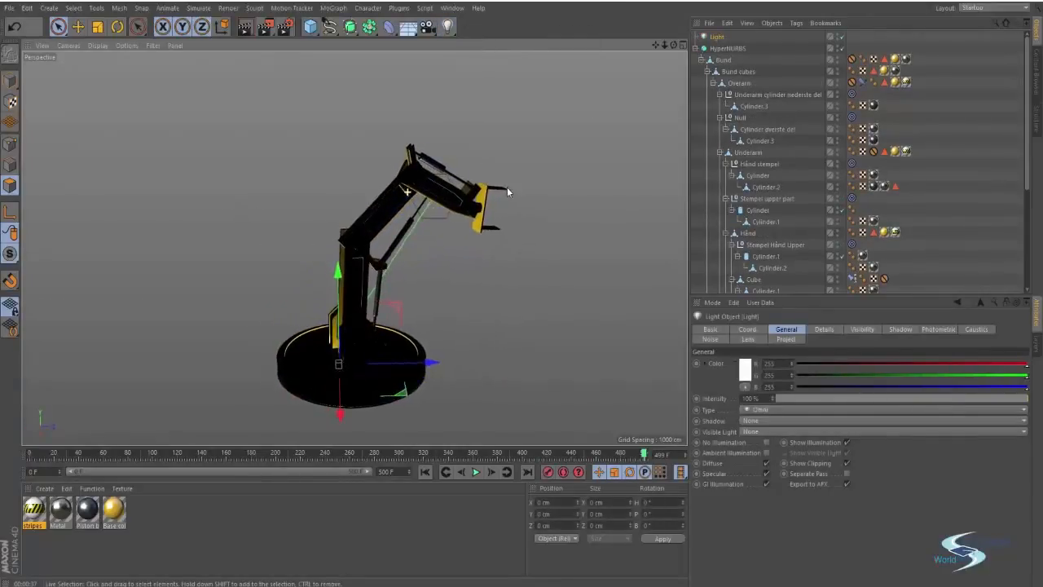
pyautogui.keyDown('alt'); pyautogui.moveTo(365, 313); pyautogui.dragTo(575, 116); pyautogui.keyUp('alt')
# Move the light across the horizontal plane to the far side of the robotic arm, opposite the gripper
pyautogui.keyDown('alt'); pyautogui.moveTo(443, 171); pyautogui.dragTo(422, 198, button='middle'); pyautogui.keyUp('alt')
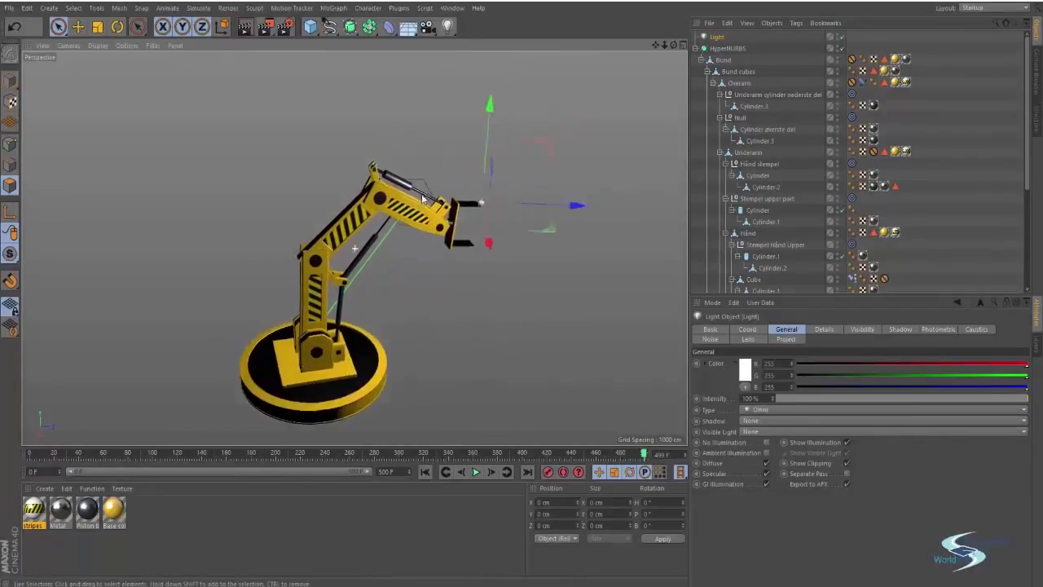
pyautogui.keyDown('alt'); pyautogui.moveTo(422, 198); pyautogui.dragTo(414, 283); pyautogui.keyUp('alt')
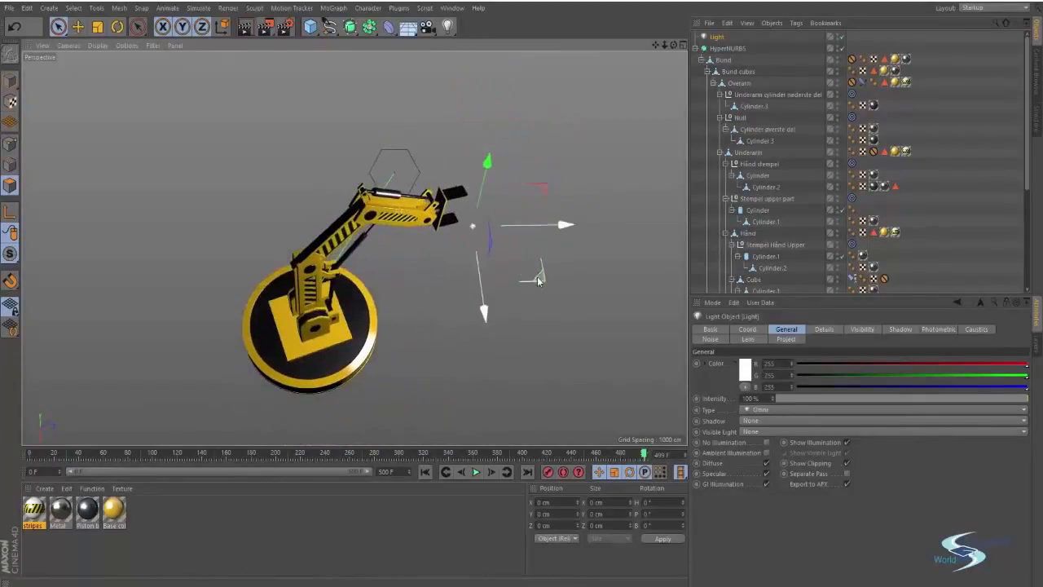
pyautogui.moveTo(537, 280); pyautogui.dragTo(494, 98)
pyautogui.keyDown('alt'); pyautogui.moveTo(427, 265); pyautogui.dragTo(291, 227); pyautogui.keyUp('alt')
pyautogui.moveTo(512, 246); pyautogui.dragTo(73, 175)
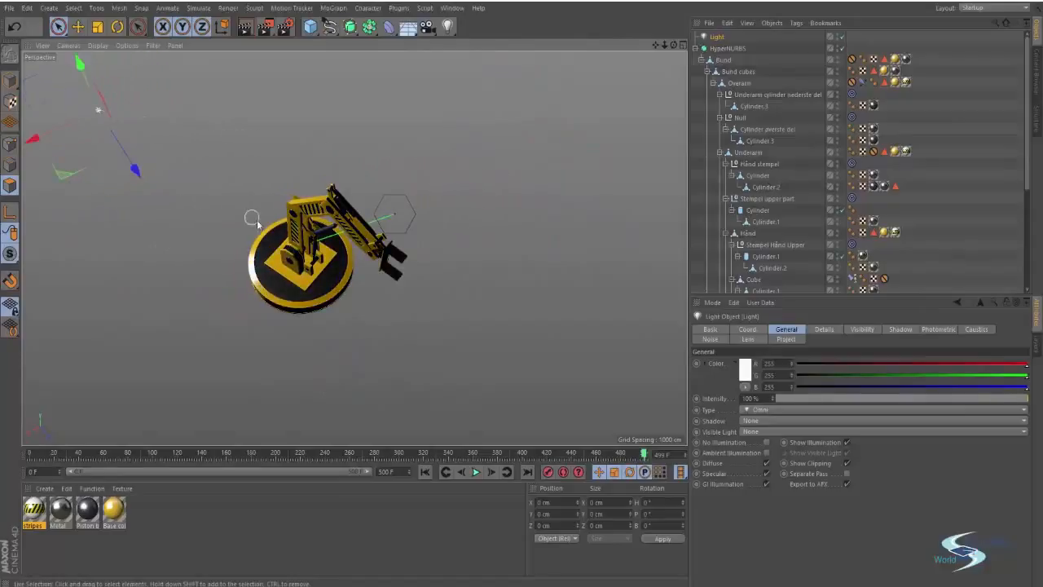
# Move the light farther away from the robotic arm on the horizontal plane, checking its effect around the base
pyautogui.keyDown('alt'); pyautogui.moveTo(249, 221); pyautogui.dragTo(496, 213); pyautogui.keyUp('alt')
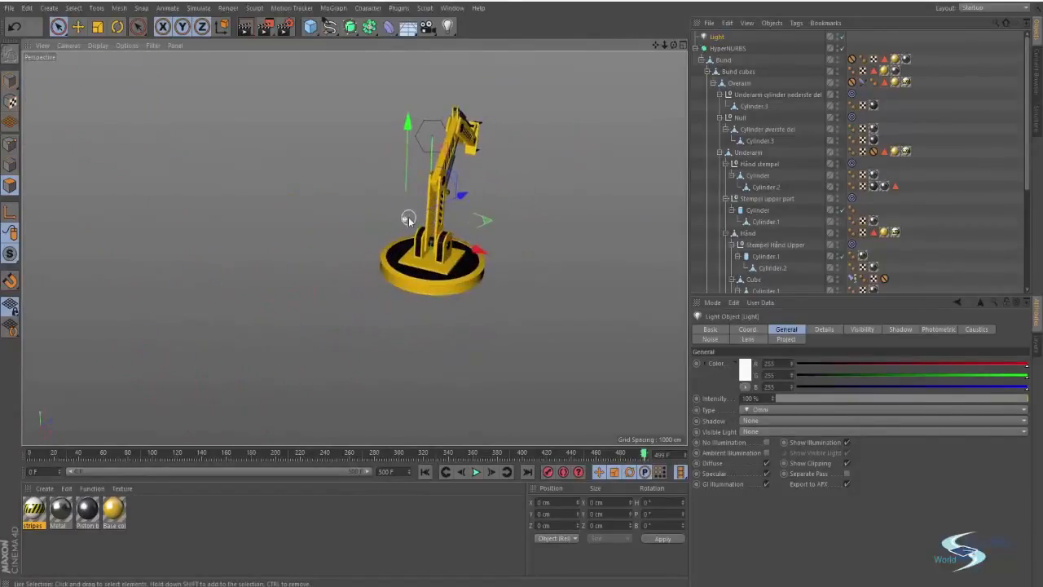
pyautogui.scroll(10, 408, 219)
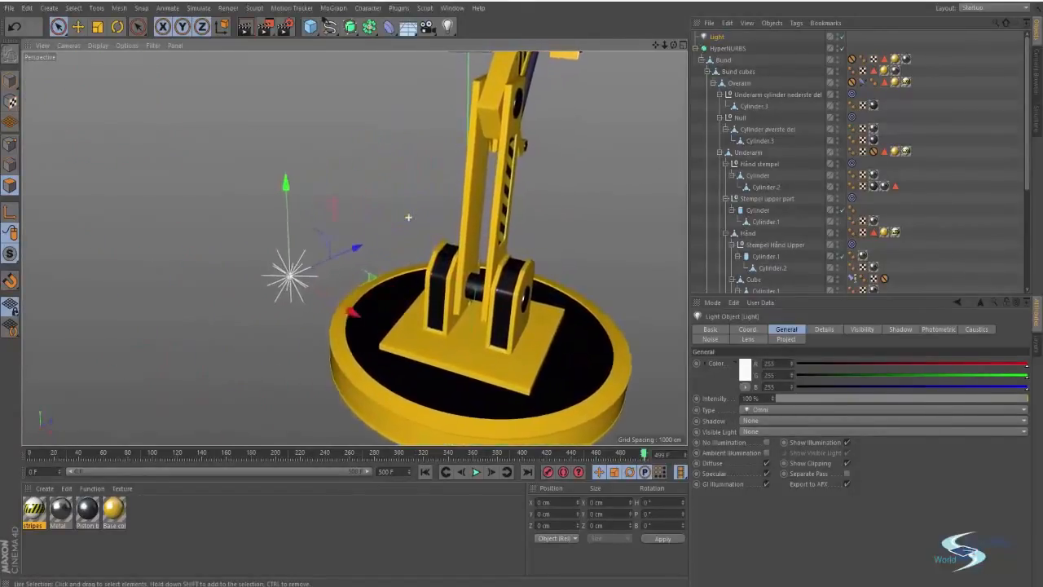
pyautogui.scroll(-8, 408, 217)
pyautogui.keyDown('alt'); pyautogui.moveTo(489, 212); pyautogui.dragTo(409, 258); pyautogui.keyUp('alt')
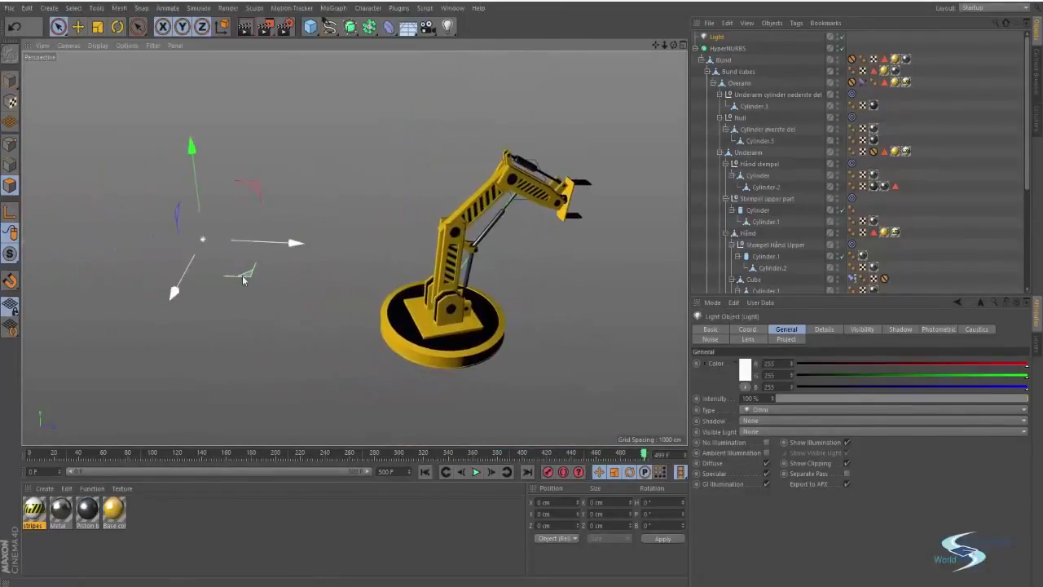
pyautogui.moveTo(238, 280); pyautogui.dragTo(197, 193)
pyautogui.keyDown('alt'); pyautogui.moveTo(430, 215); pyautogui.dragTo(519, 263); pyautogui.keyUp('alt')
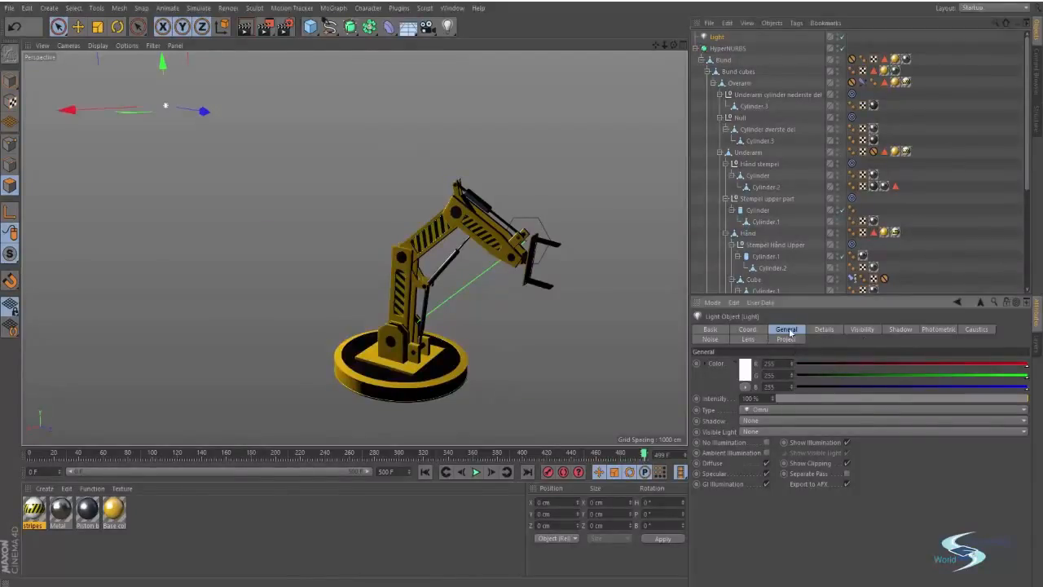
# Try a red and a pale red colour on the light, and return it to white
pyautogui.click(746, 377)
pyautogui.click(728, 363)
pyautogui.click(740, 358)
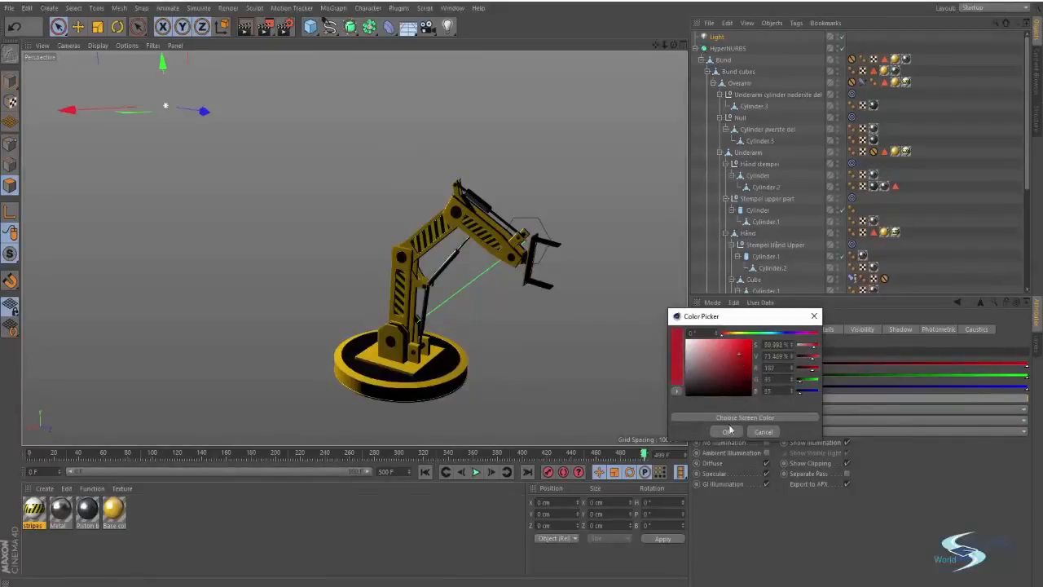
pyautogui.click(728, 429)
pyautogui.click(745, 371)
pyautogui.click(709, 352)
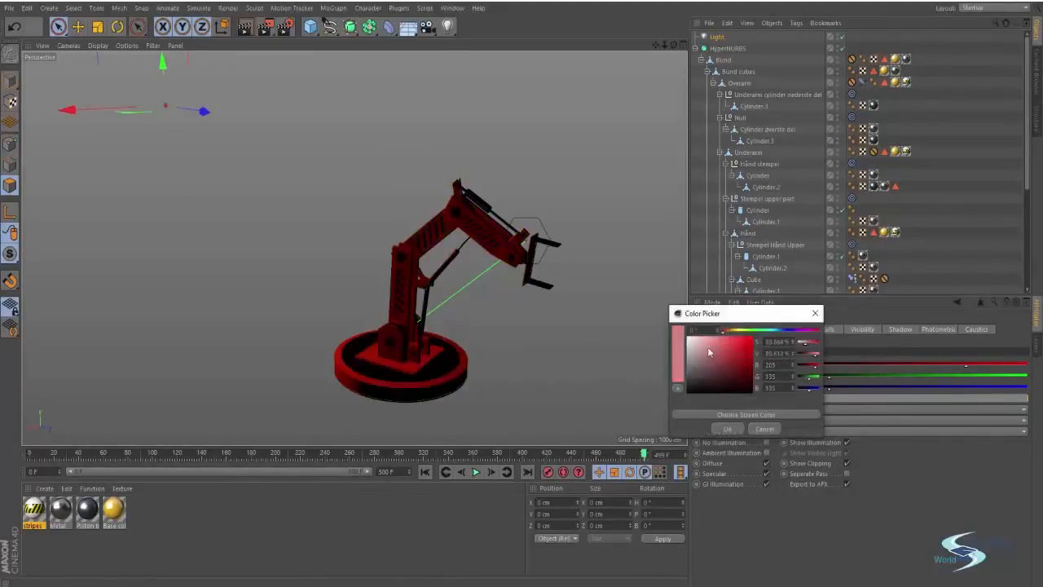
pyautogui.click(728, 429)
pyautogui.click(743, 372)
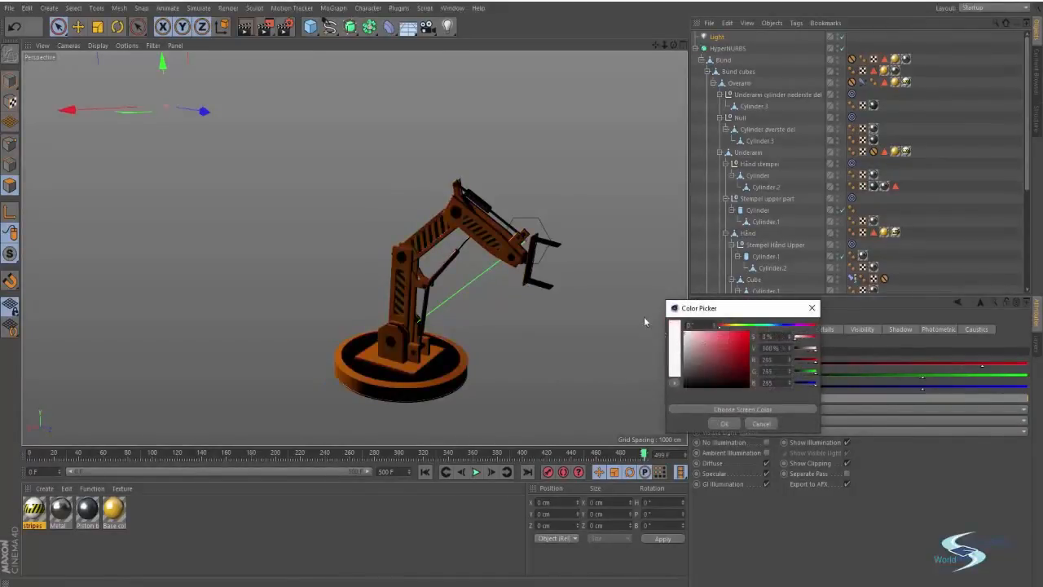
pyautogui.click(731, 424)
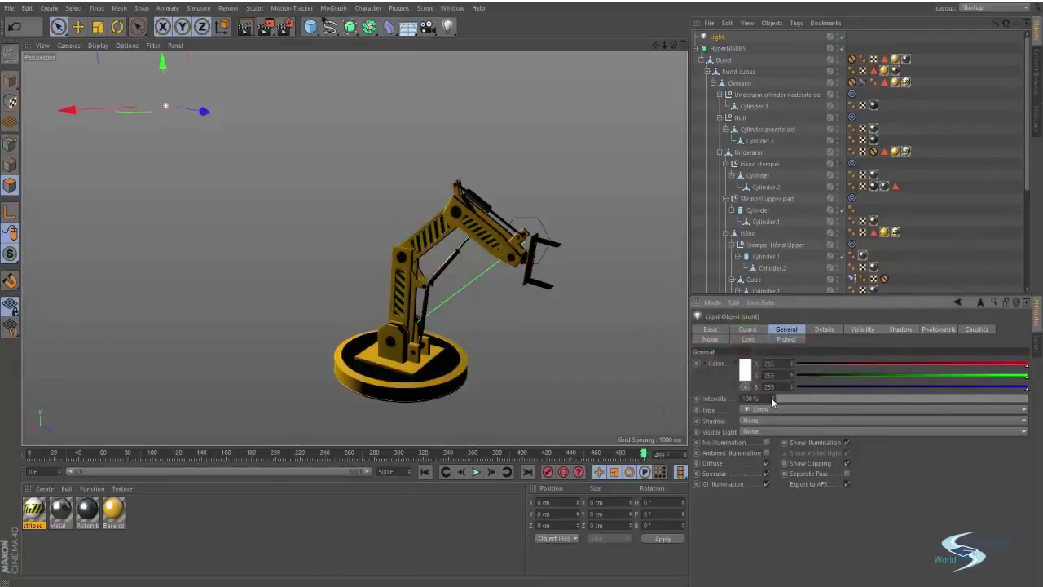
# Try different intensities on the light, and return it to 100 %
pyautogui.moveTo(1025, 398)
pyautogui.mouseDown()
pyautogui.moveTo(778, 398)
pyautogui.moveTo(1025, 398)
pyautogui.mouseUp()
pyautogui.moveTo(773, 398); pyautogui.dragTo(773, 529)
pyautogui.moveTo(772, 399); pyautogui.dragTo(771, 412)
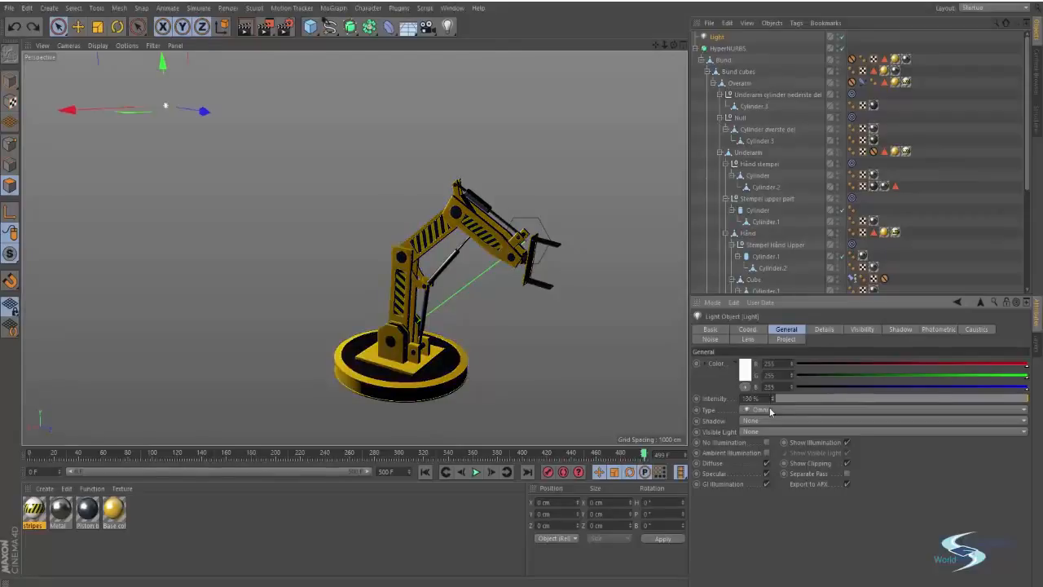
# Examine the available light types and the light's shadow and visible light options, leaving Omni, None and None
pyautogui.click(765, 412)
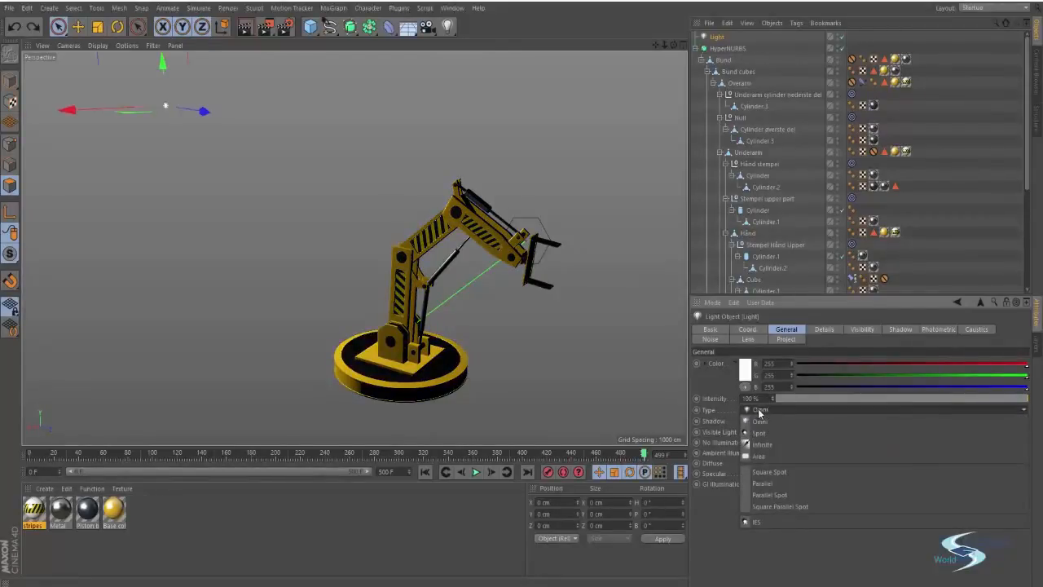
pyautogui.click(759, 413)
pyautogui.click(446, 26)
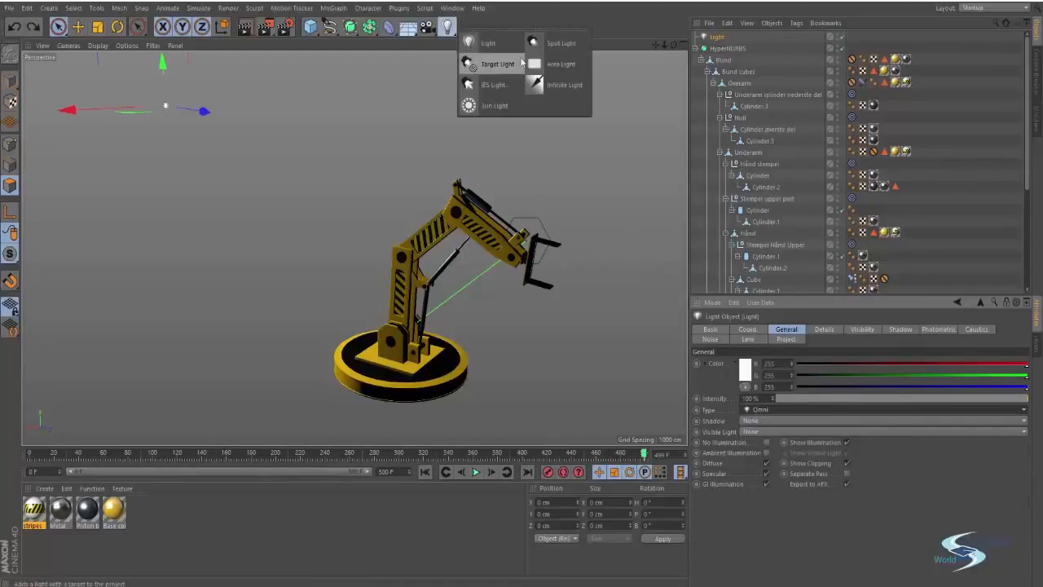
pyautogui.click(761, 412)
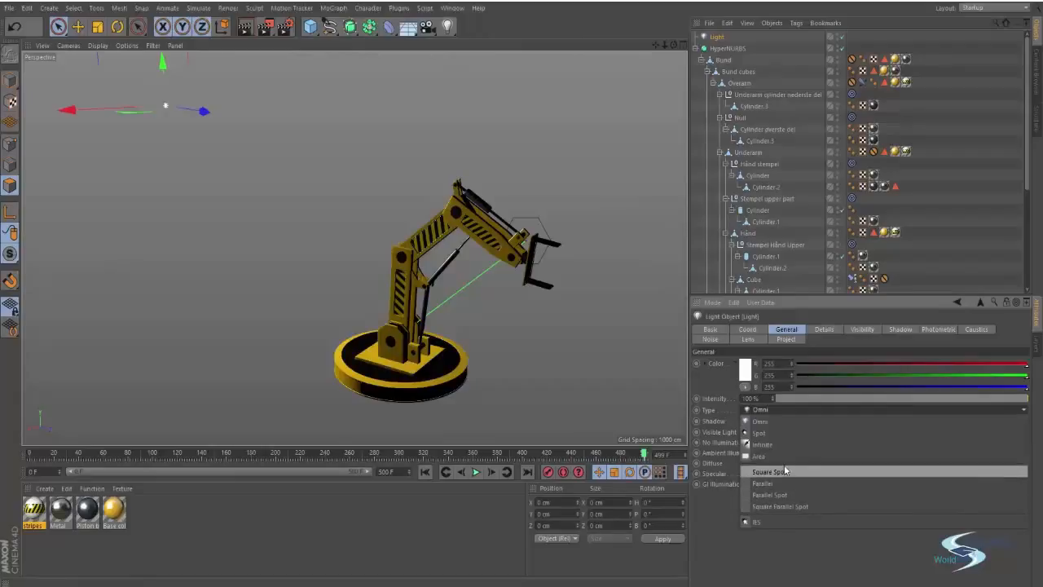
pyautogui.click(770, 404)
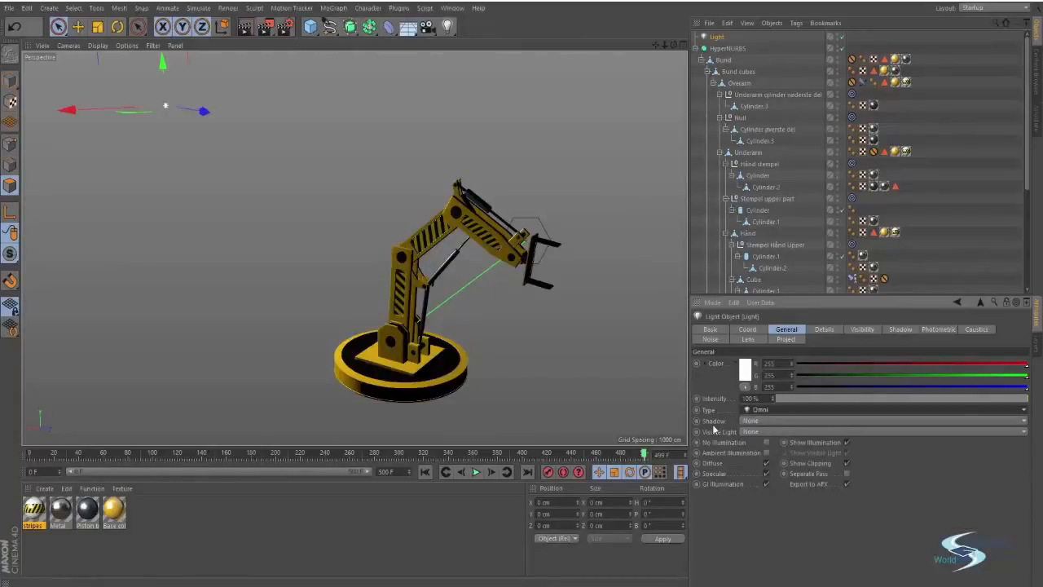
pyautogui.click(759, 420)
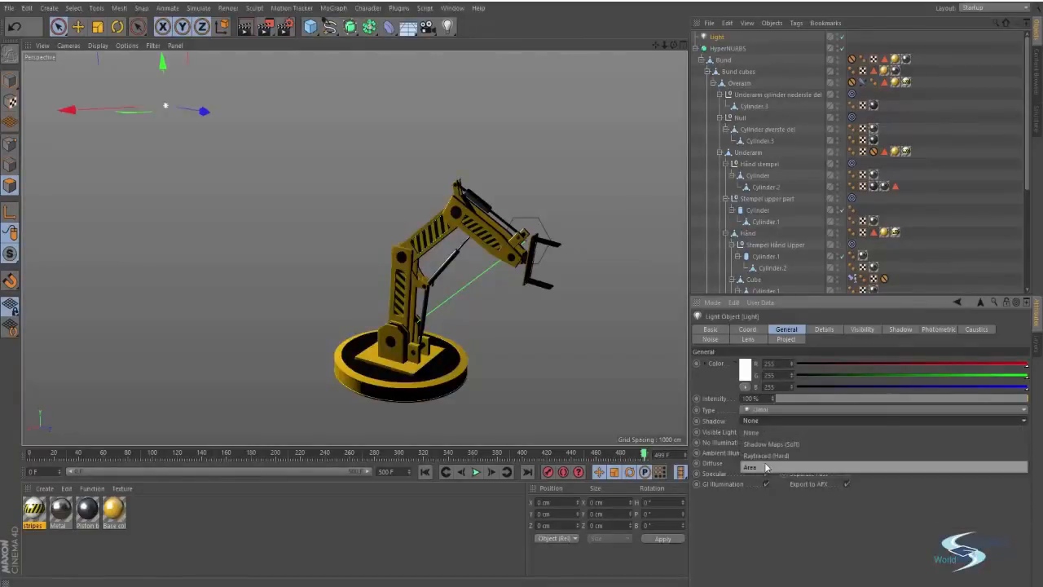
pyautogui.click(761, 423)
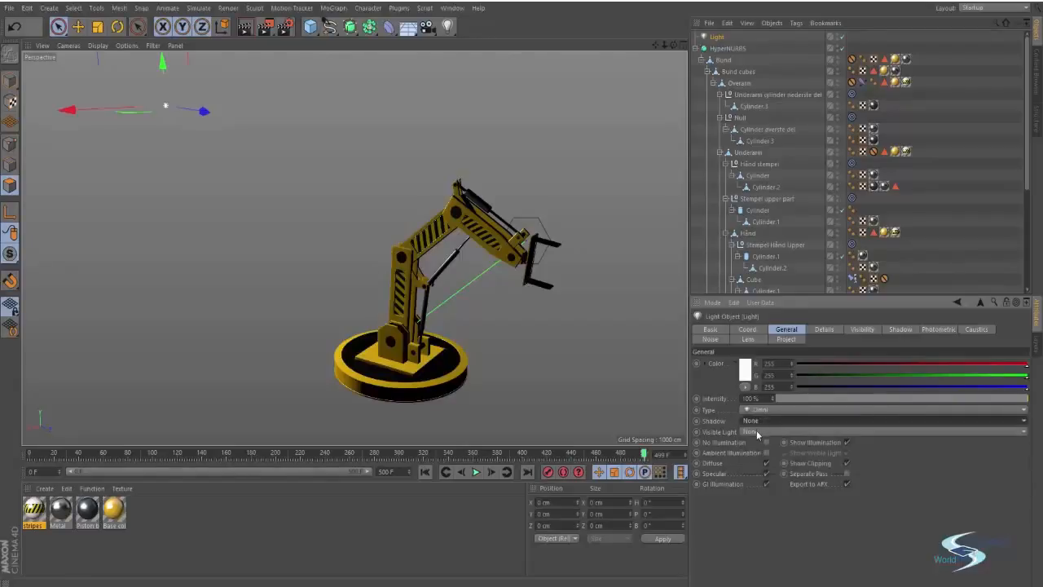
pyautogui.click(757, 433)
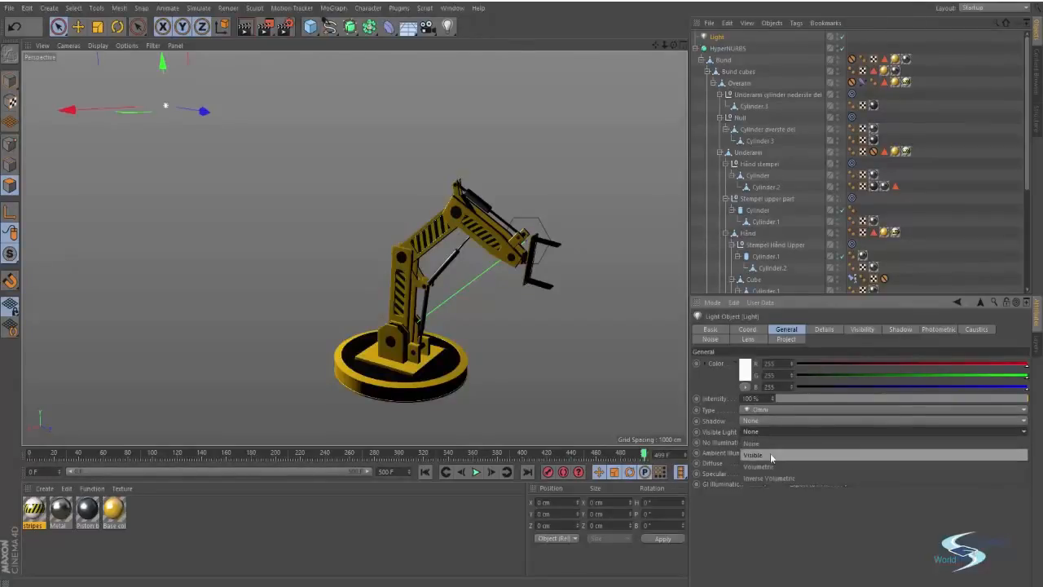
pyautogui.click(770, 433)
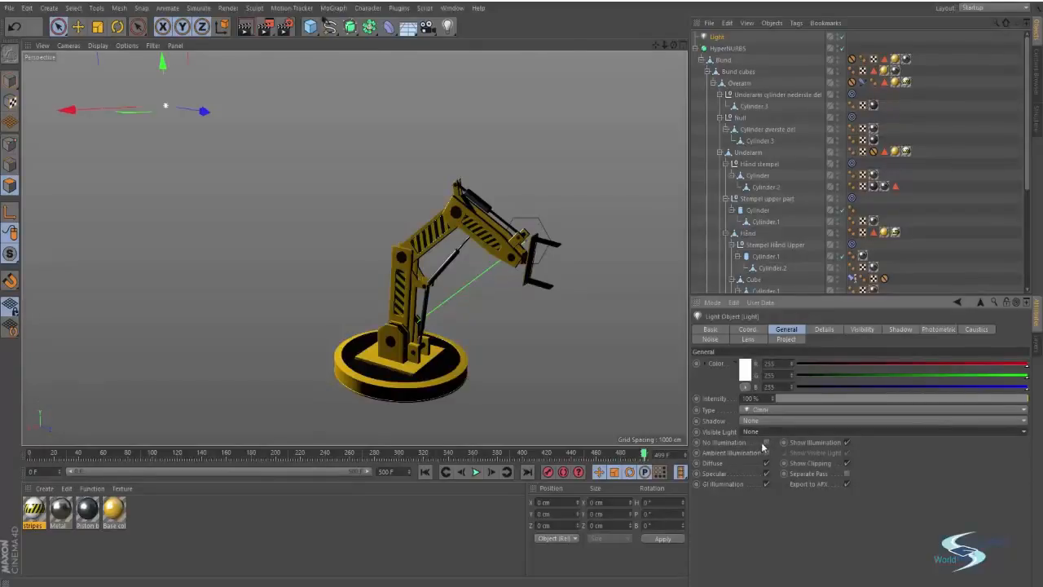
# Try the No Illumination and Ambient Illumination options on the light, switching each one off again
pyautogui.click(765, 443)
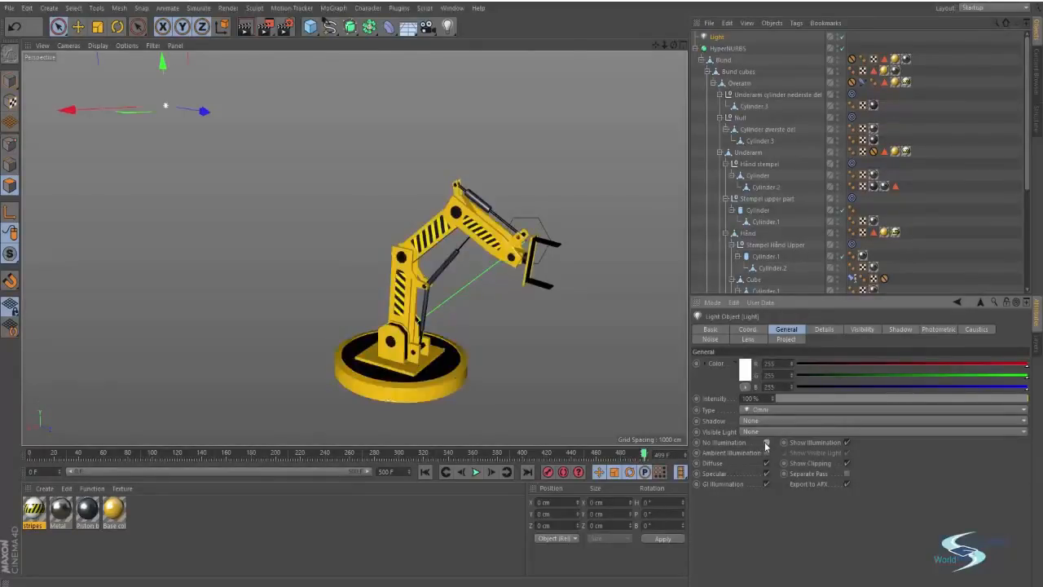
pyautogui.click(765, 443)
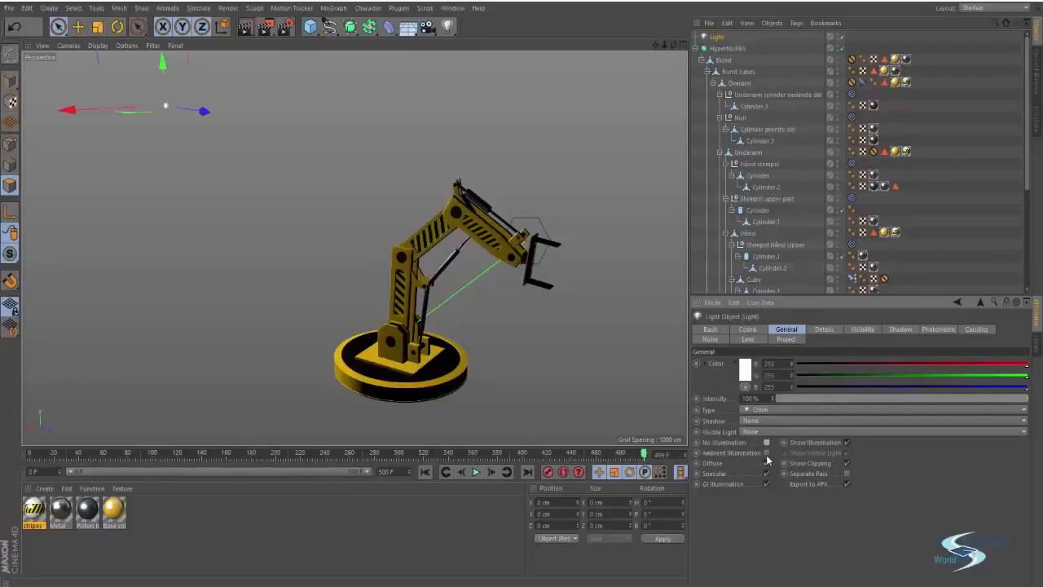
pyautogui.click(765, 452)
pyautogui.click(766, 453)
# Examine the light's falloff options in its details, and its visibility and shadow settings
pyautogui.click(819, 330)
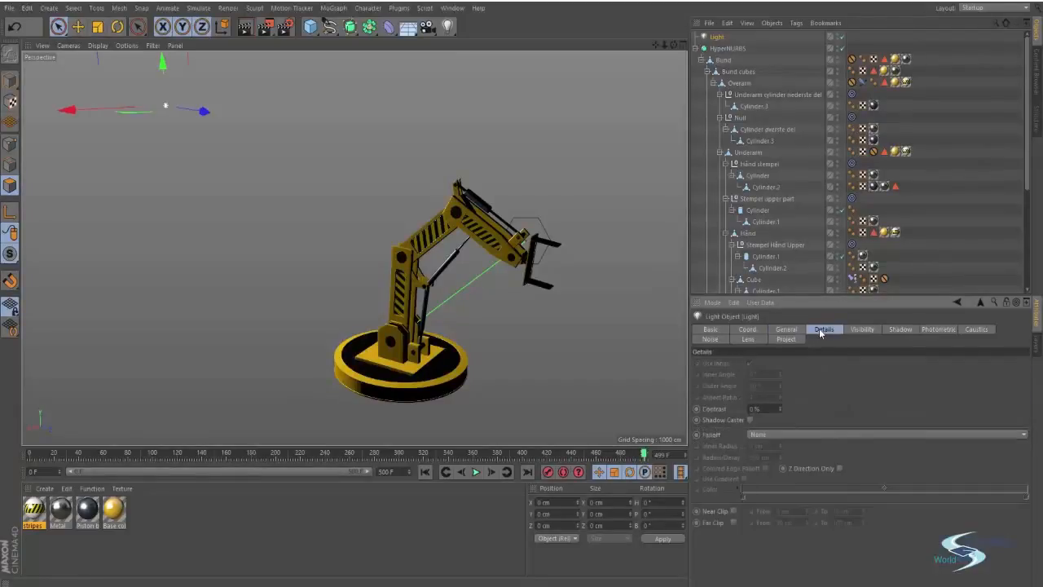
pyautogui.click(782, 433)
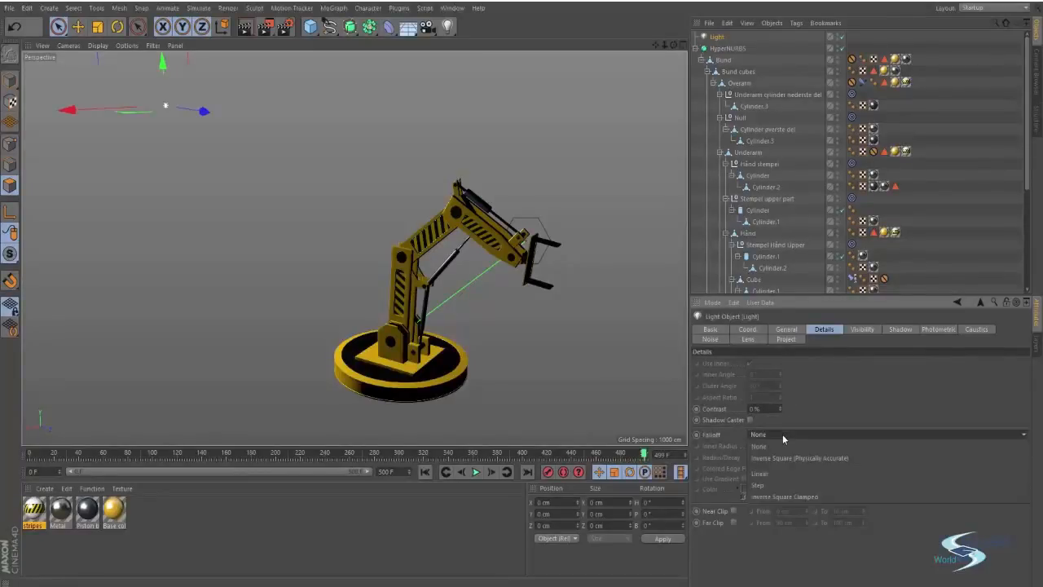
pyautogui.click(782, 433)
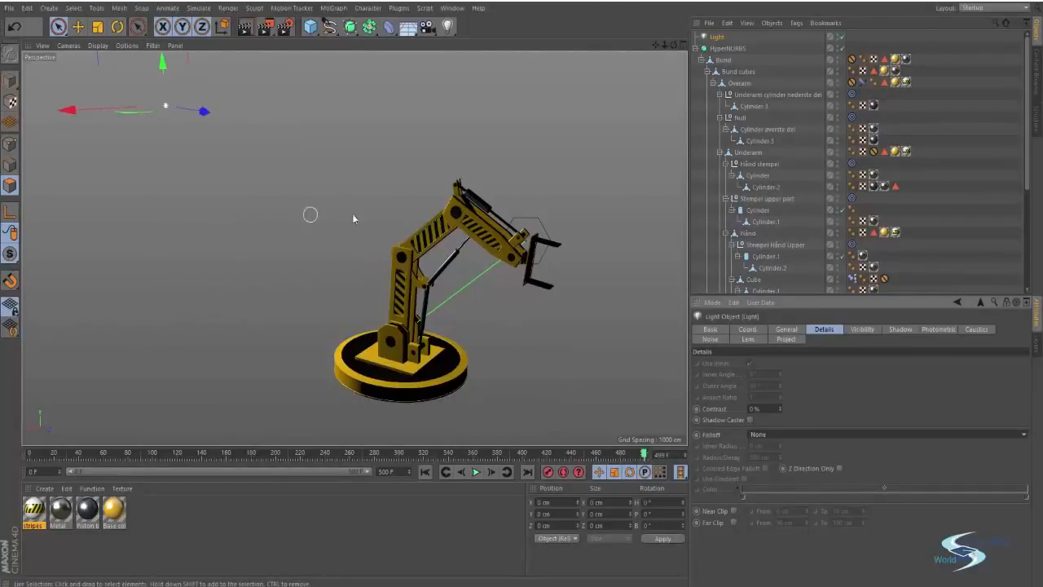
pyautogui.click(767, 432)
pyautogui.click(786, 434)
pyautogui.click(776, 436)
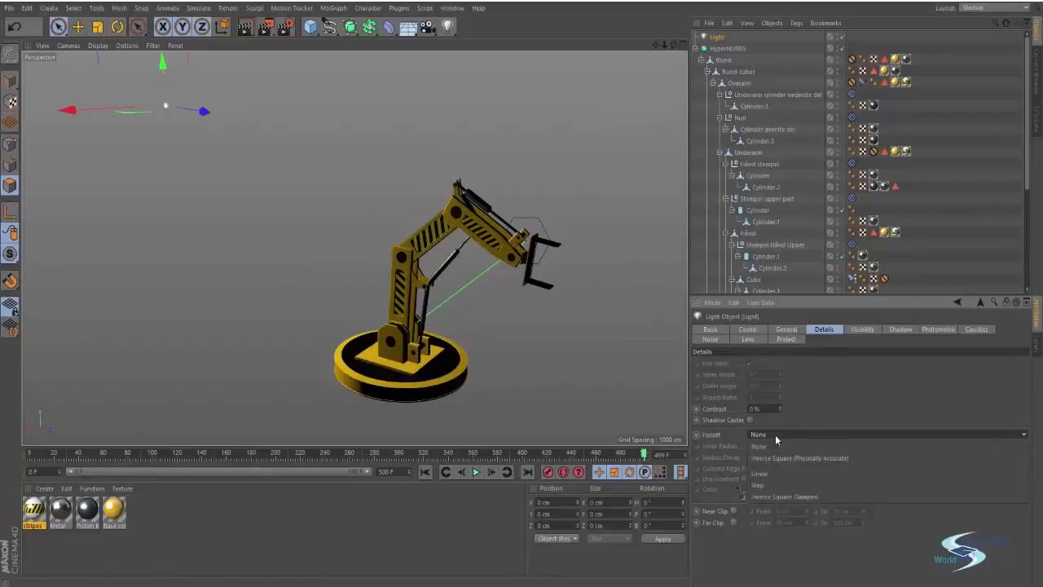
pyautogui.click(776, 439)
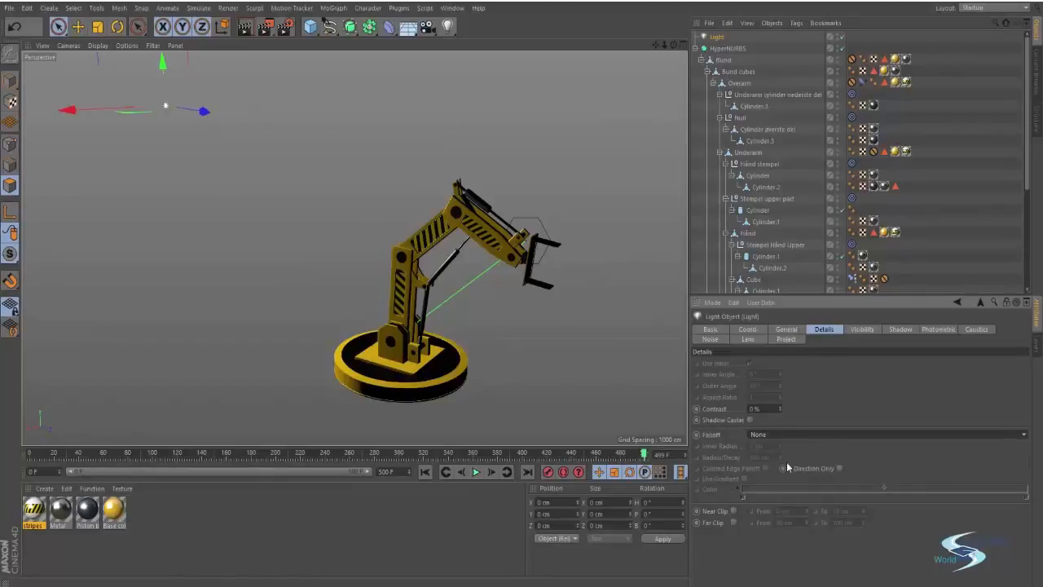
pyautogui.click(855, 328)
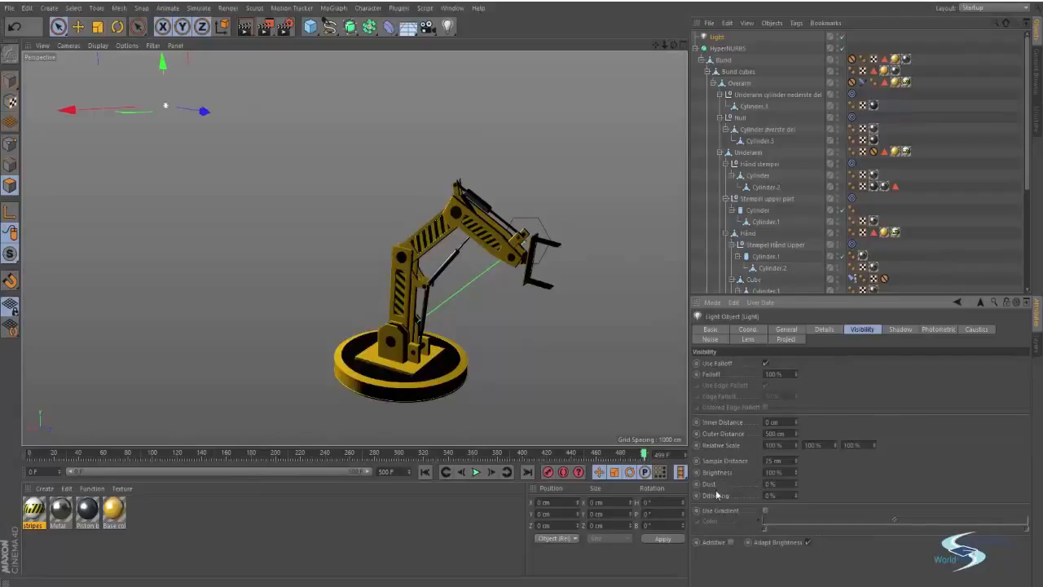
pyautogui.click(899, 328)
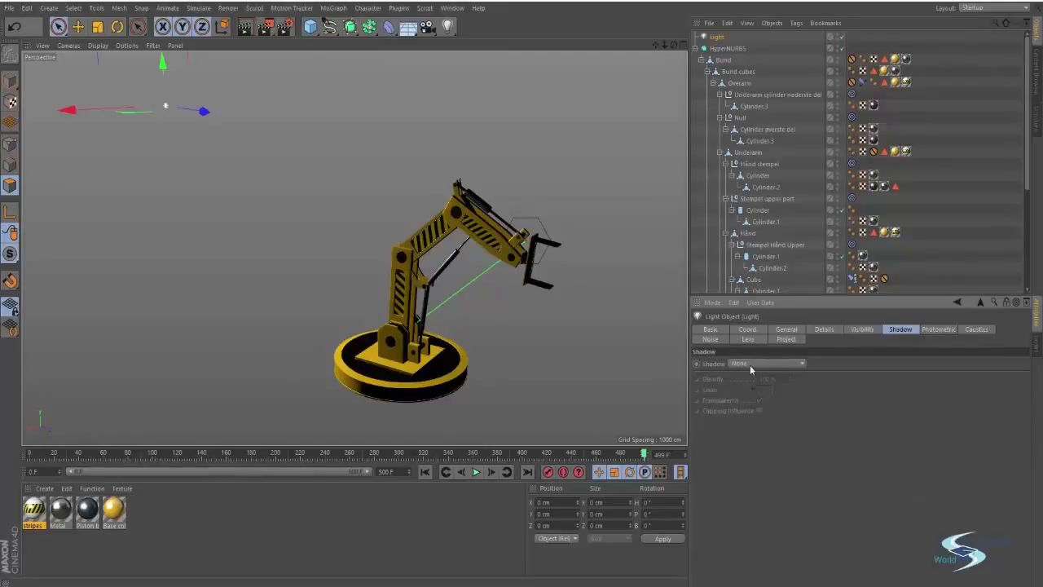
# Try photometric intensity on the light with its units set to Lumen, and switch it off again
pyautogui.click(937, 328)
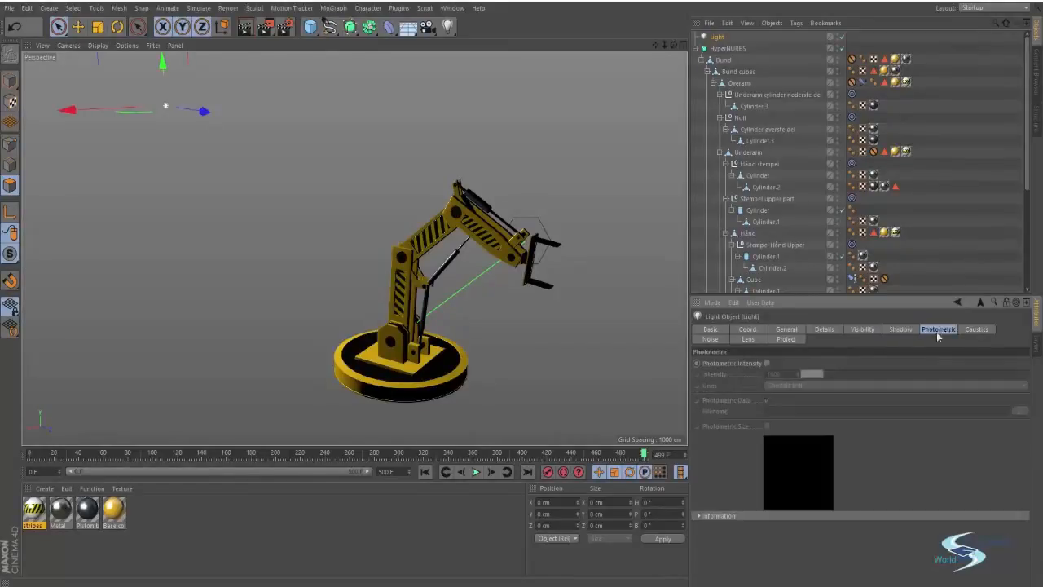
pyautogui.click(766, 365)
pyautogui.click(792, 386)
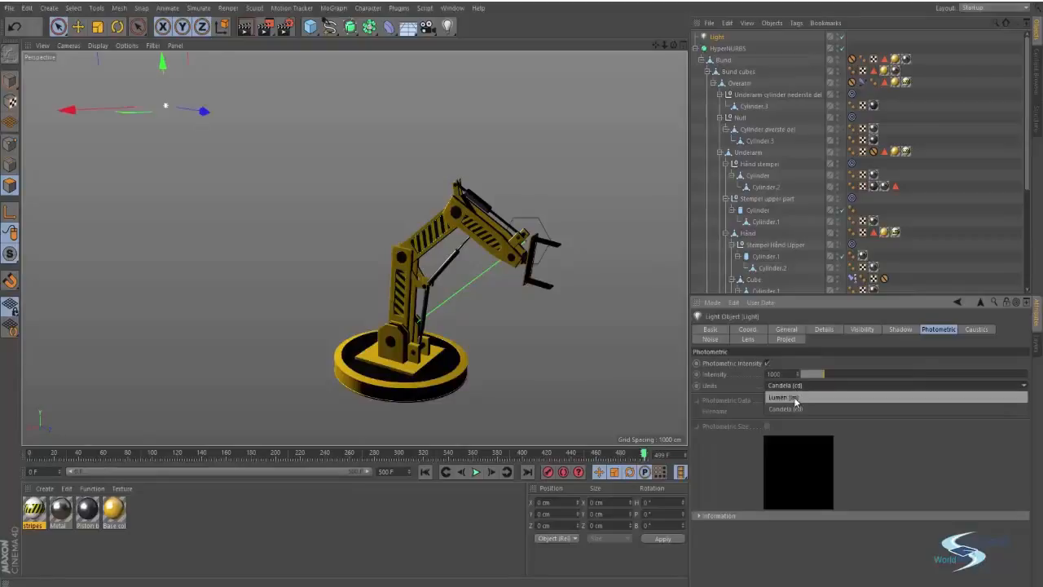
pyautogui.click(795, 398)
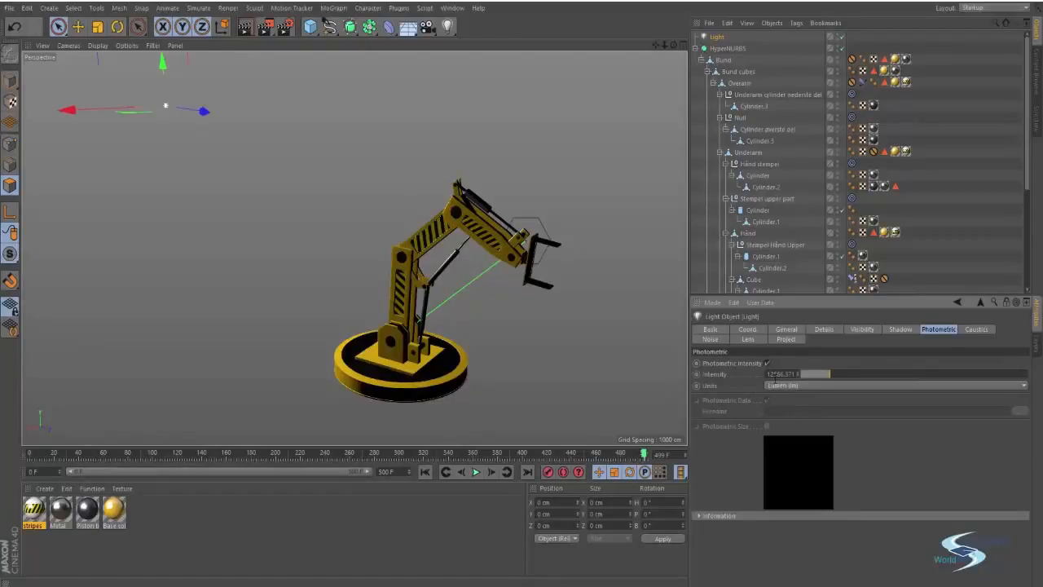
pyautogui.click(780, 386)
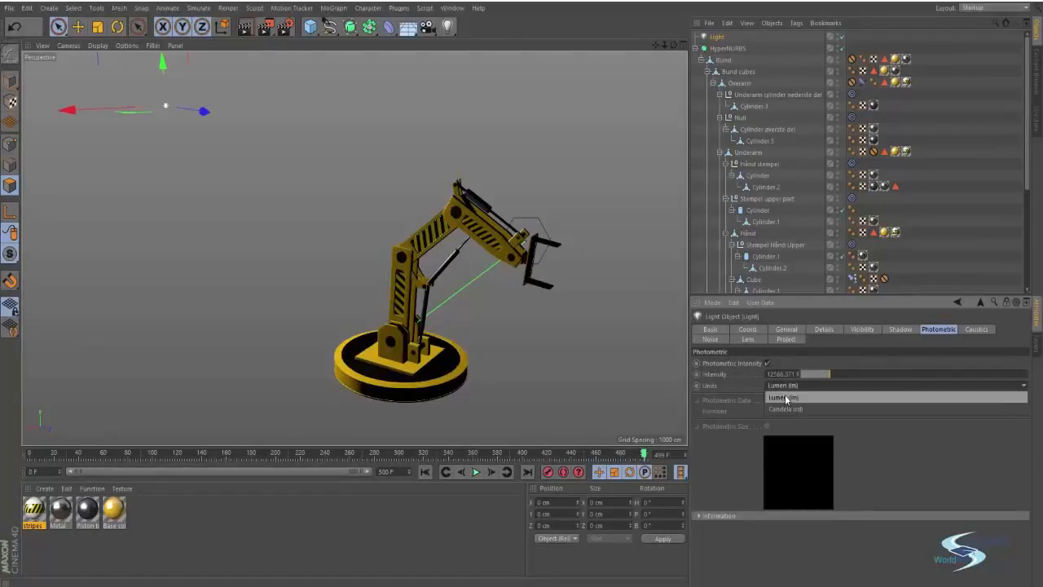
pyautogui.click(777, 399)
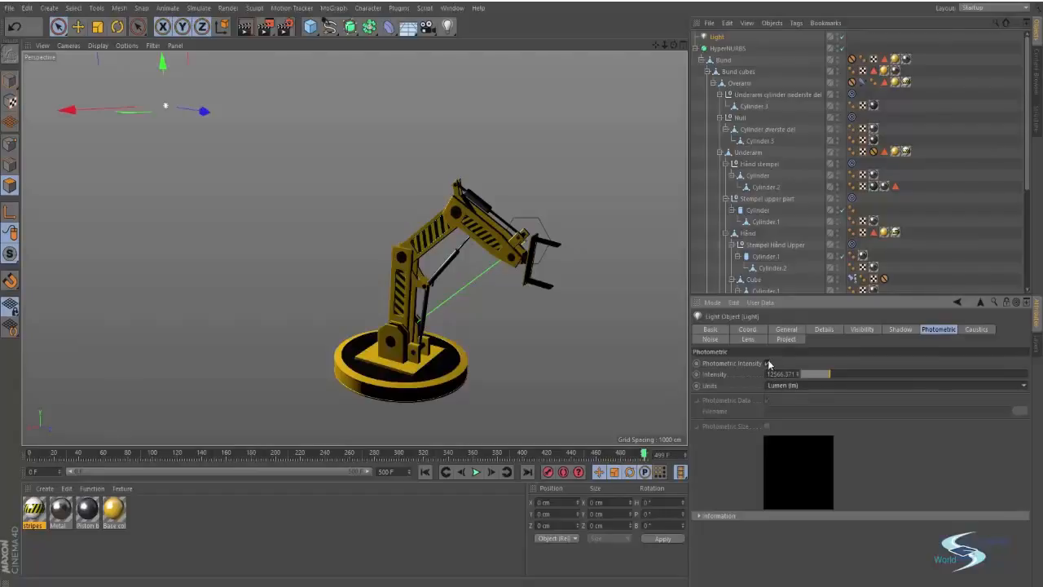
pyautogui.click(767, 364)
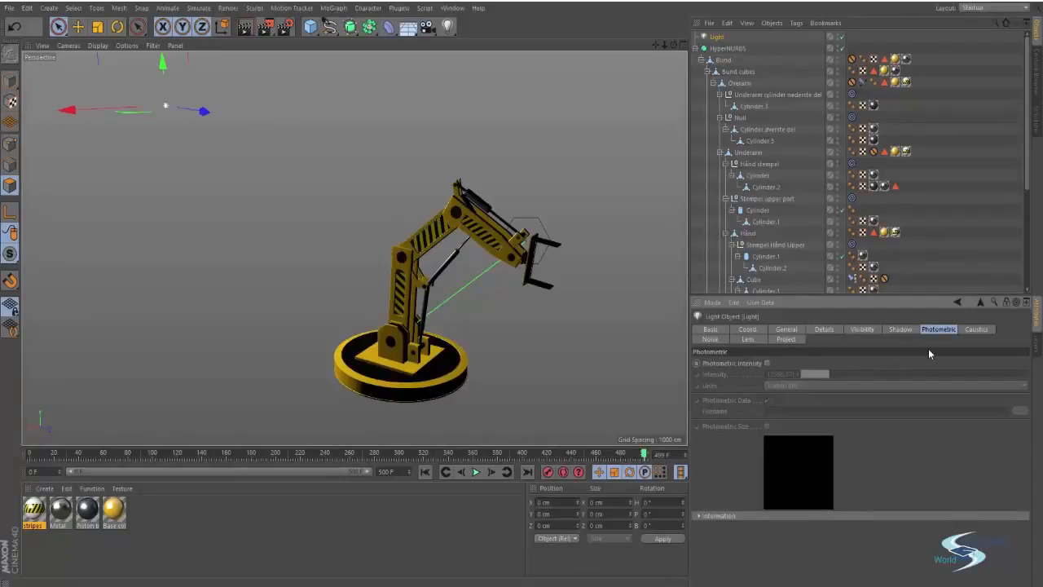
# Examine the light's caustics, noise, lens and project settings, and return to its general settings
pyautogui.click(976, 329)
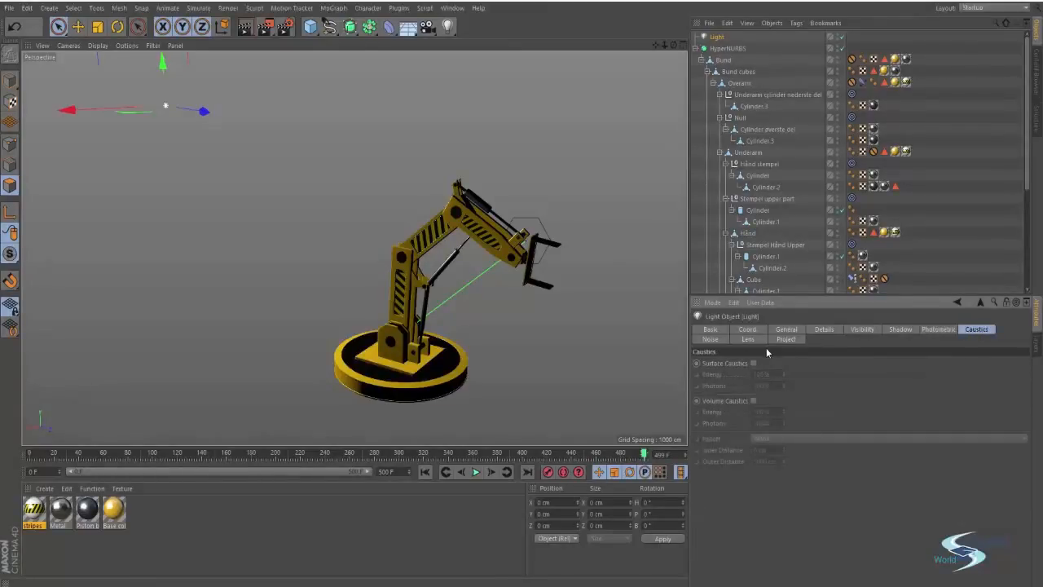
pyautogui.click(708, 340)
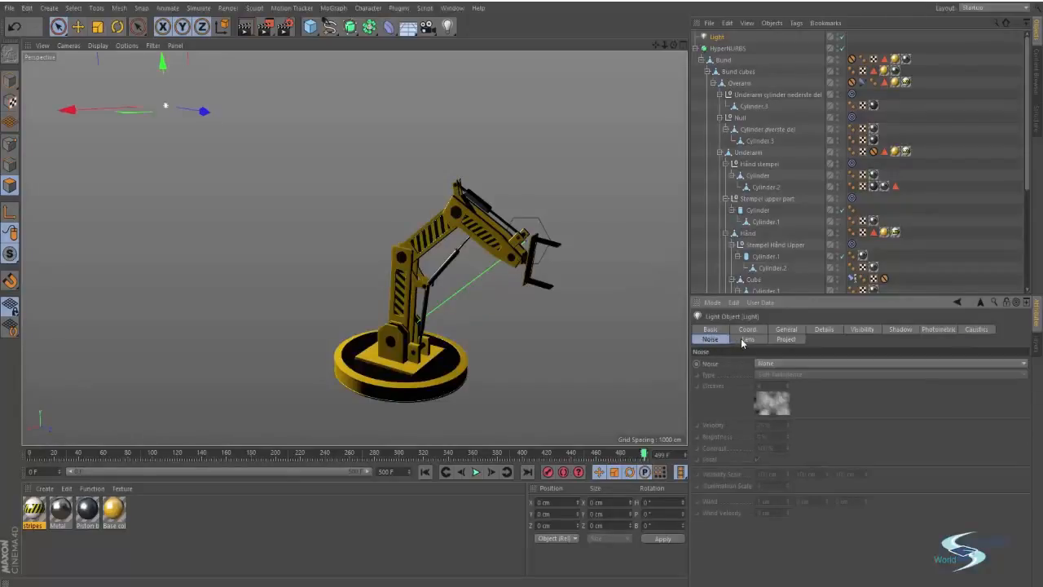
pyautogui.click(747, 338)
pyautogui.click(785, 339)
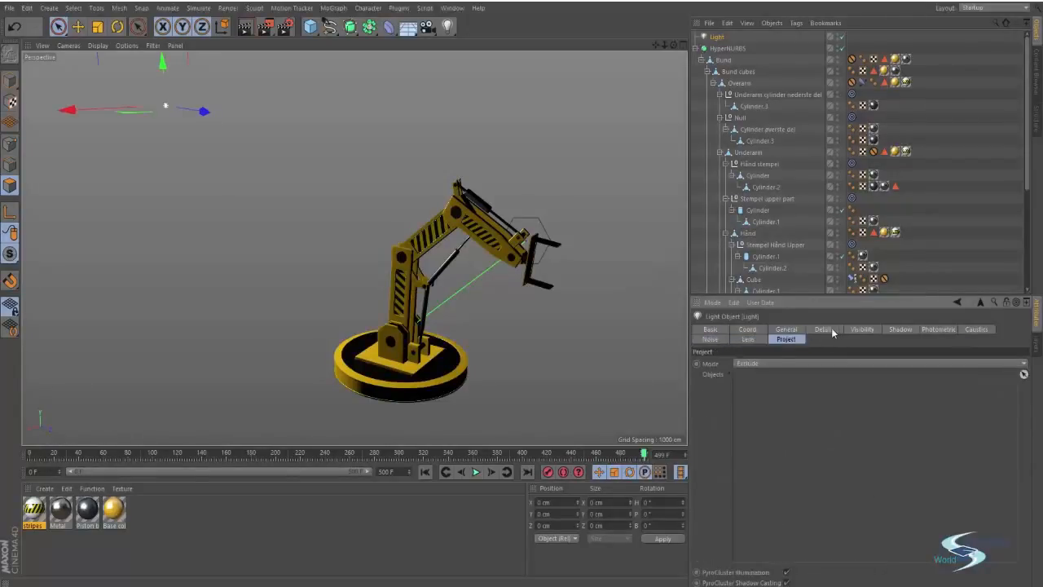
pyautogui.click(786, 329)
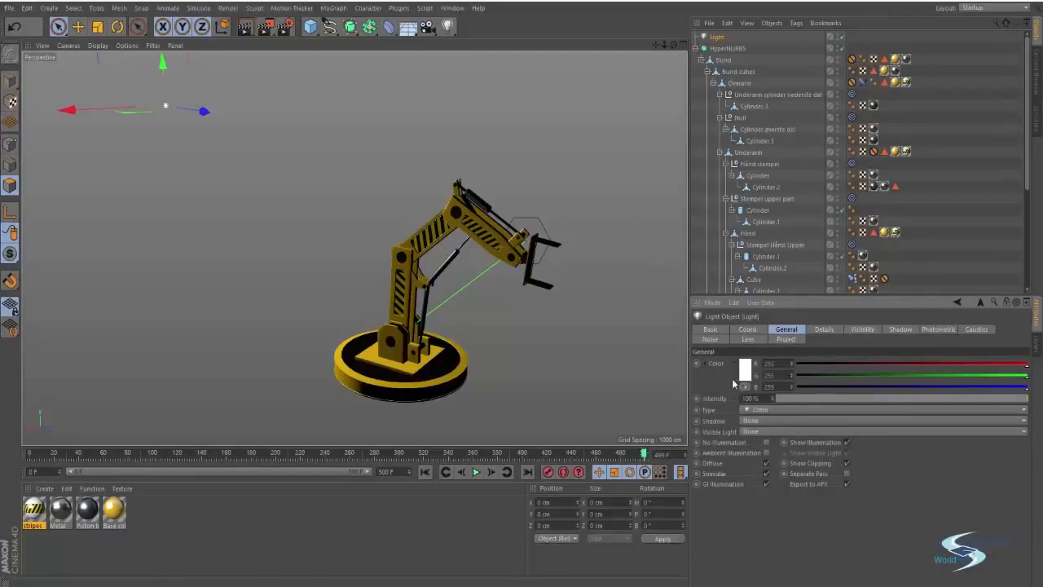
# Examine the omni light's effect on the robotic arm from several angles, including a viewport render
pyautogui.keyDown('alt'); pyautogui.moveTo(578, 342); pyautogui.dragTo(440, 260); pyautogui.keyUp('alt')
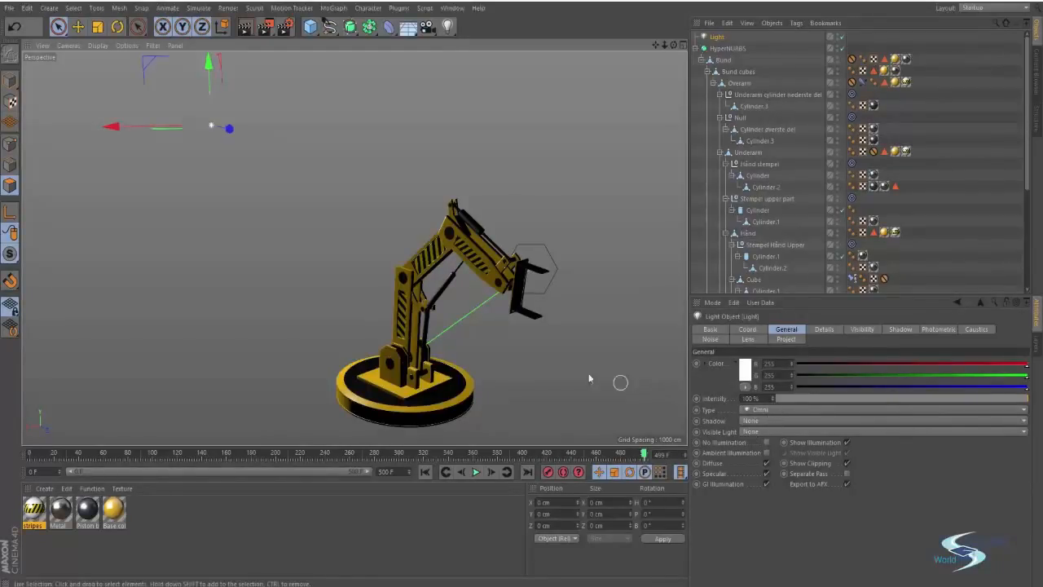
pyautogui.keyDown('alt'); pyautogui.moveTo(501, 324); pyautogui.dragTo(437, 303); pyautogui.keyUp('alt')
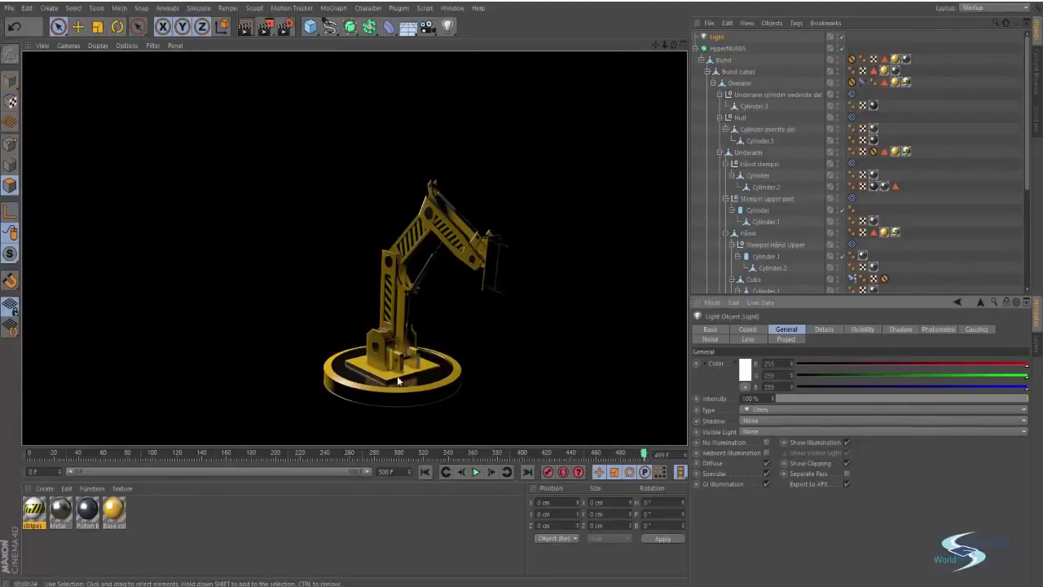
pyautogui.keyDown('alt'); pyautogui.moveTo(454, 304); pyautogui.dragTo(326, 322); pyautogui.keyUp('alt')
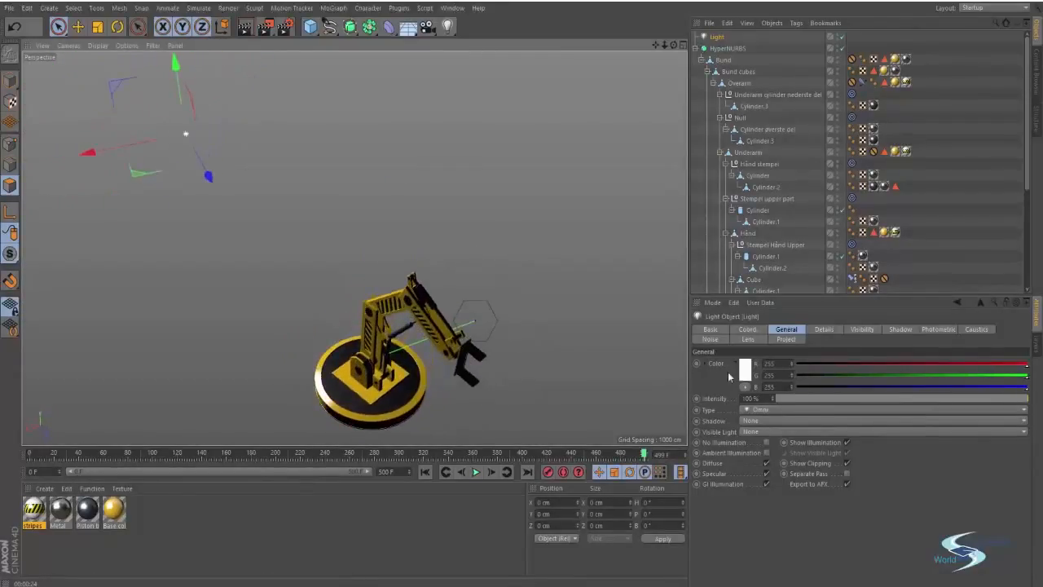
# Change the light's type from Omni to Spot
pyautogui.click(759, 410)
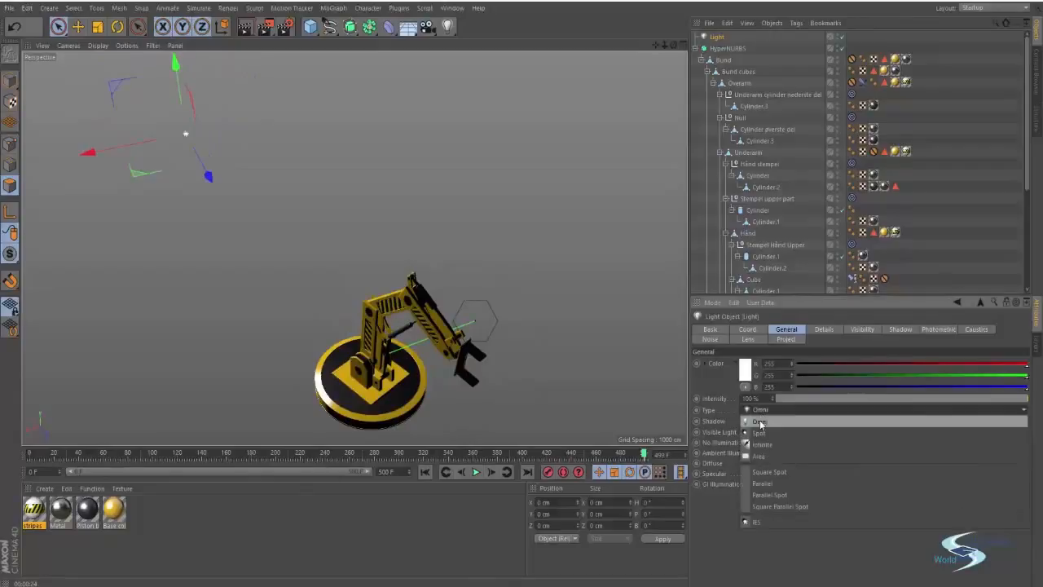
pyautogui.click(758, 433)
pyautogui.keyDown('alt'); pyautogui.moveTo(276, 231); pyautogui.dragTo(391, 249, button='middle'); pyautogui.keyUp('alt')
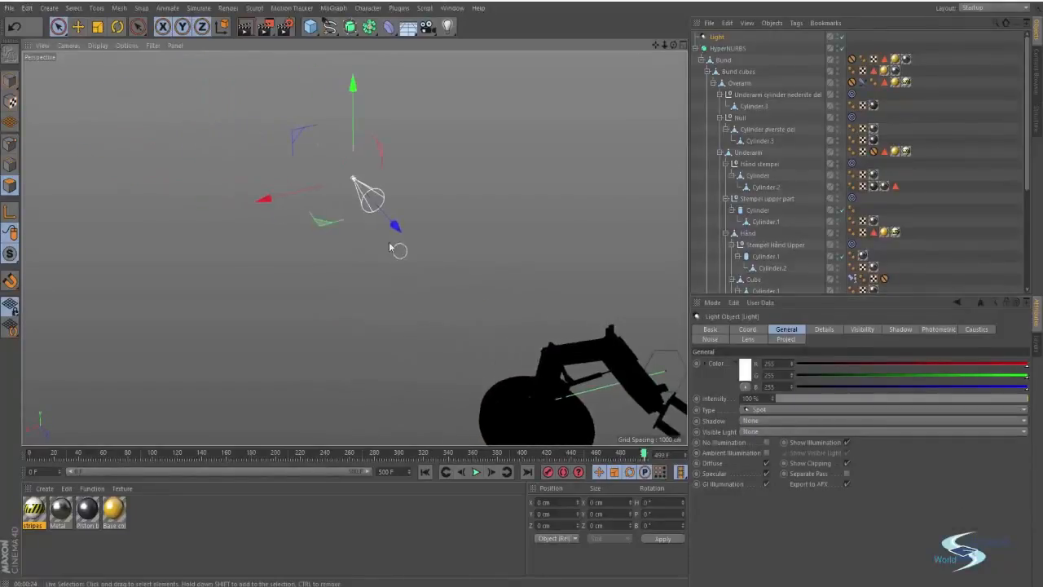
pyautogui.keyDown('alt'); pyautogui.moveTo(390, 249); pyautogui.dragTo(342, 191); pyautogui.keyUp('alt')
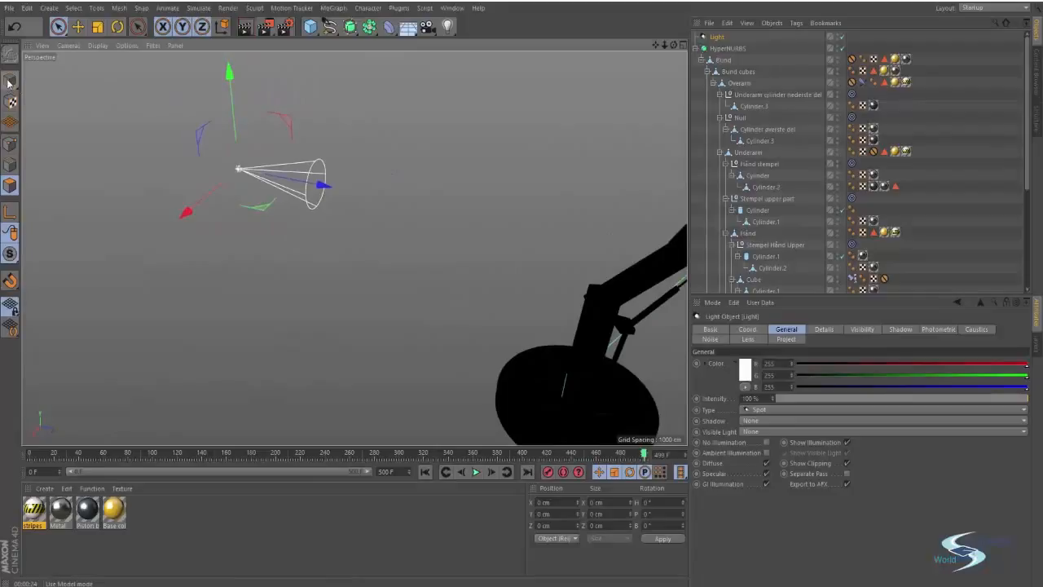
# In model mode, rotate the spot light to about 30.6° heading and -29.6° pitch to aim it at the robotic arm
pyautogui.click(10, 81)
pyautogui.keyDown('alt'); pyautogui.moveTo(200, 161); pyautogui.dragTo(277, 210); pyautogui.keyUp('alt')
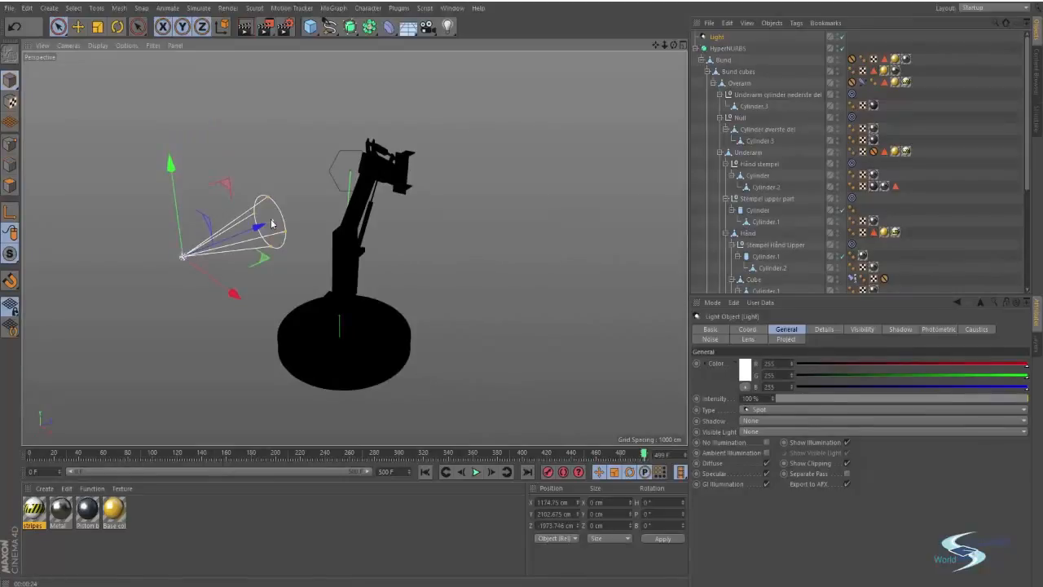
pyautogui.moveTo(271, 223); pyautogui.dragTo(311, 145)
pyautogui.press('r')
pyautogui.keyDown('alt'); pyautogui.moveTo(395, 311); pyautogui.dragTo(348, 229); pyautogui.keyUp('alt')
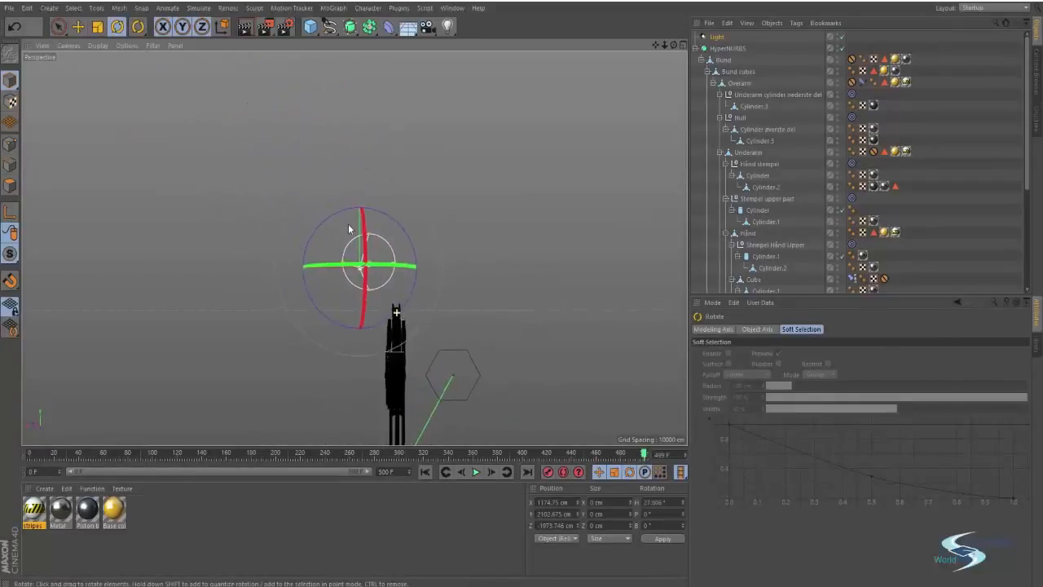
pyautogui.keyDown('alt'); pyautogui.moveTo(383, 265); pyautogui.dragTo(354, 244); pyautogui.keyUp('alt')
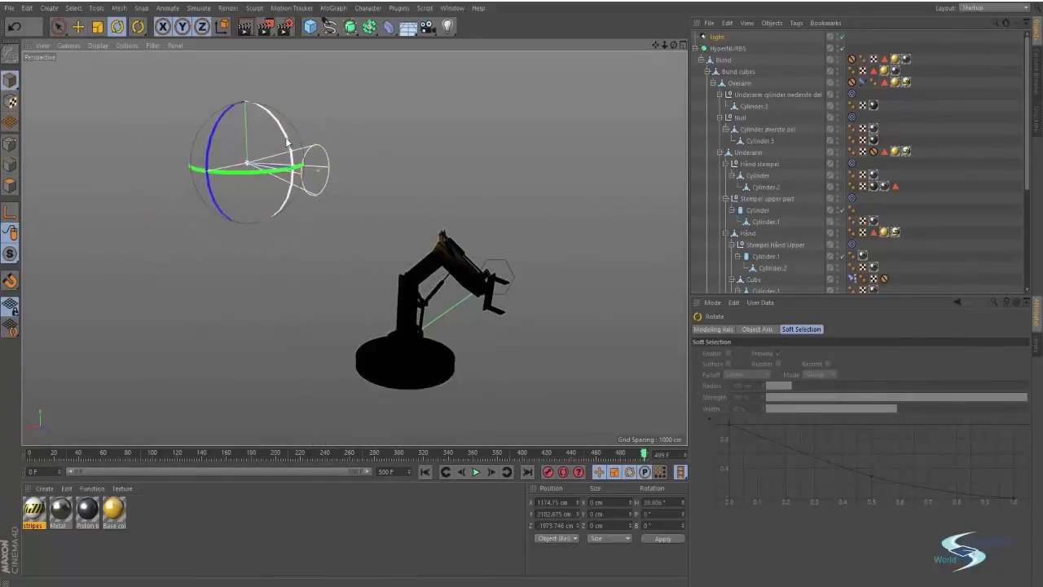
pyautogui.moveTo(287, 144); pyautogui.dragTo(290, 174)
# Try wider and narrower spot cones on the arm, and tilt the light to a pitch of about -27°
pyautogui.scroll(5, 375, 180)
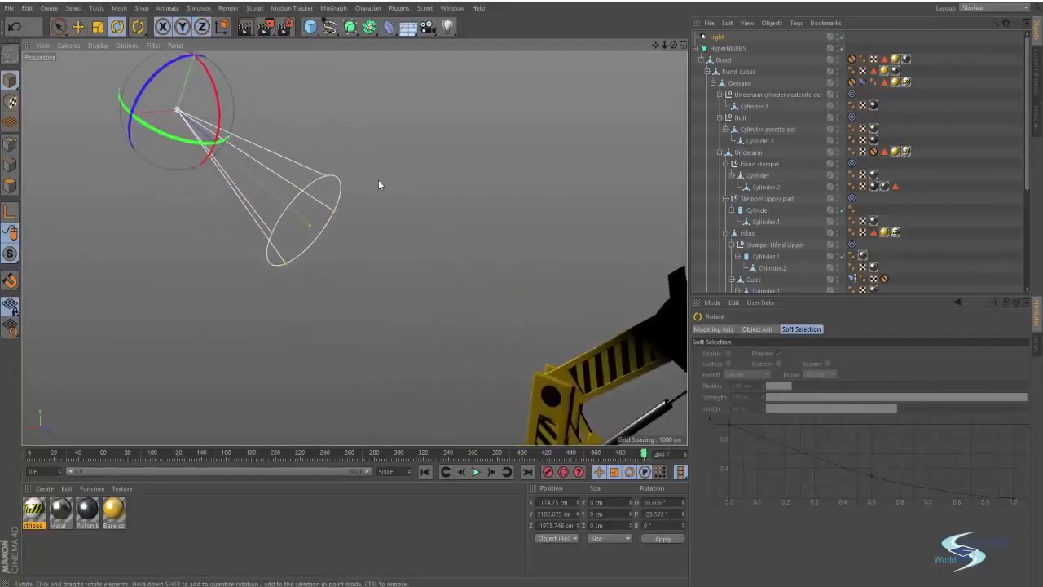
pyautogui.moveTo(326, 174); pyautogui.dragTo(300, 209)
pyautogui.keyDown('alt'); pyautogui.moveTo(350, 196); pyautogui.dragTo(310, 220, button='right'); pyautogui.keyUp('alt')
pyautogui.keyDown('alt'); pyautogui.moveTo(309, 220); pyautogui.dragTo(457, 234); pyautogui.keyUp('alt')
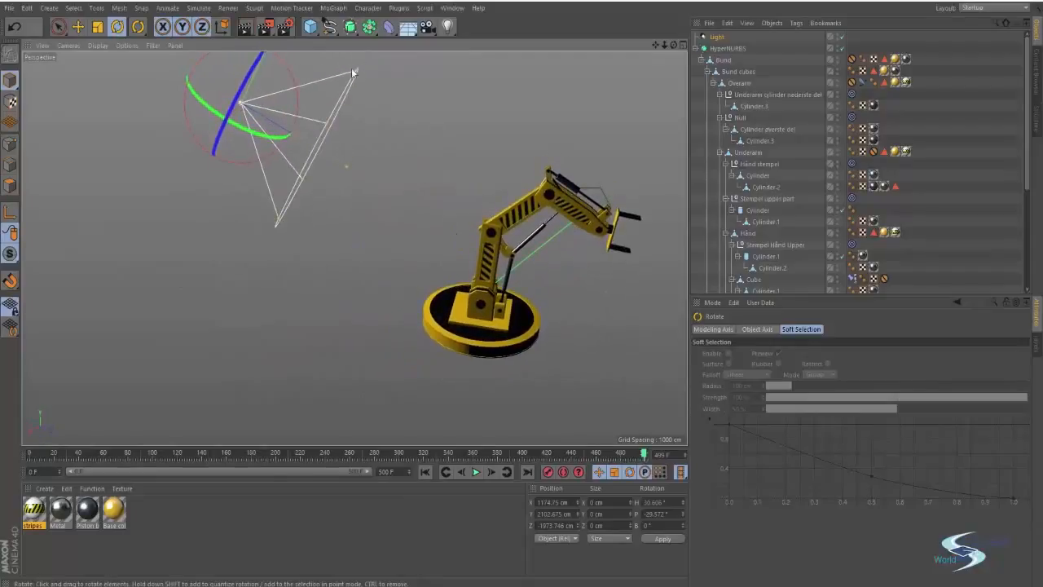
pyautogui.moveTo(356, 74); pyautogui.dragTo(380, 128)
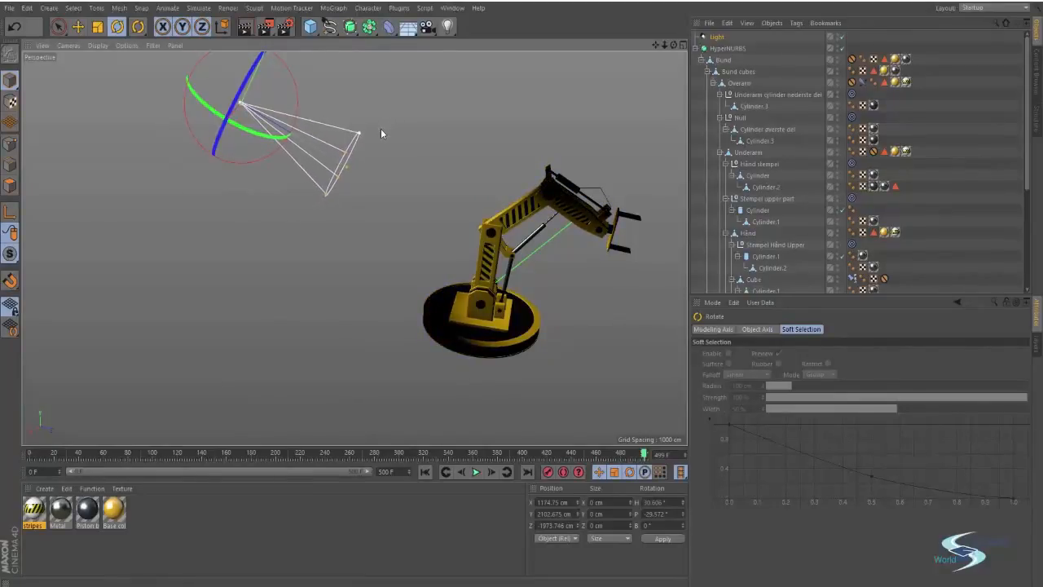
pyautogui.moveTo(297, 95); pyautogui.dragTo(303, 97)
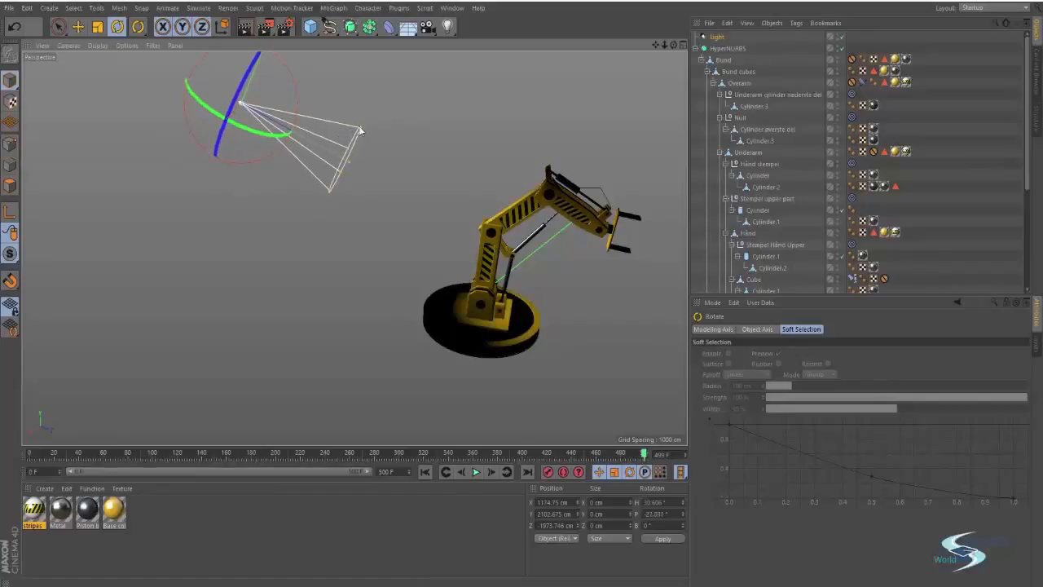
# Deselect the light and render the viewport to check the spot lighting on the robotic arm
pyautogui.click(515, 184)
pyautogui.keyDown('alt'); pyautogui.moveTo(515, 184); pyautogui.dragTo(507, 287); pyautogui.keyUp('alt')
pyautogui.hotkey('ctrl', 'r')
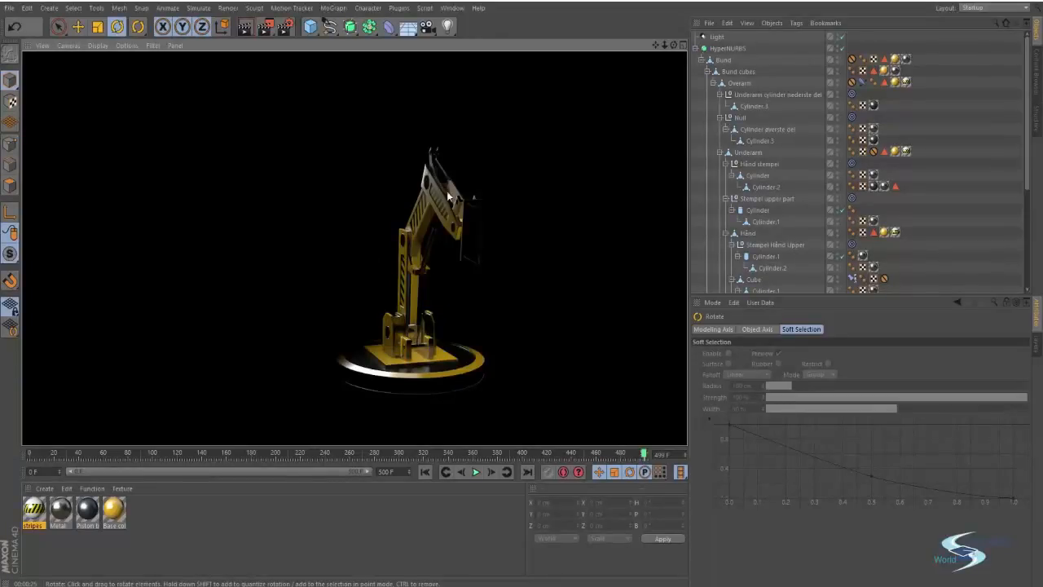
pyautogui.moveTo(410, 281)
pyautogui.keyDown('alt'); pyautogui.mouseDown()
pyautogui.moveTo(420, 293)
pyautogui.moveTo(470, 270)
pyautogui.moveTo(467, 278)
pyautogui.mouseUp(); pyautogui.keyUp('alt')
# Widen the spot light's cone so that it covers more of the robotic arm and its base
pyautogui.click(279, 157)
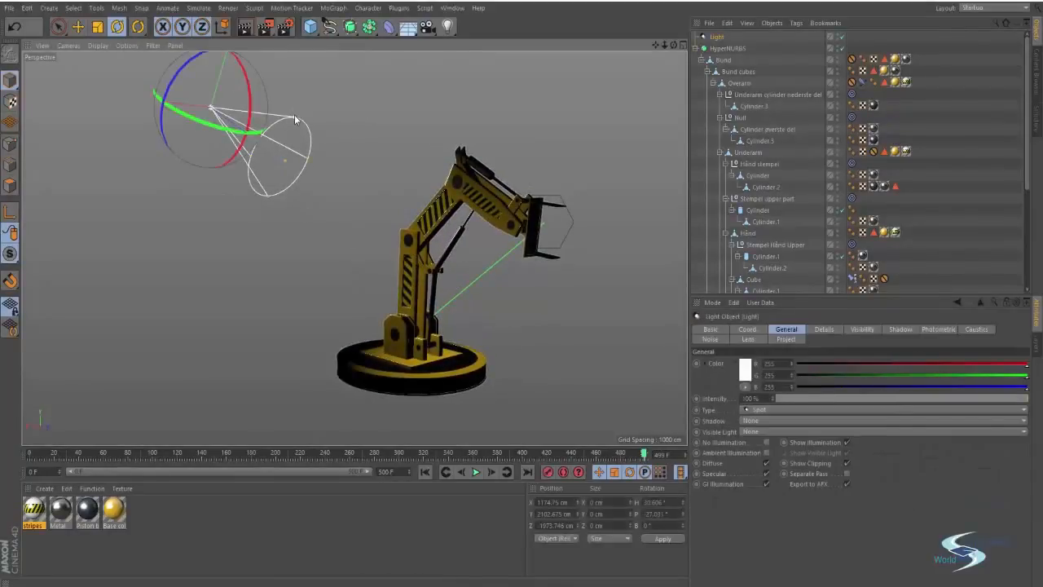
pyautogui.moveTo(298, 118); pyautogui.dragTo(308, 99)
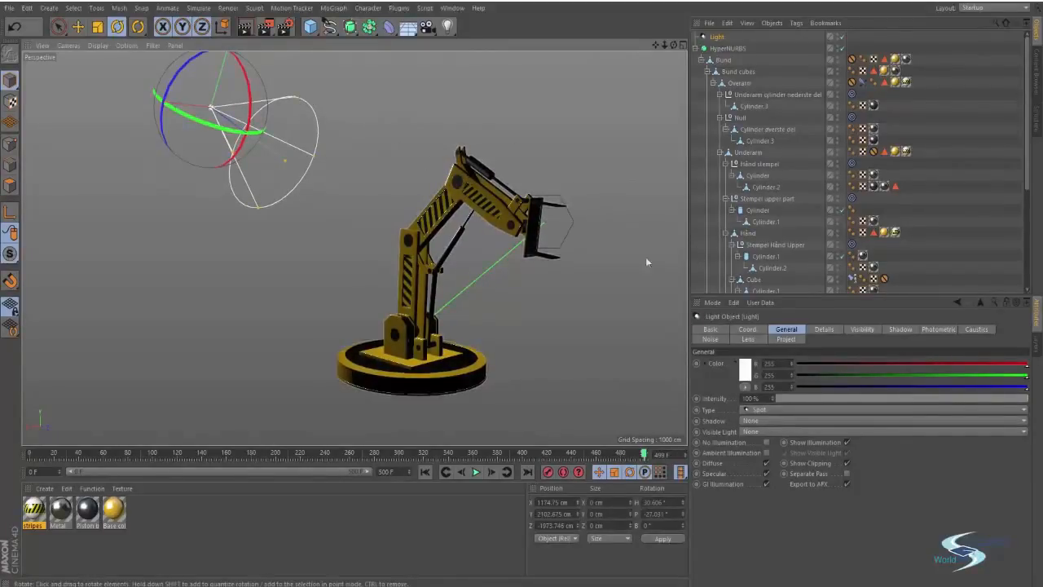
# Set the spot light's shadow type to Area with a shadow density of 75%
pyautogui.click(746, 421)
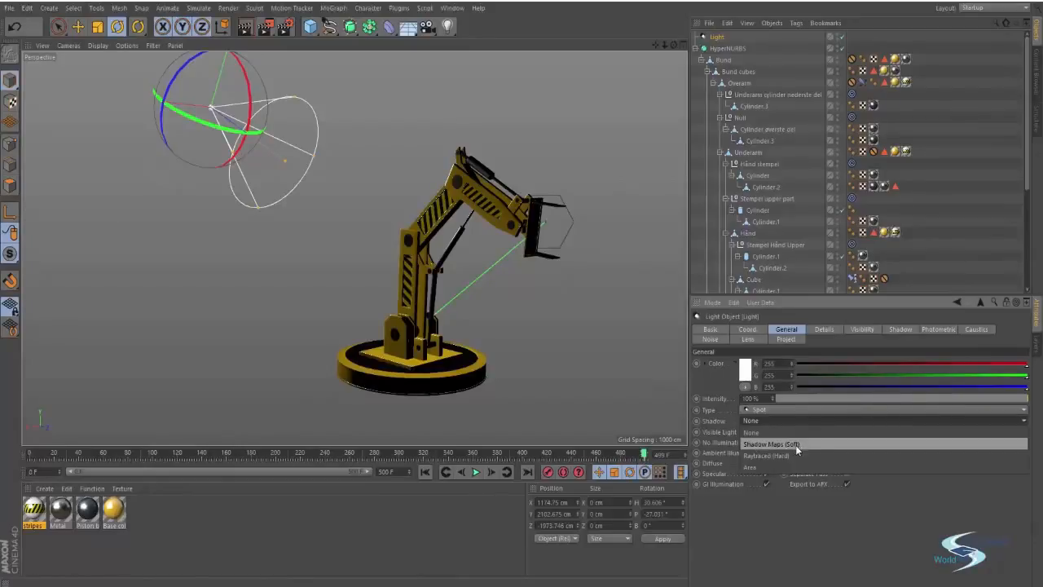
pyautogui.click(753, 467)
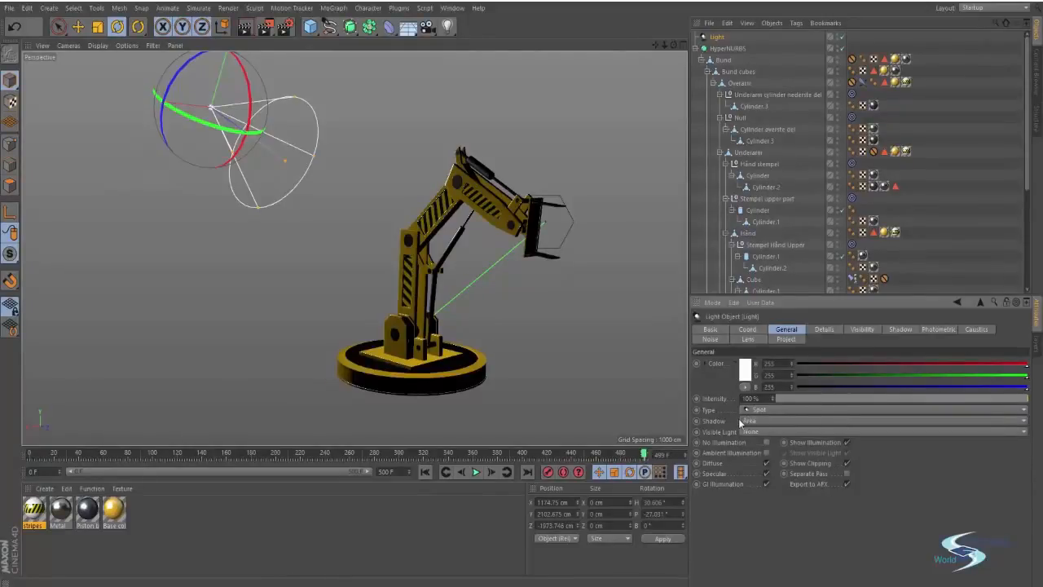
pyautogui.click(898, 330)
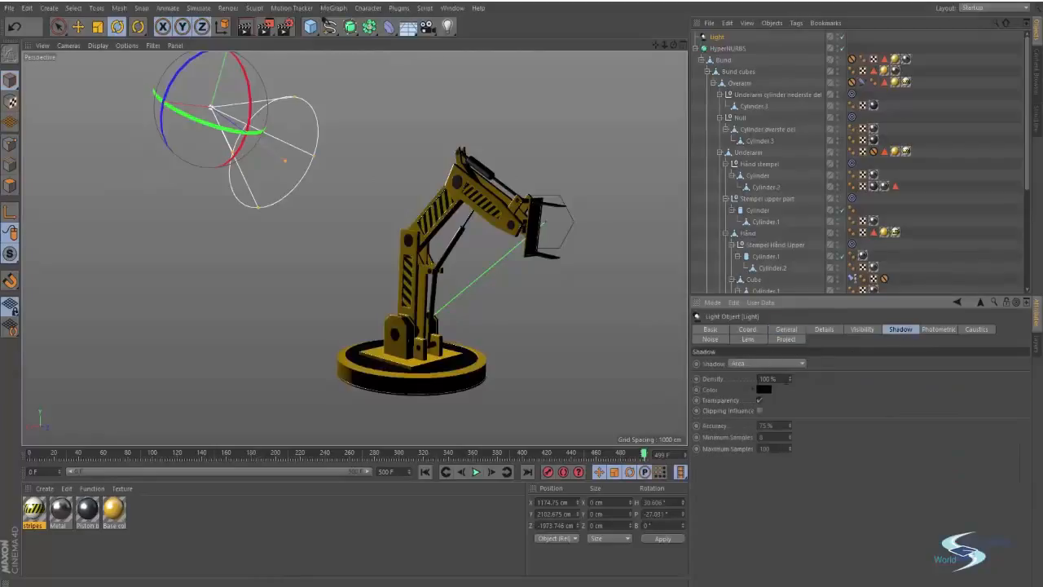
pyautogui.write('75')
pyautogui.press('Return')
# Render the viewport to check the area shadow on the robotic arm, and reselect the light
pyautogui.keyDown('alt'); pyautogui.moveTo(493, 277); pyautogui.dragTo(366, 244); pyautogui.keyUp('alt')
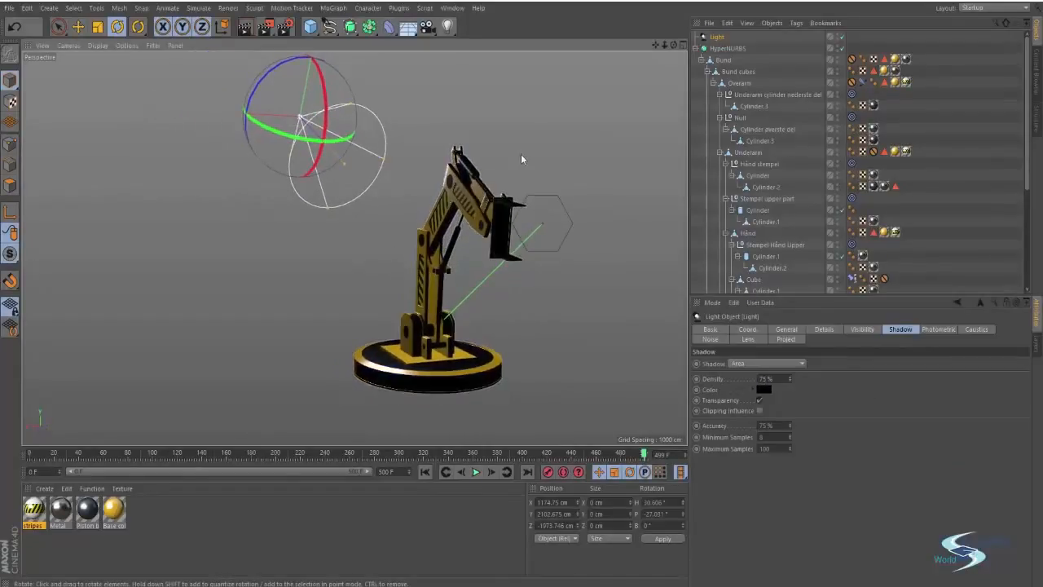
pyautogui.click(520, 154)
pyautogui.keyDown('alt'); pyautogui.moveTo(515, 198); pyautogui.dragTo(404, 243); pyautogui.keyUp('alt')
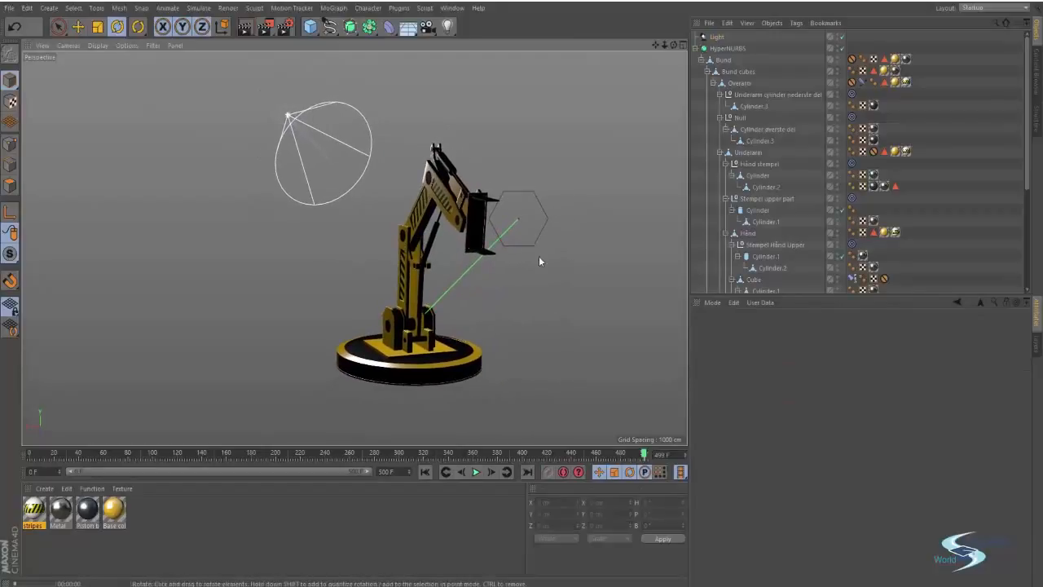
pyautogui.hotkey('ctrl', 'r')
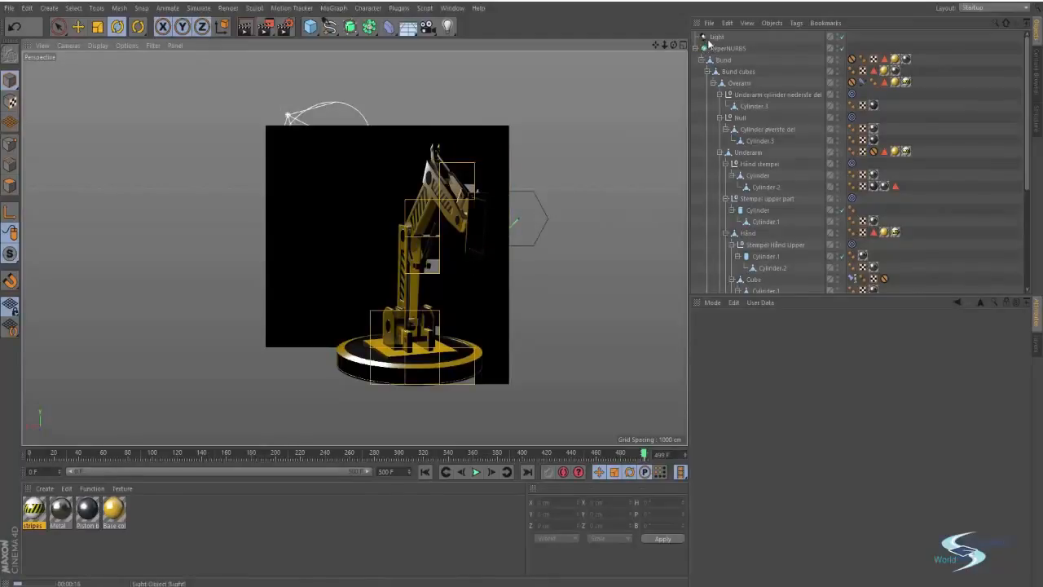
pyautogui.click(344, 298)
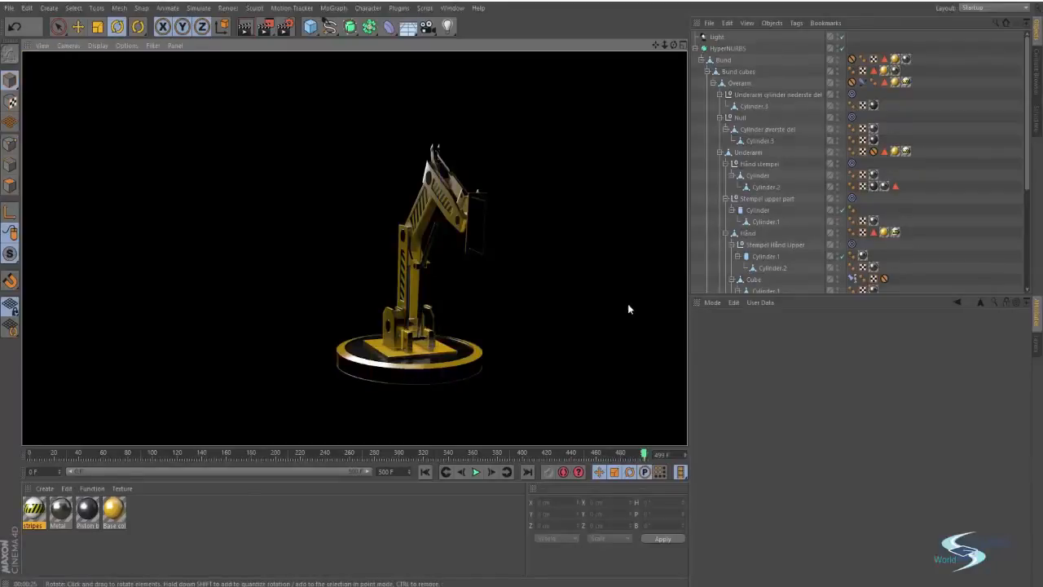
pyautogui.moveTo(419, 319)
pyautogui.keyDown('alt'); pyautogui.mouseDown()
pyautogui.moveTo(382, 294)
pyautogui.moveTo(419, 318)
pyautogui.mouseUp(); pyautogui.keyUp('alt')
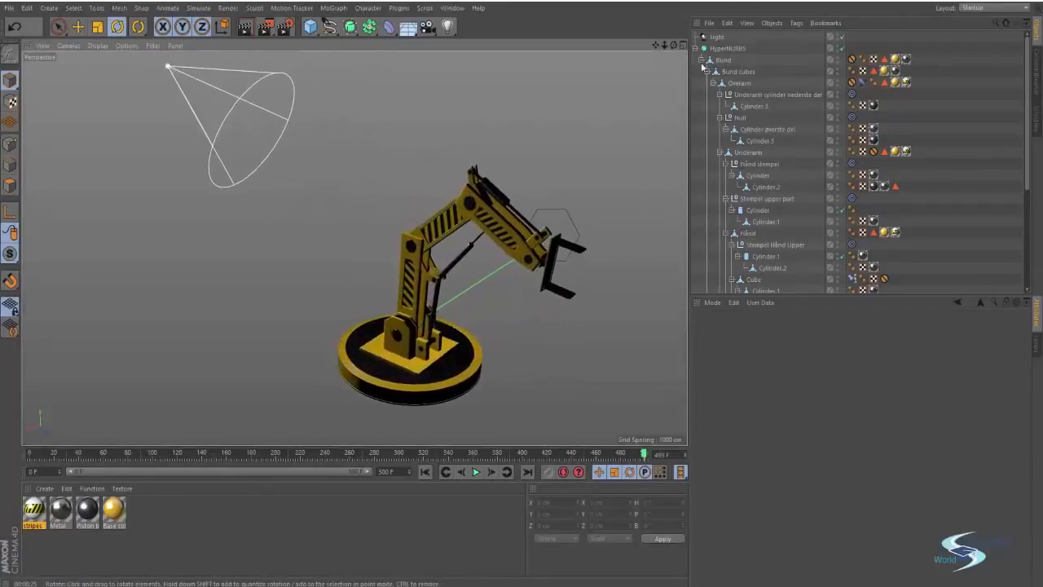
pyautogui.click(712, 37)
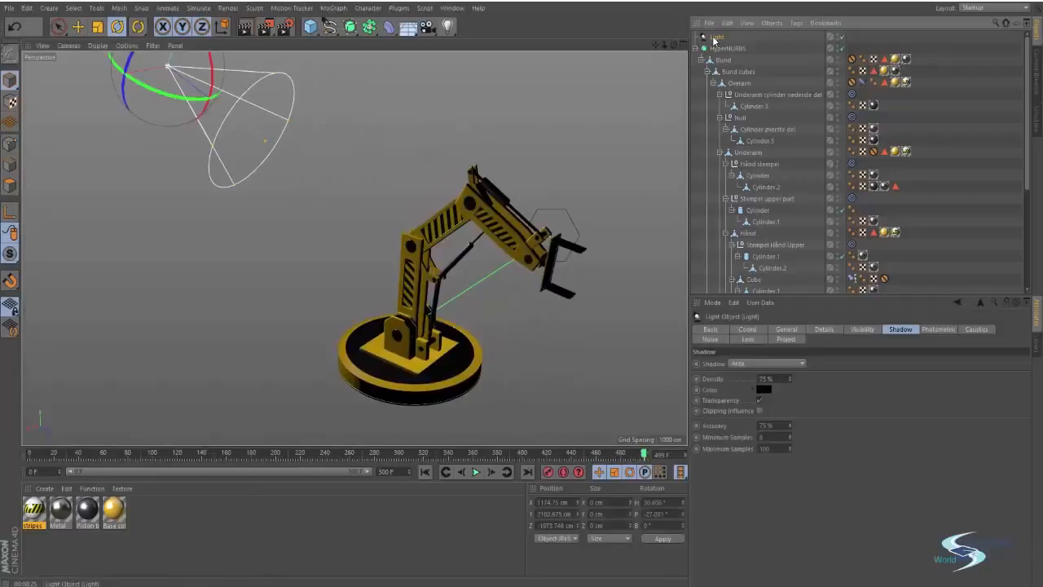
# Delete the spot light and add an area light to the scene
pyautogui.press('Delete')
pyautogui.keyDown('alt'); pyautogui.moveTo(547, 113); pyautogui.dragTo(448, 184); pyautogui.keyUp('alt')
pyautogui.click(448, 29)
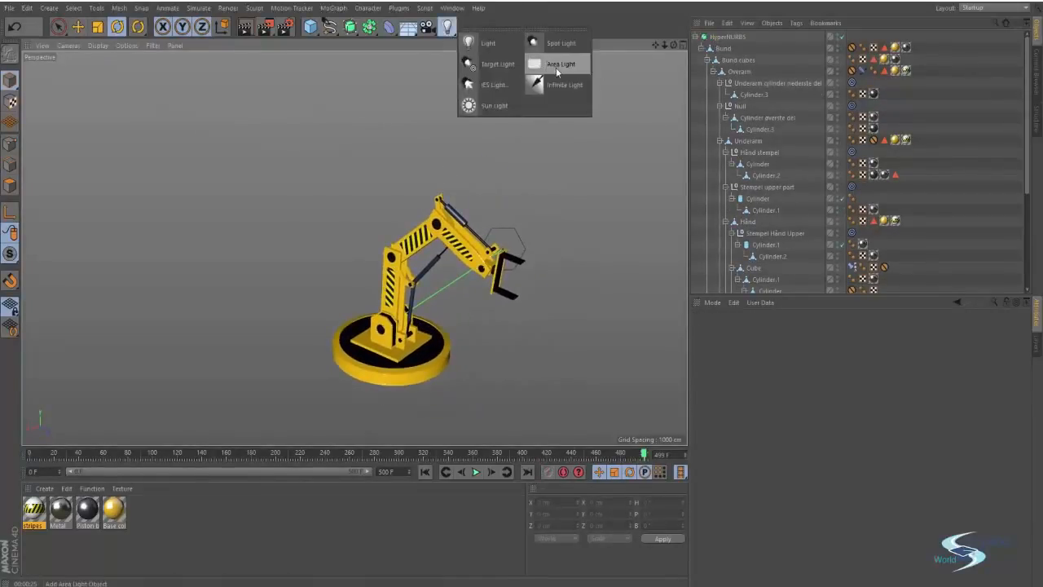
pyautogui.click(556, 67)
# Raise the area light beside the robotic arm and rotate its pitch to -90° so that it faces down
pyautogui.keyDown('alt'); pyautogui.moveTo(474, 184); pyautogui.dragTo(223, 205); pyautogui.keyUp('alt')
pyautogui.press('e')
pyautogui.press('r')
pyautogui.press('e')
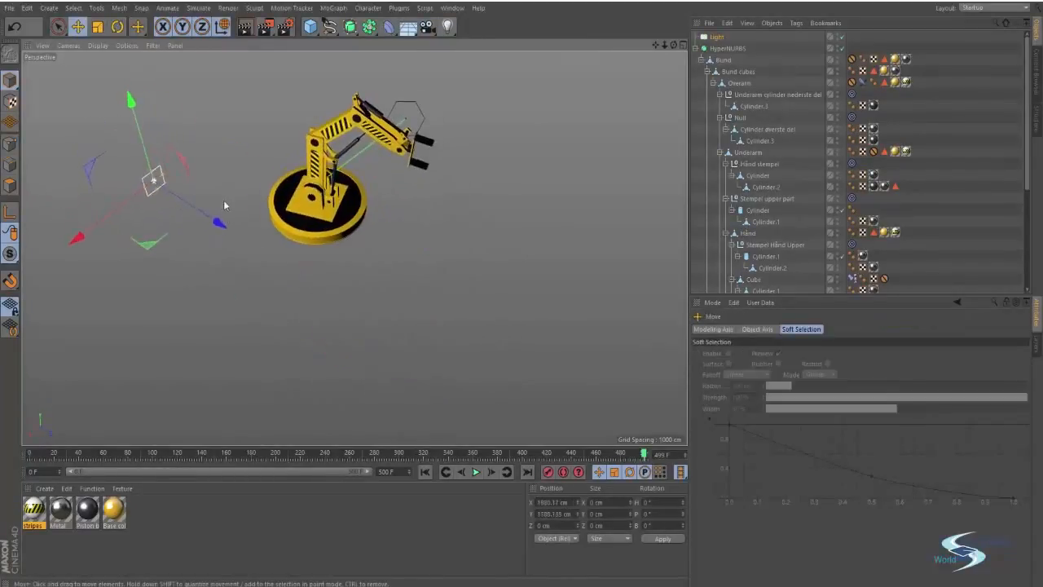
pyautogui.press('t')
pyautogui.moveTo(161, 288)
pyautogui.mouseDown()
pyautogui.moveTo(321, 288)
pyautogui.moveTo(153, 256)
pyautogui.moveTo(341, 163)
pyautogui.moveTo(163, 142)
pyautogui.moveTo(265, 140)
pyautogui.moveTo(277, 256)
pyautogui.moveTo(255, 154)
pyautogui.moveTo(190, 209)
pyautogui.moveTo(167, 269)
pyautogui.moveTo(175, 302)
pyautogui.mouseUp()
pyautogui.press('r')
pyautogui.press('t')
pyautogui.press('r')
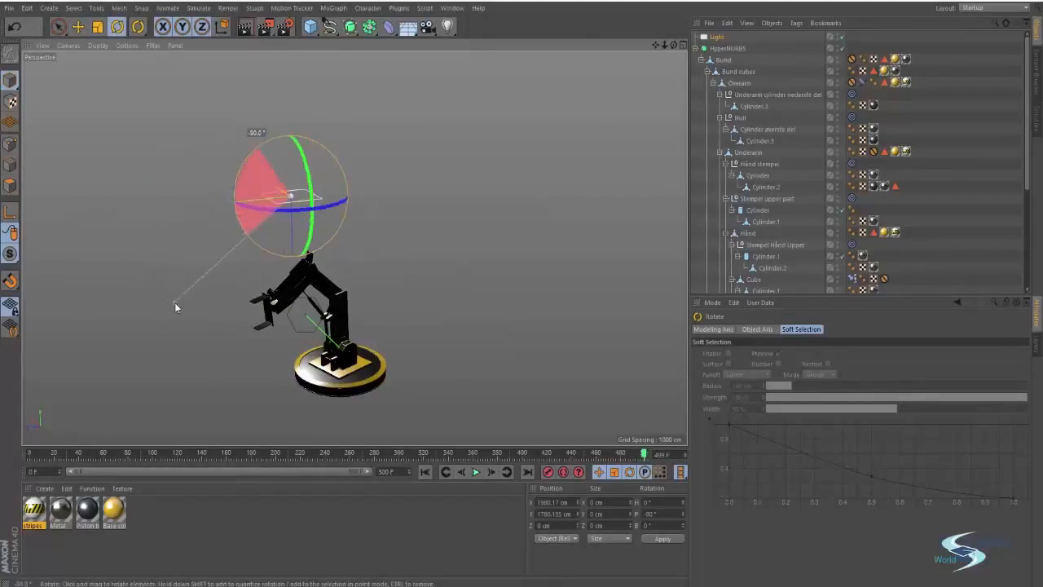
# Position the area light directly above the robotic arm at a height of about 4815 cm
pyautogui.press('e')
pyautogui.keyDown('alt'); pyautogui.moveTo(244, 195); pyautogui.dragTo(206, 281); pyautogui.keyUp('alt')
pyautogui.keyDown('alt'); pyautogui.moveTo(154, 258); pyautogui.dragTo(296, 219); pyautogui.keyUp('alt')
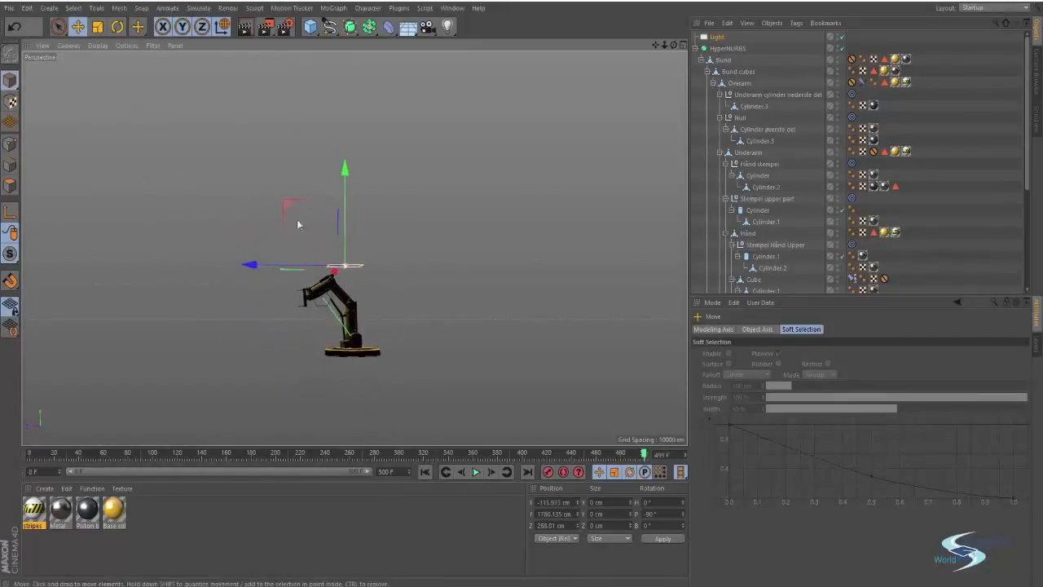
pyautogui.moveTo(344, 144); pyautogui.dragTo(345, 57)
pyautogui.keyDown('alt'); pyautogui.moveTo(353, 247); pyautogui.dragTo(255, 234); pyautogui.keyUp('alt')
# Set the overhead area light's intensity to 125%
pyautogui.press('t')
pyautogui.scroll(3, 309, 316)
pyautogui.scroll(-4, 255, 234)
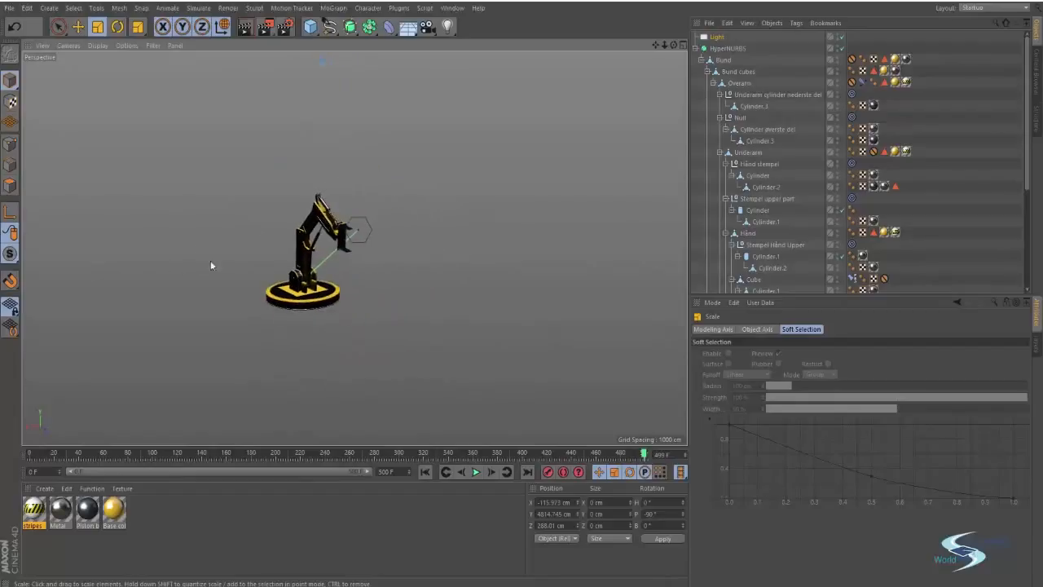
pyautogui.keyDown('alt'); pyautogui.moveTo(261, 254); pyautogui.dragTo(313, 346, button='middle'); pyautogui.keyUp('alt')
pyautogui.keyDown('alt'); pyautogui.moveTo(347, 259); pyautogui.dragTo(563, 177); pyautogui.keyUp('alt')
pyautogui.click(717, 37)
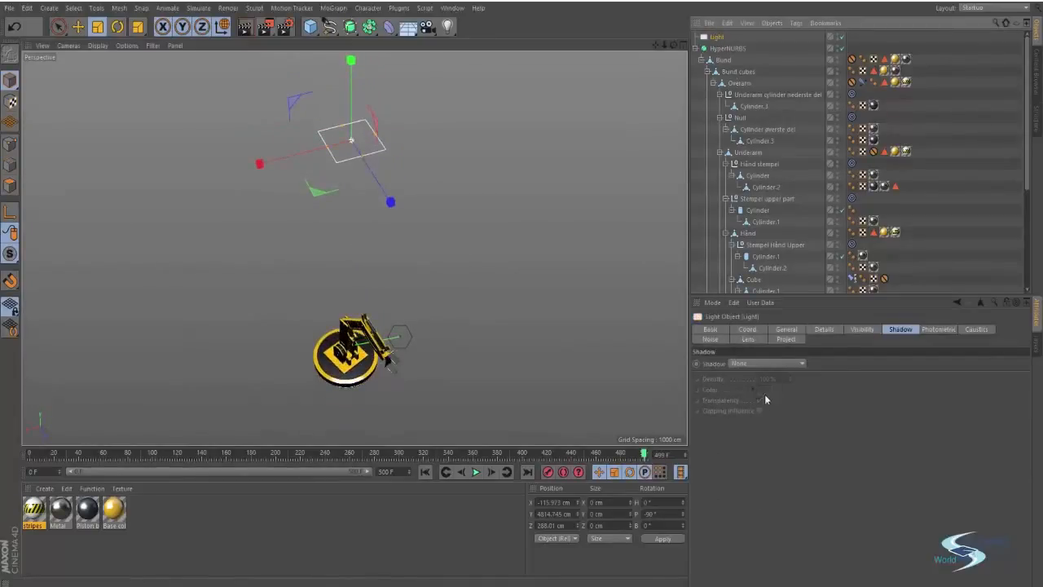
pyautogui.click(786, 329)
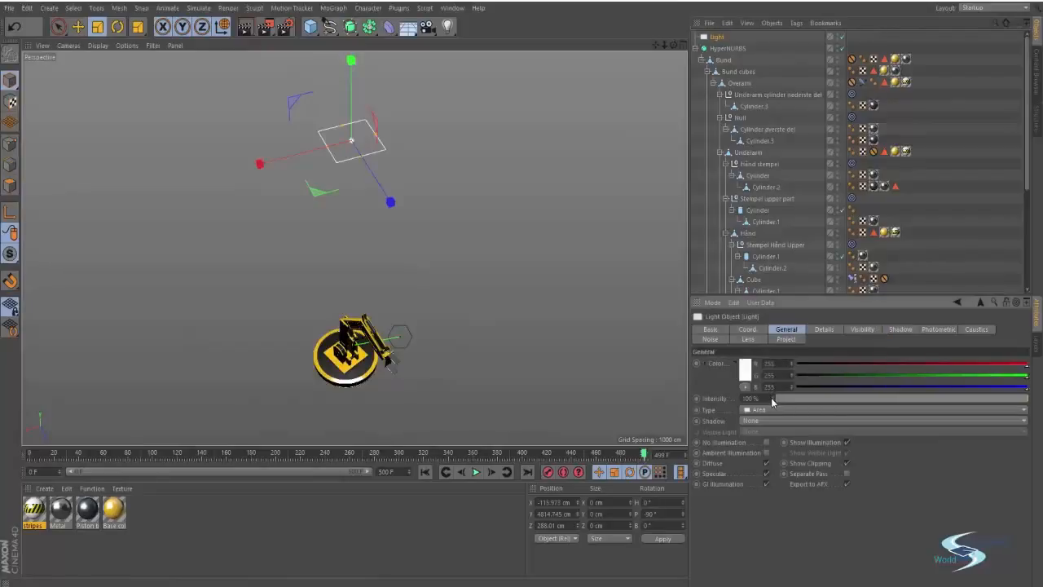
pyautogui.moveTo(773, 401); pyautogui.dragTo(1026, 398)
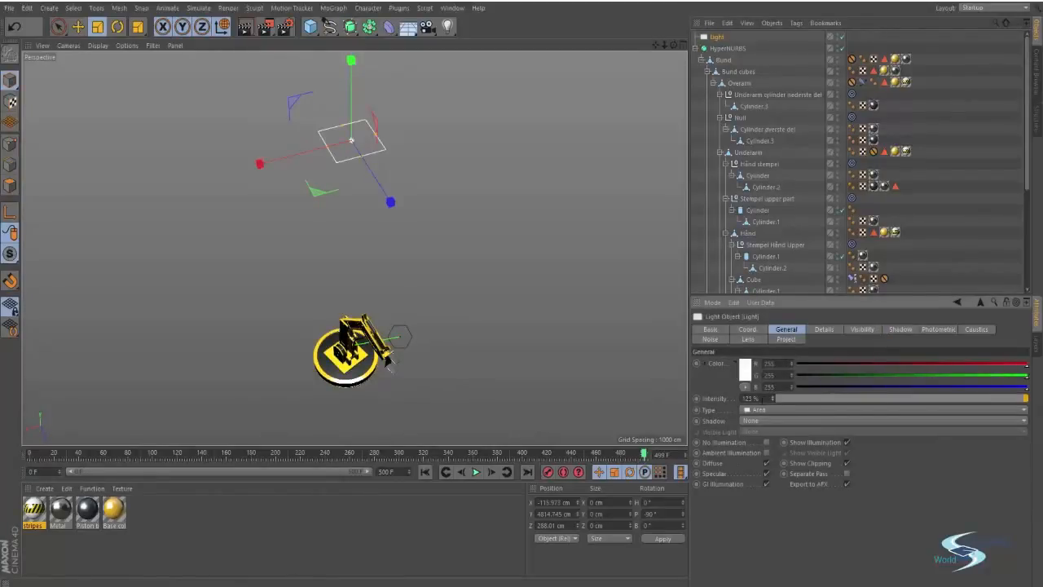
# Duplicate the area light to one side of the robotic arm and rotate the copy 90° to face the arm
pyautogui.keyDown('alt'); pyautogui.moveTo(362, 326); pyautogui.dragTo(303, 333); pyautogui.keyUp('alt')
pyautogui.scroll(4, 318, 291)
pyautogui.scroll(-4, 319, 291)
pyautogui.press('e')
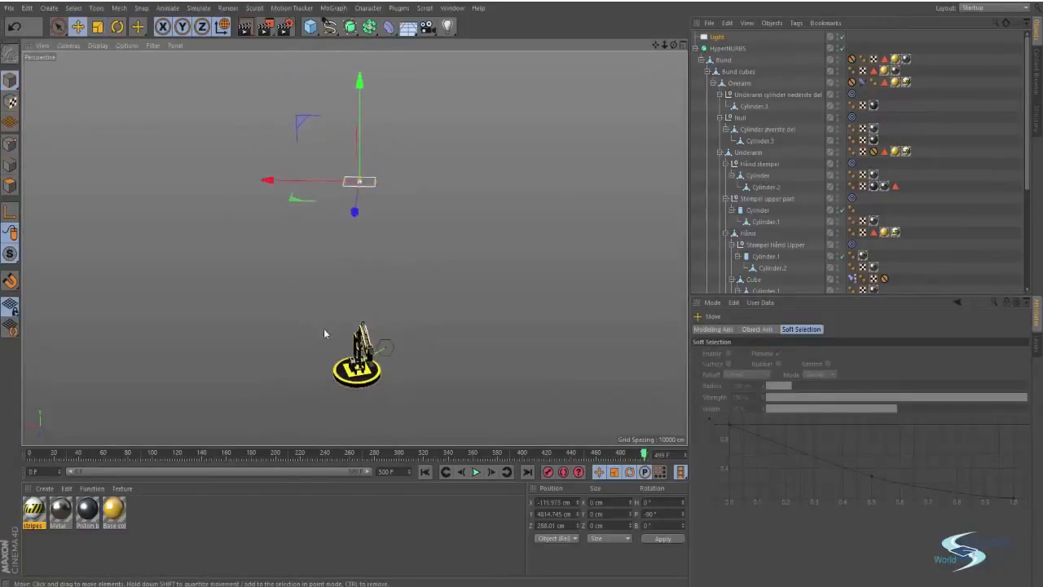
pyautogui.keyDown('alt'); pyautogui.moveTo(323, 332); pyautogui.dragTo(344, 327, button='middle'); pyautogui.keyUp('alt')
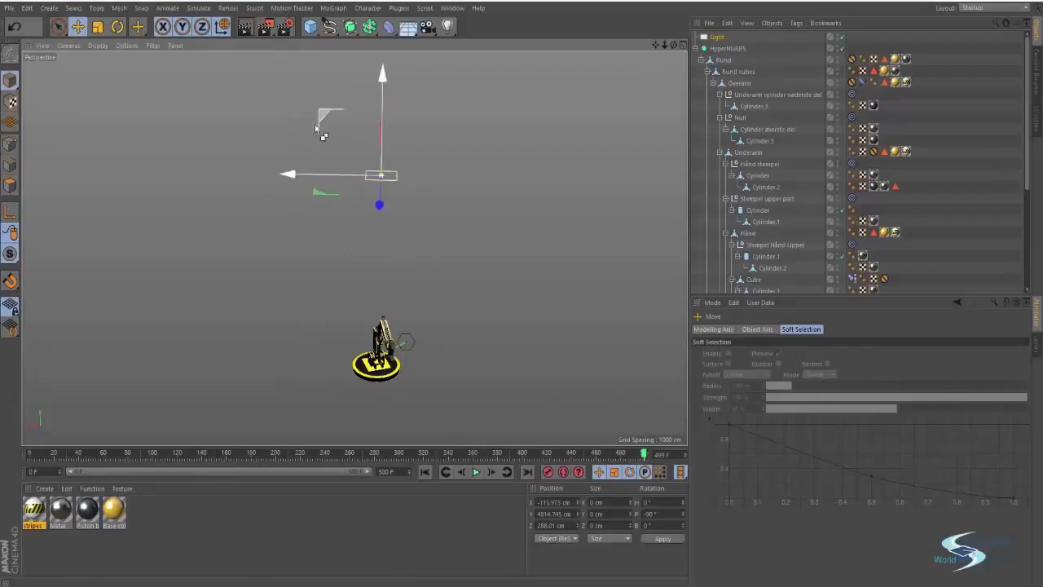
pyautogui.keyDown('ctrl'); pyautogui.moveTo(316, 126); pyautogui.dragTo(149, 262); pyautogui.keyUp('ctrl')
pyautogui.press('r')
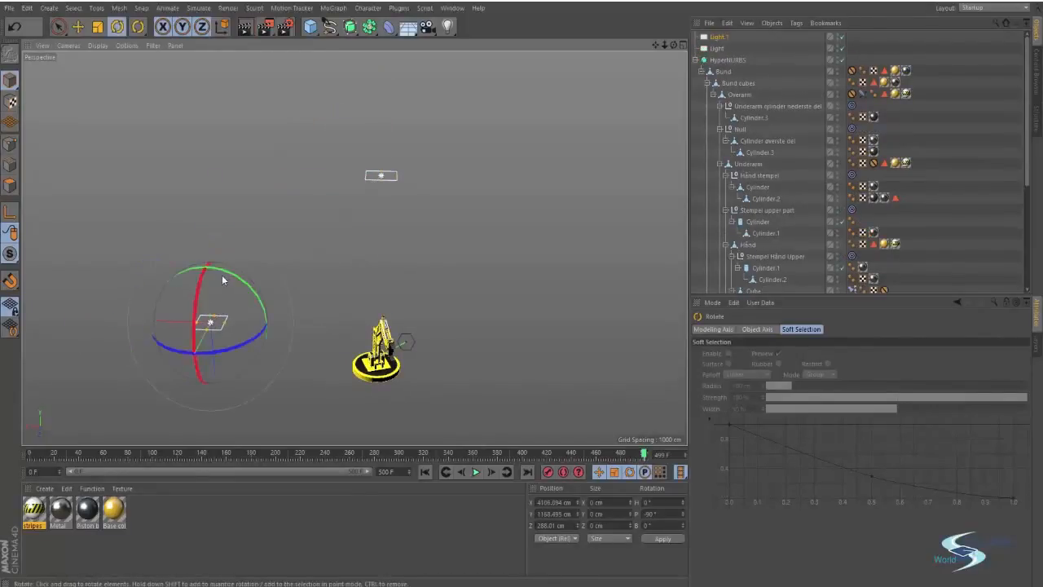
pyautogui.moveTo(223, 280); pyautogui.dragTo(112, 282)
# Set the side light's intensity to 25%, judging its effect on the robotic arm up close
pyautogui.click(725, 37)
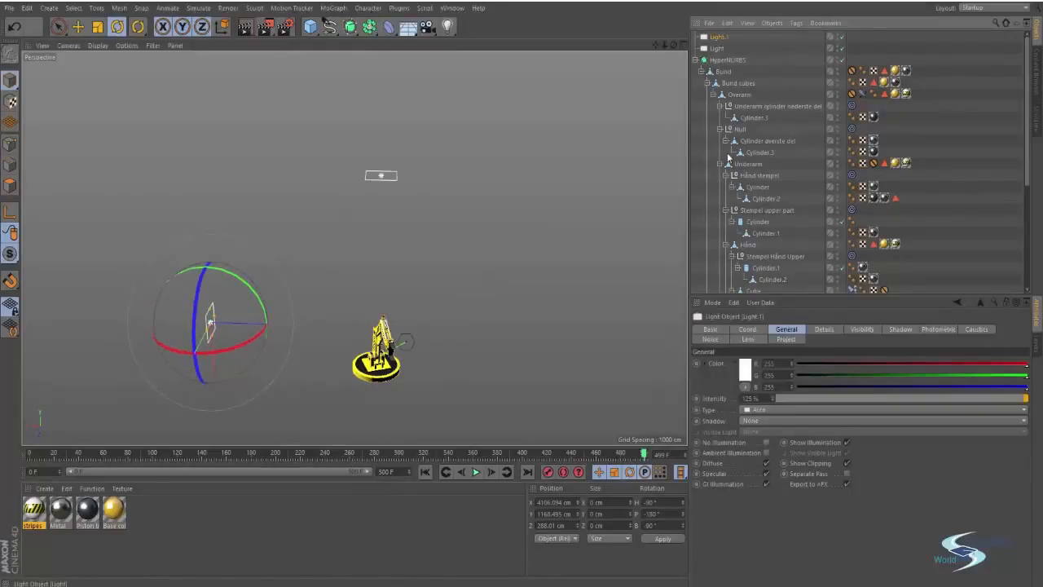
pyautogui.moveTo(775, 394); pyautogui.dragTo(734, 396)
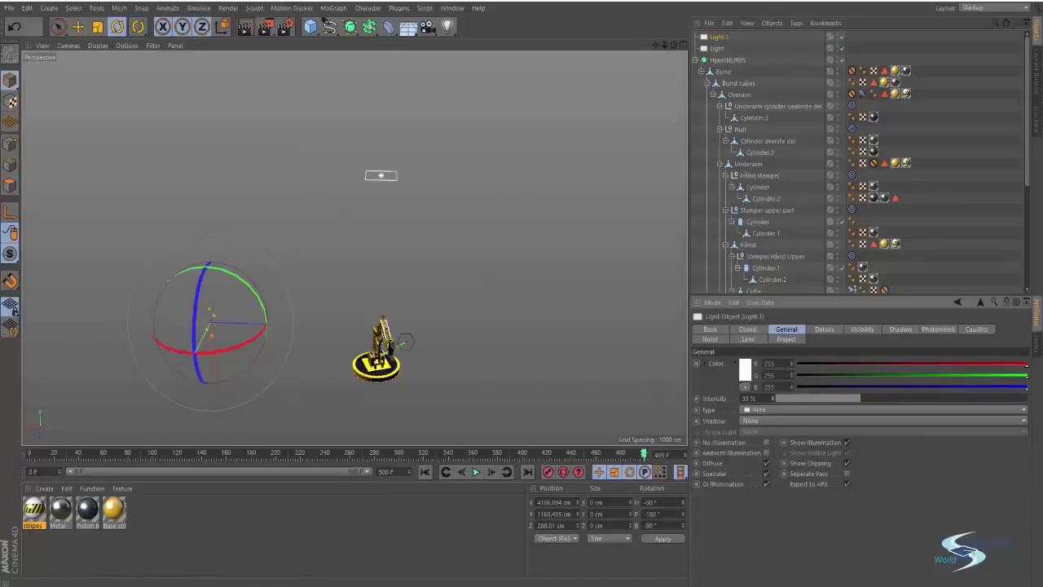
pyautogui.moveTo(858, 398); pyautogui.dragTo(868, 398)
pyautogui.keyDown('alt'); pyautogui.moveTo(374, 350); pyautogui.dragTo(569, 269, button='right'); pyautogui.keyUp('alt')
pyautogui.keyDown('alt'); pyautogui.moveTo(569, 269); pyautogui.dragTo(595, 164, button='middle'); pyautogui.keyUp('alt')
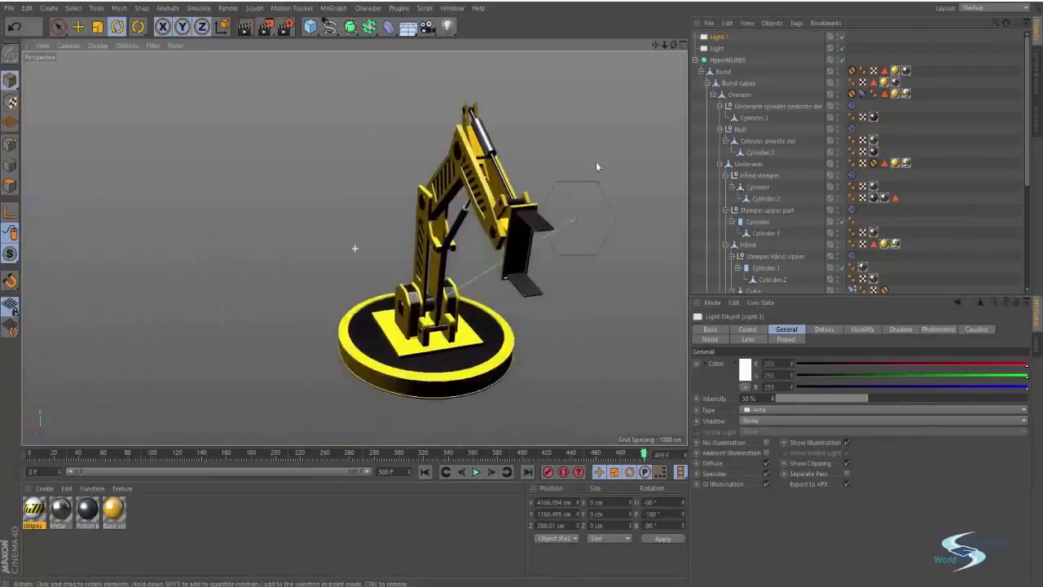
pyautogui.keyDown('alt'); pyautogui.moveTo(596, 164); pyautogui.dragTo(565, 195); pyautogui.keyUp('alt')
pyautogui.keyDown('alt'); pyautogui.moveTo(566, 195); pyautogui.dragTo(515, 177, button='right'); pyautogui.keyUp('alt')
pyautogui.keyDown('alt'); pyautogui.moveTo(514, 177); pyautogui.dragTo(488, 224, button='middle'); pyautogui.keyUp('alt')
pyautogui.keyDown('alt'); pyautogui.moveTo(488, 224); pyautogui.dragTo(378, 205); pyautogui.keyUp('alt')
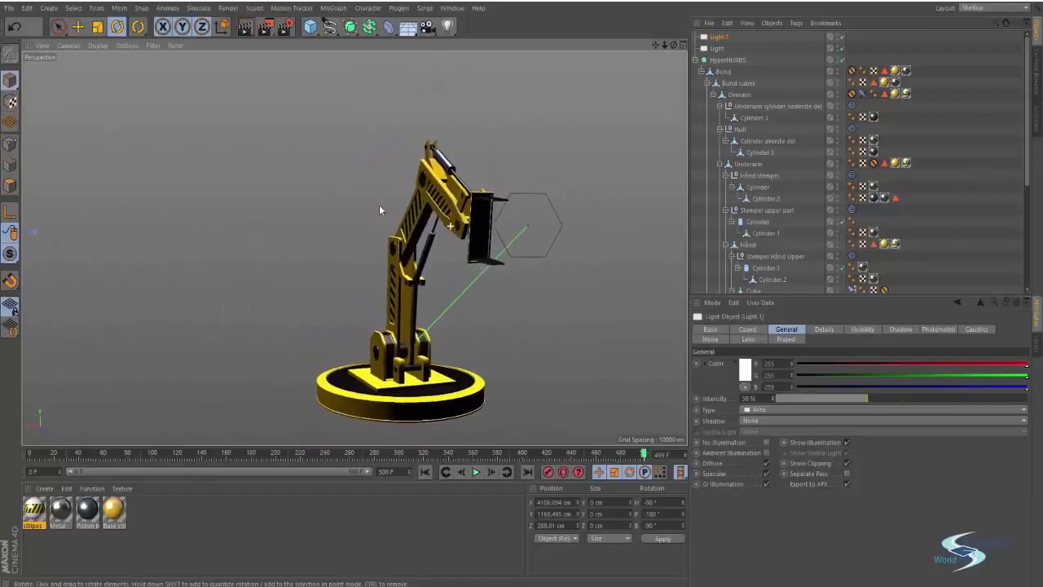
pyautogui.moveTo(834, 398)
pyautogui.mouseDown()
pyautogui.moveTo(747, 391)
pyautogui.moveTo(839, 386)
pyautogui.mouseUp()
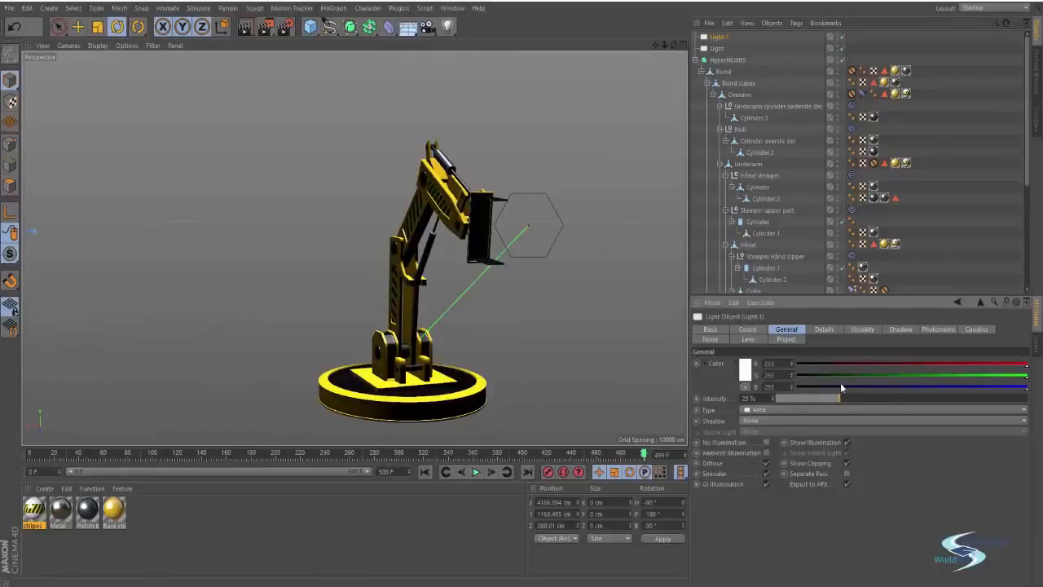
# Rotate the side light horizontally to adjust its angle towards the robotic arm
pyautogui.keyDown('alt'); pyautogui.moveTo(522, 281); pyautogui.dragTo(443, 278, button='middle'); pyautogui.keyUp('alt')
pyautogui.keyDown('alt'); pyautogui.moveTo(440, 292); pyautogui.dragTo(277, 298, button='right'); pyautogui.keyUp('alt')
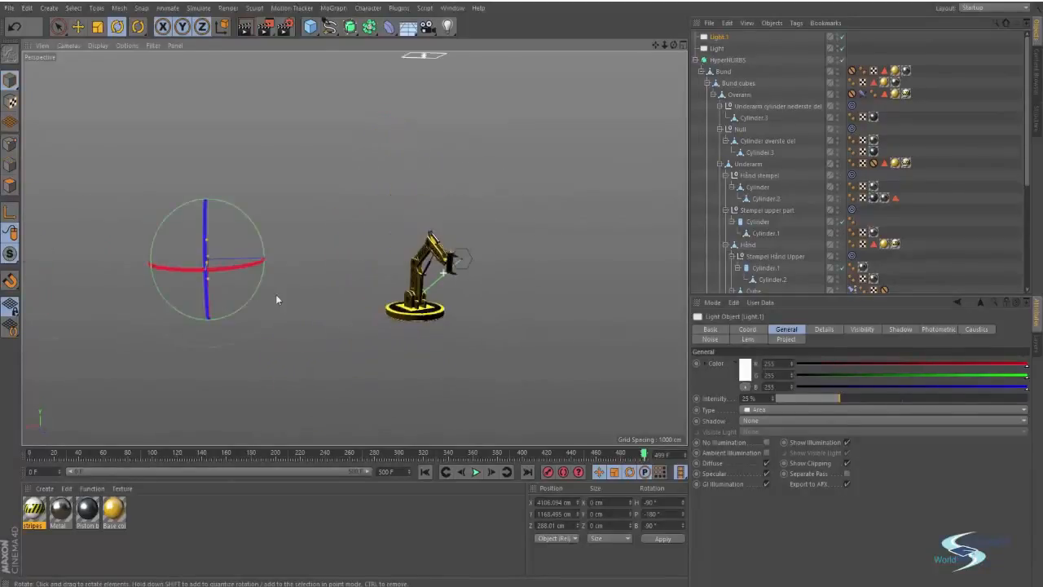
pyautogui.keyDown('alt'); pyautogui.moveTo(365, 249); pyautogui.dragTo(326, 291, button='middle'); pyautogui.keyUp('alt')
pyautogui.keyDown('alt'); pyautogui.moveTo(326, 291); pyautogui.dragTo(283, 307); pyautogui.keyUp('alt')
pyautogui.press('r')
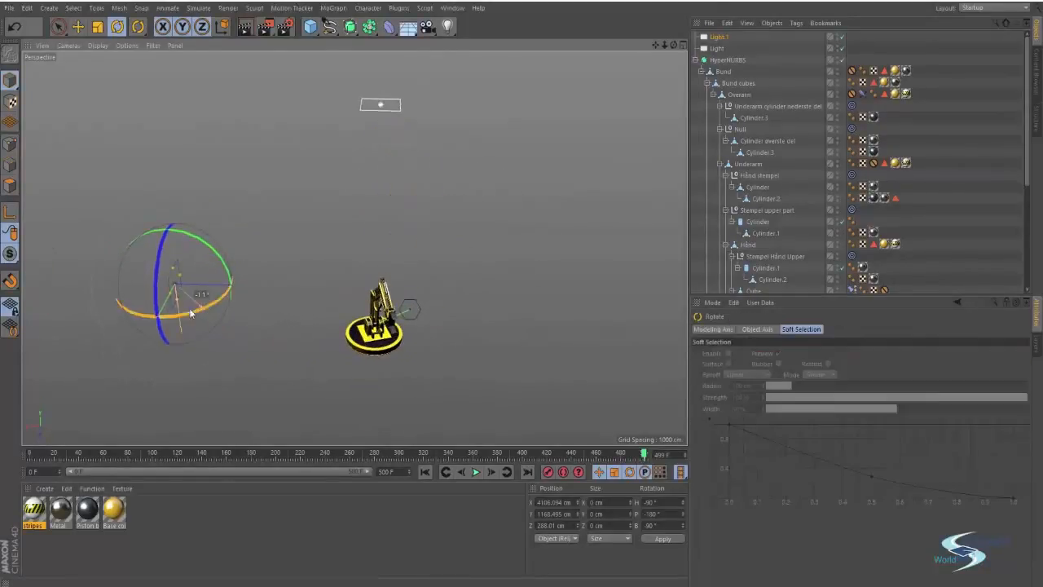
pyautogui.moveTo(198, 299); pyautogui.dragTo(176, 319)
# Duplicate the side light to the opposite side of the robotic arm and rotate the copy's heading to about -72°
pyautogui.press('e')
pyautogui.moveTo(105, 317); pyautogui.dragTo(606, 306)
pyautogui.press('r')
pyautogui.keyDown('alt'); pyautogui.moveTo(325, 289); pyautogui.dragTo(319, 359); pyautogui.keyUp('alt')
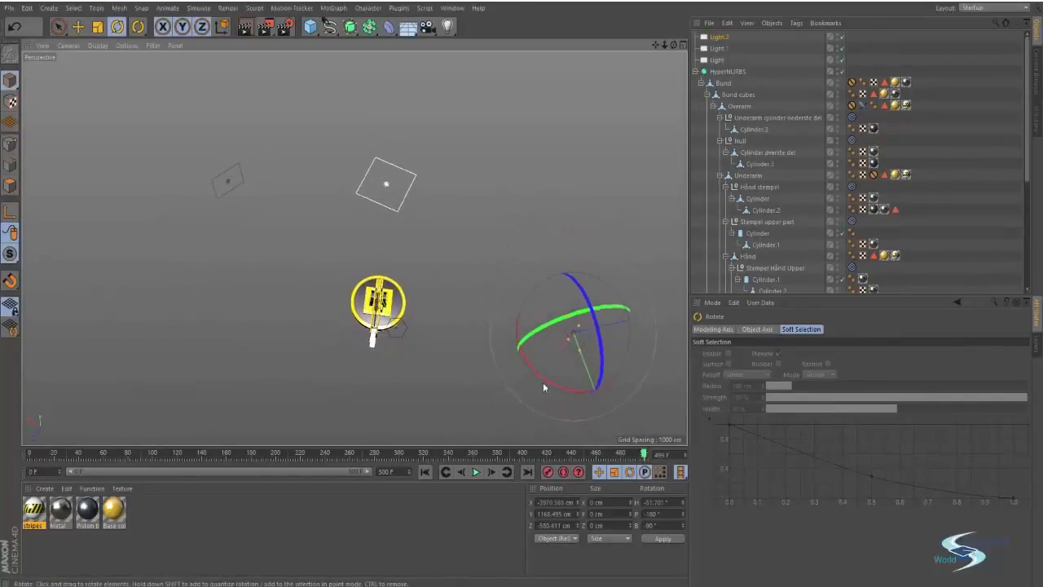
pyautogui.moveTo(551, 379); pyautogui.dragTo(357, 150)
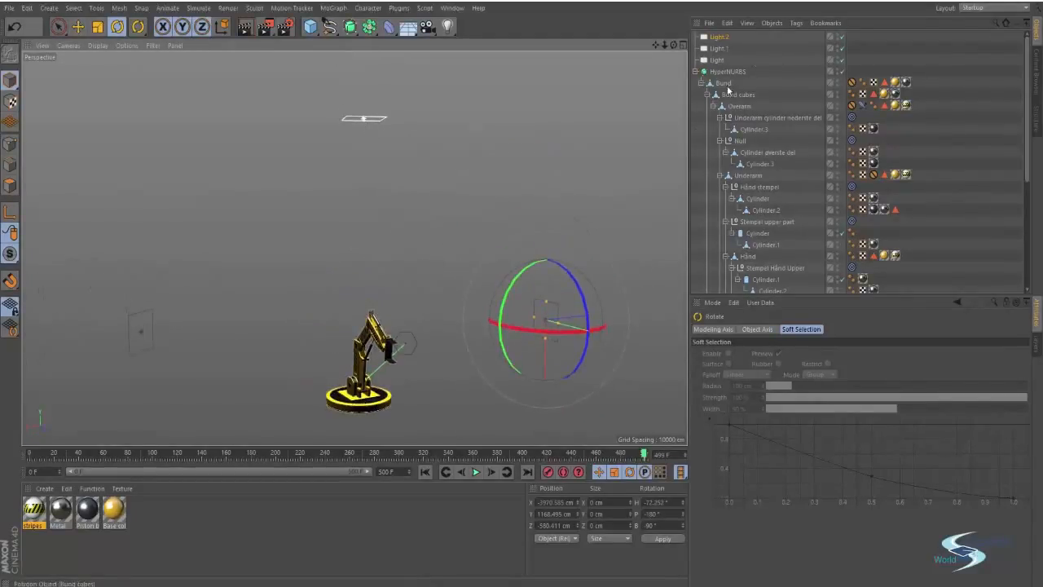
# Add a Target tag to Light.2
pyautogui.rightClick(714, 41)
pyautogui.moveTo(730, 46)
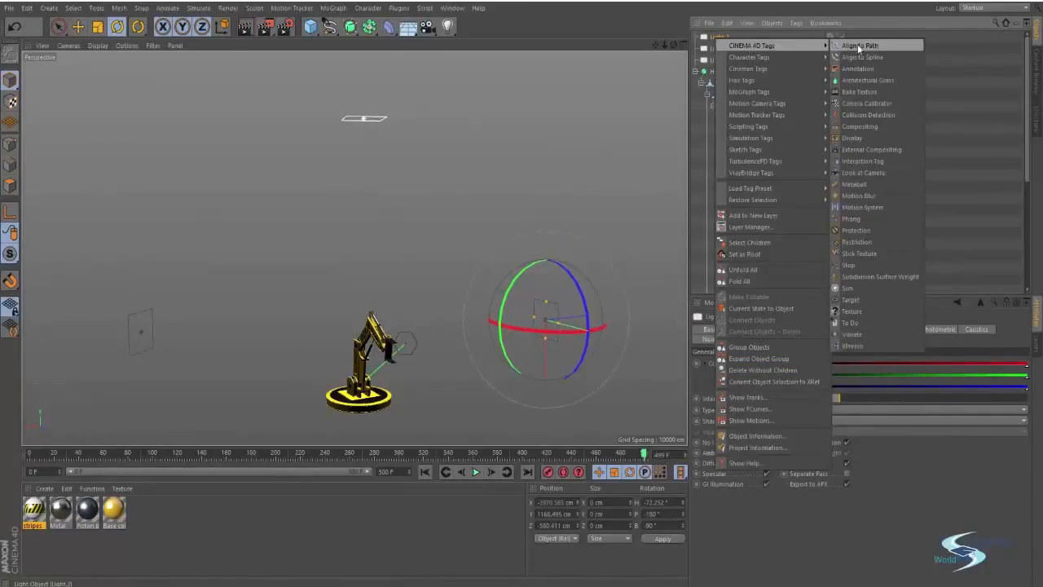
pyautogui.click(851, 299)
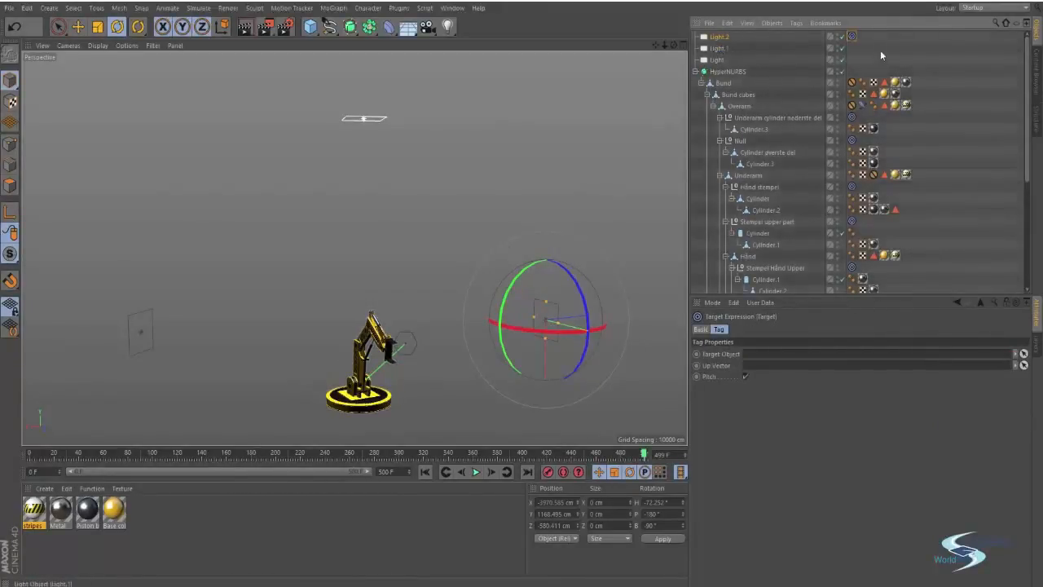
# Try the HyperNURBS object as the target object of Light.2's Target tag, and undo the assignment
pyautogui.click(852, 36)
pyautogui.moveTo(727, 74); pyautogui.dragTo(762, 353)
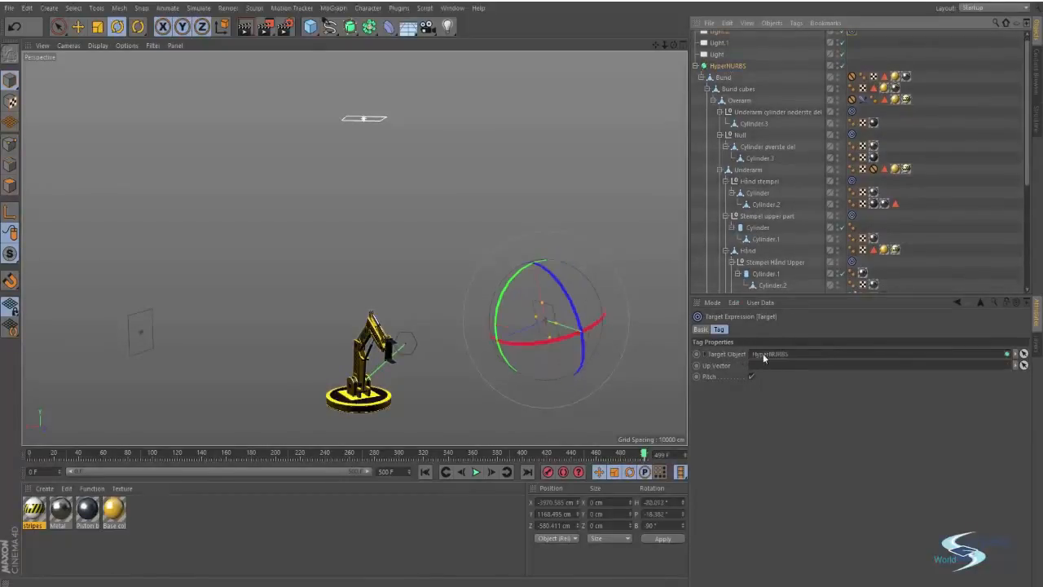
pyautogui.keyDown('alt'); pyautogui.moveTo(346, 367); pyautogui.dragTo(318, 362); pyautogui.keyUp('alt')
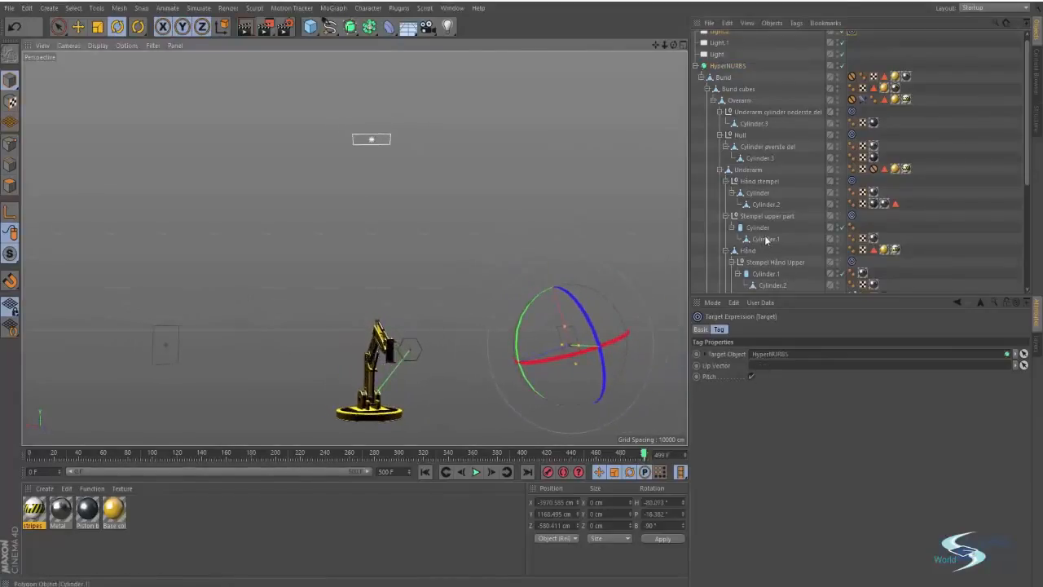
pyautogui.hotkey('ctrl', 'z')
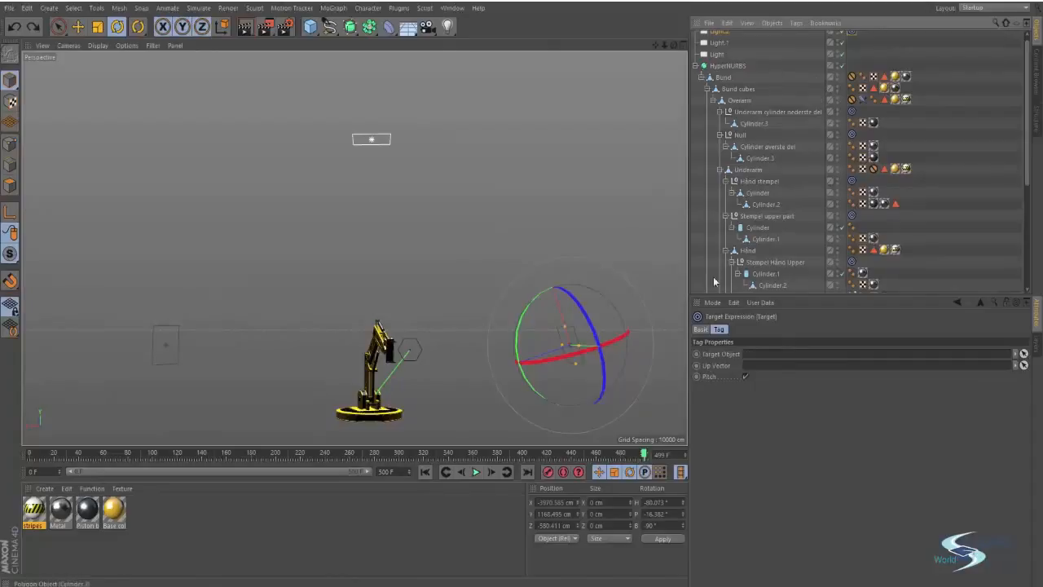
# Add a null object and position it in the middle of the robotic arm at a height of about 1008 cm
pyautogui.moveTo(310, 27); pyautogui.dragTo(345, 44)
pyautogui.keyDown('alt'); pyautogui.moveTo(368, 355); pyautogui.dragTo(277, 188); pyautogui.keyUp('alt')
pyautogui.press('e')
pyautogui.scroll(3, 401, 289)
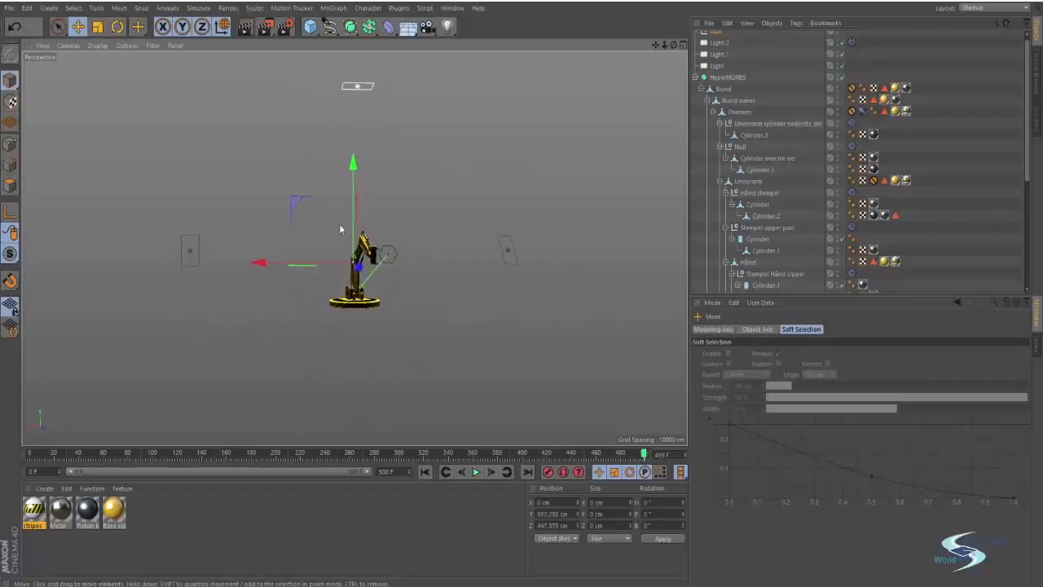
pyautogui.moveTo(350, 169); pyautogui.dragTo(325, 336)
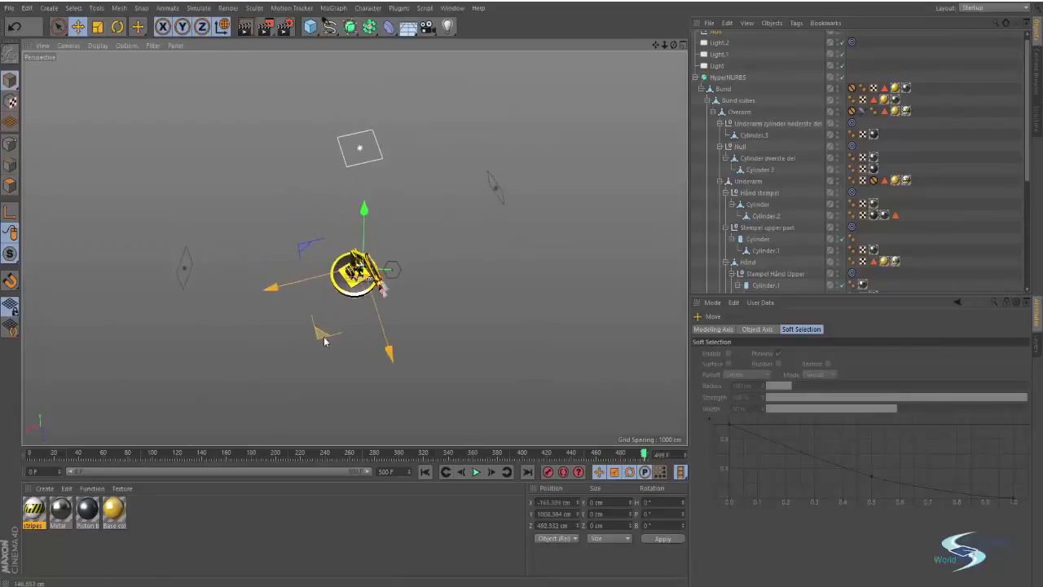
pyautogui.keyDown('alt'); pyautogui.moveTo(384, 291); pyautogui.dragTo(436, 227); pyautogui.keyUp('alt')
pyautogui.scroll(1, 739, 90)
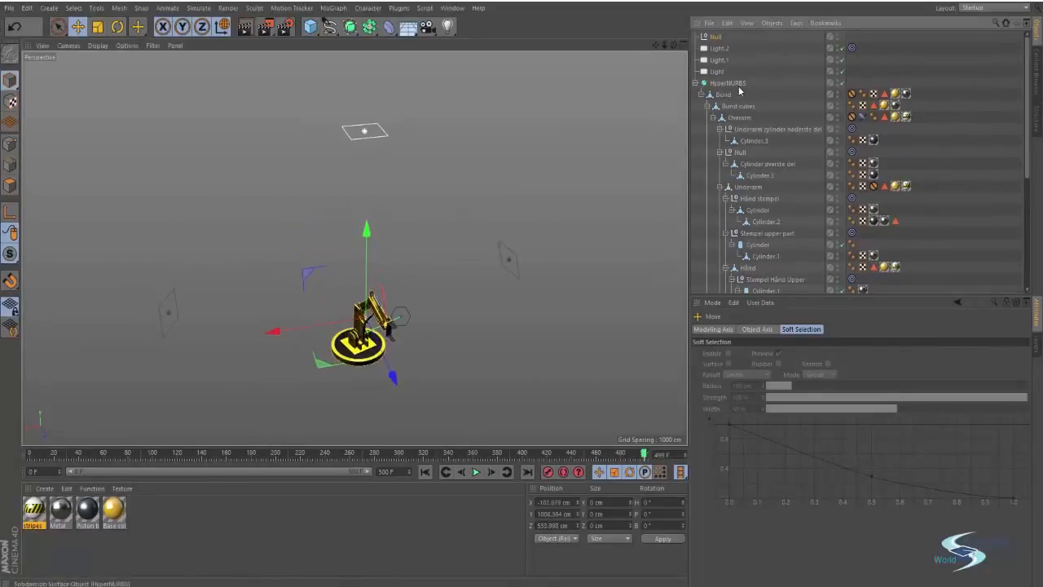
# Rename the new null to Target and assign it as the target object of Light.2's Target tag
pyautogui.click(716, 37)
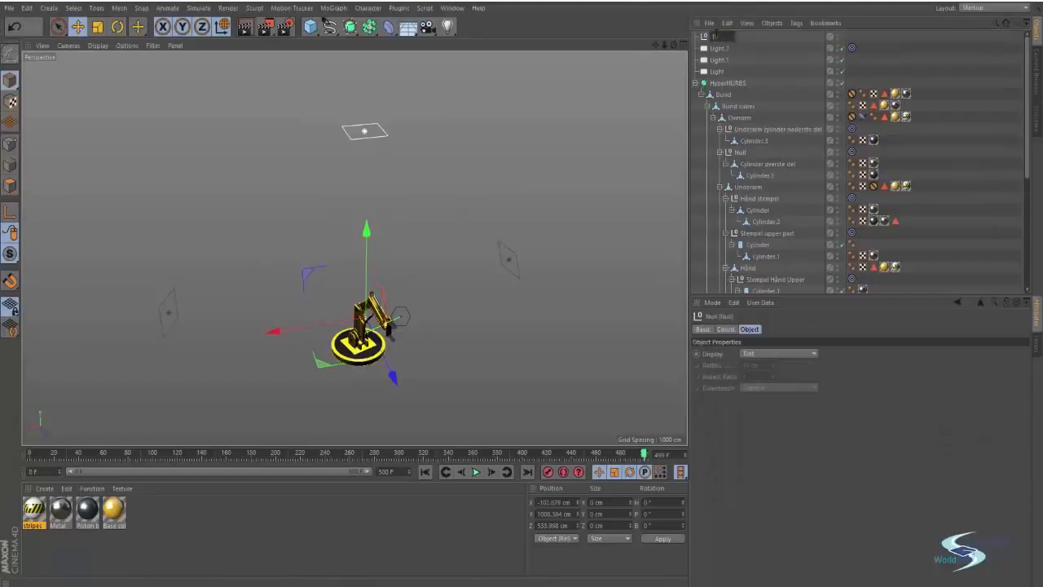
pyautogui.click(852, 47)
pyautogui.moveTo(718, 38); pyautogui.dragTo(753, 354)
pyautogui.scroll(2, 362, 316)
pyautogui.keyDown('alt'); pyautogui.moveTo(361, 316); pyautogui.dragTo(364, 297); pyautogui.keyUp('alt')
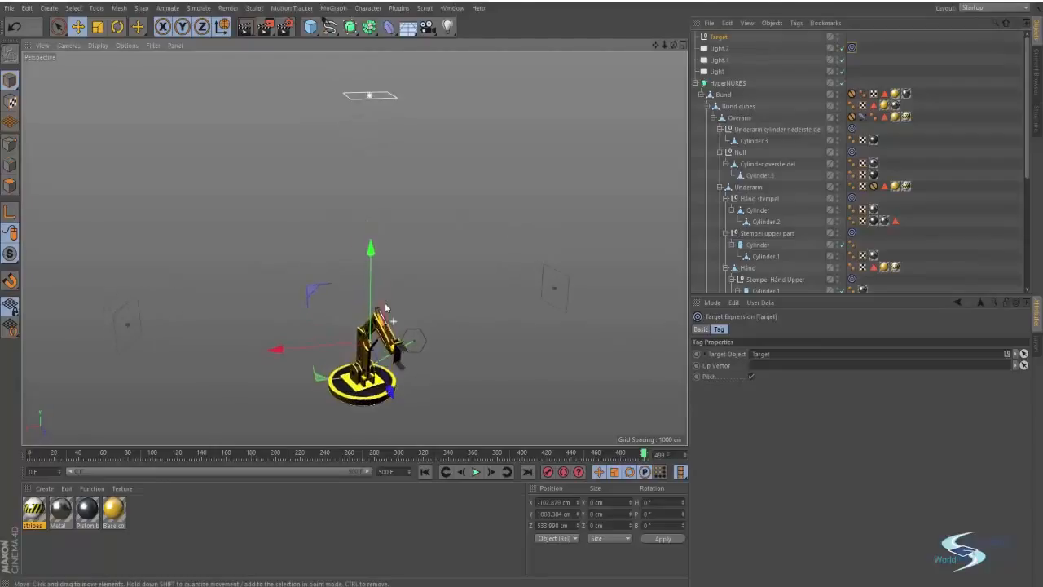
# Copy Light.2's Target tag to Light.1 and the overhead light
pyautogui.keyDown('ctrl'); pyautogui.moveTo(852, 48); pyautogui.dragTo(852, 73); pyautogui.keyUp('ctrl')
pyautogui.click(861, 66)
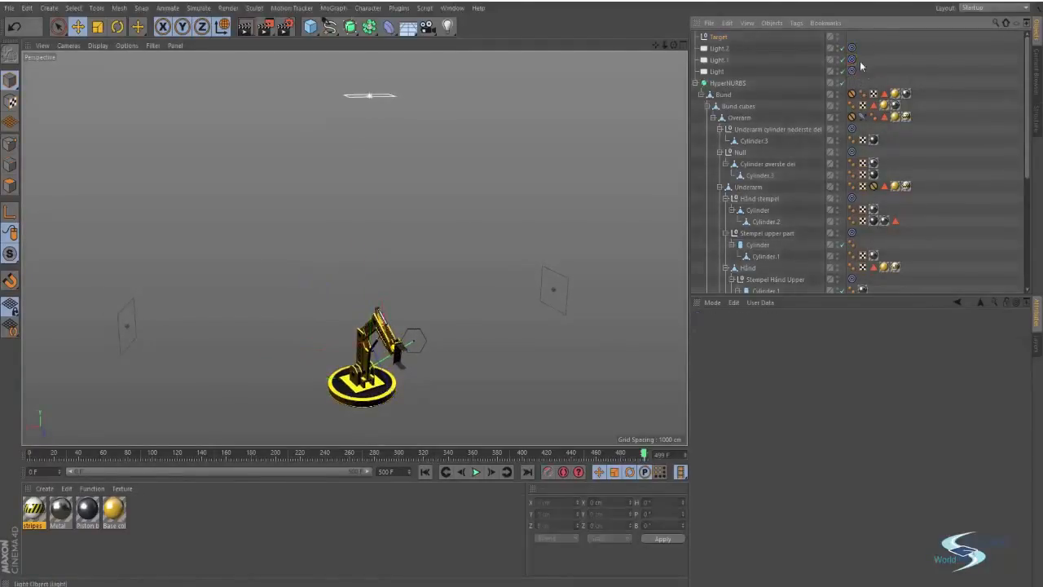
pyautogui.click(853, 71)
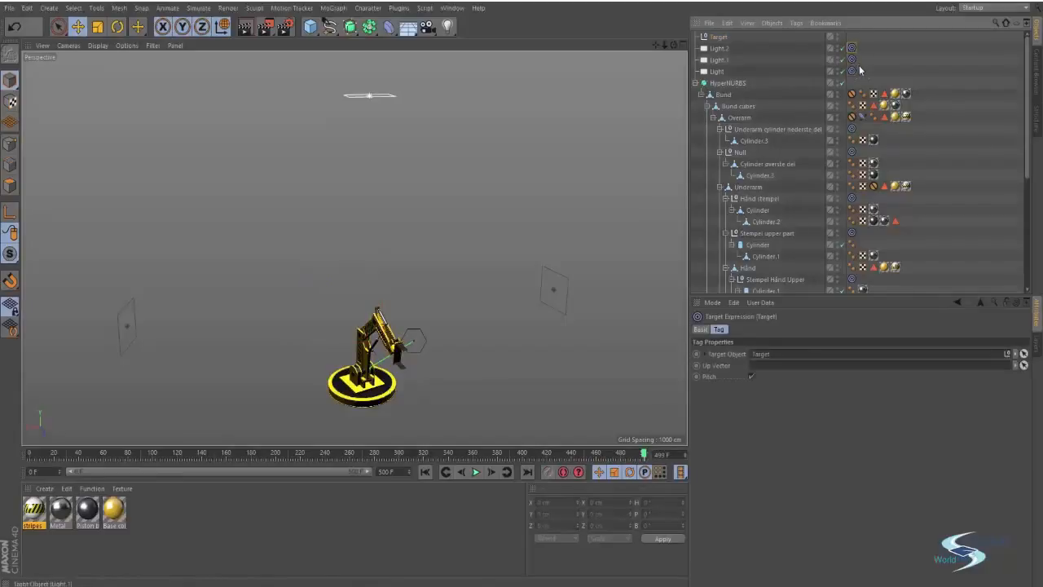
pyautogui.click(862, 71)
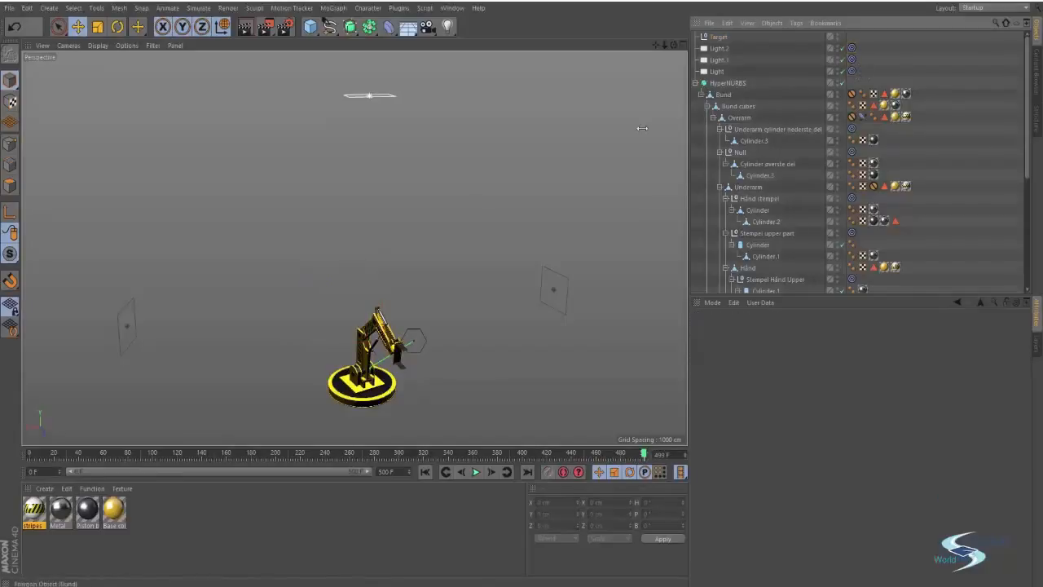
# Try moving the overhead light to test its targeting, and undo the move
pyautogui.keyDown('alt'); pyautogui.moveTo(371, 104); pyautogui.dragTo(471, 237); pyautogui.keyUp('alt')
pyautogui.click(389, 87)
pyautogui.keyDown('alt'); pyautogui.moveTo(389, 86); pyautogui.dragTo(187, 163); pyautogui.keyUp('alt')
pyautogui.hotkey('ctrl', 'z')
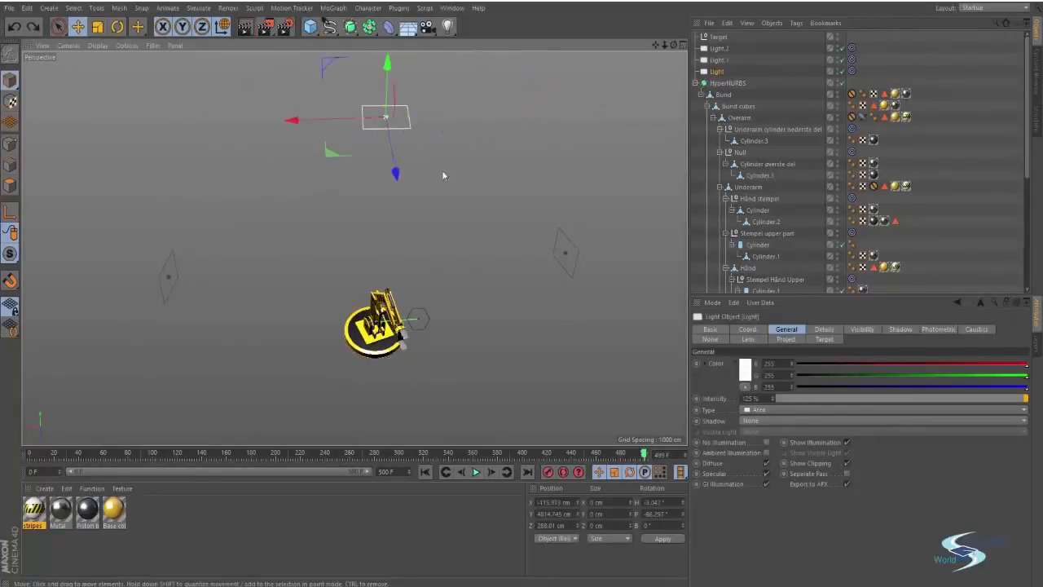
# Set the intensity of the side light Light.2 to 52%
pyautogui.click(403, 257)
pyautogui.keyDown('alt'); pyautogui.moveTo(403, 257); pyautogui.dragTo(538, 260); pyautogui.keyUp('alt')
pyautogui.click(719, 50)
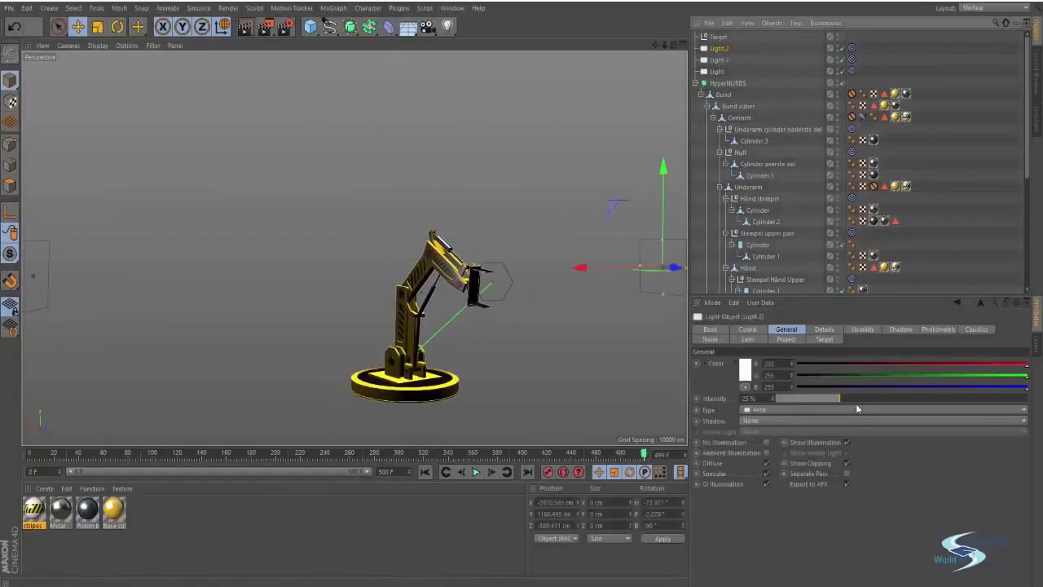
pyautogui.moveTo(855, 401)
pyautogui.mouseDown()
pyautogui.moveTo(914, 400)
pyautogui.moveTo(848, 395)
pyautogui.moveTo(857, 395)
pyautogui.mouseUp()
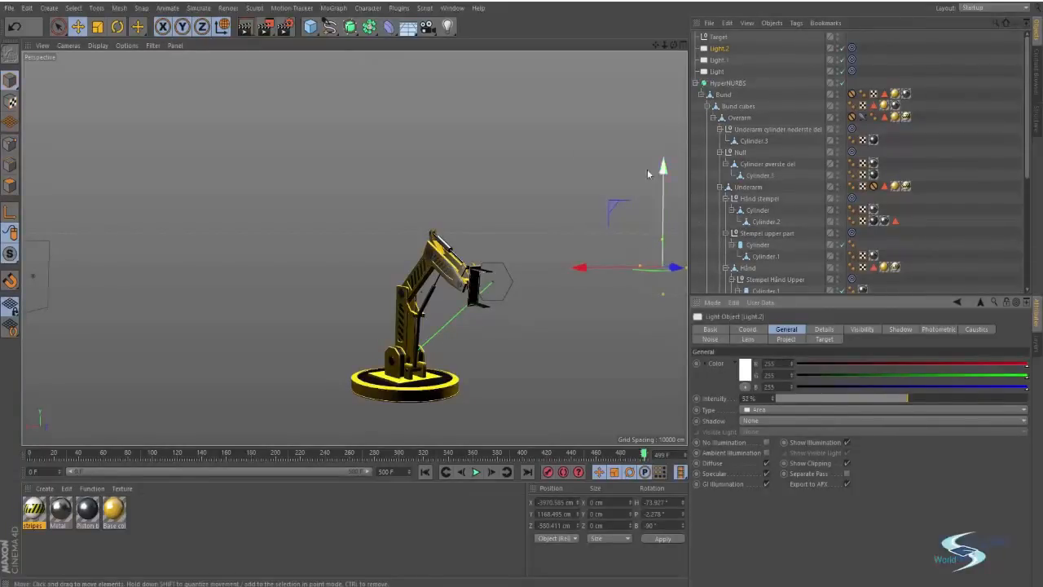
# Set the overhead light's shadow type to Area and deselect it
pyautogui.click(716, 71)
pyautogui.scroll(-5, 562, 140)
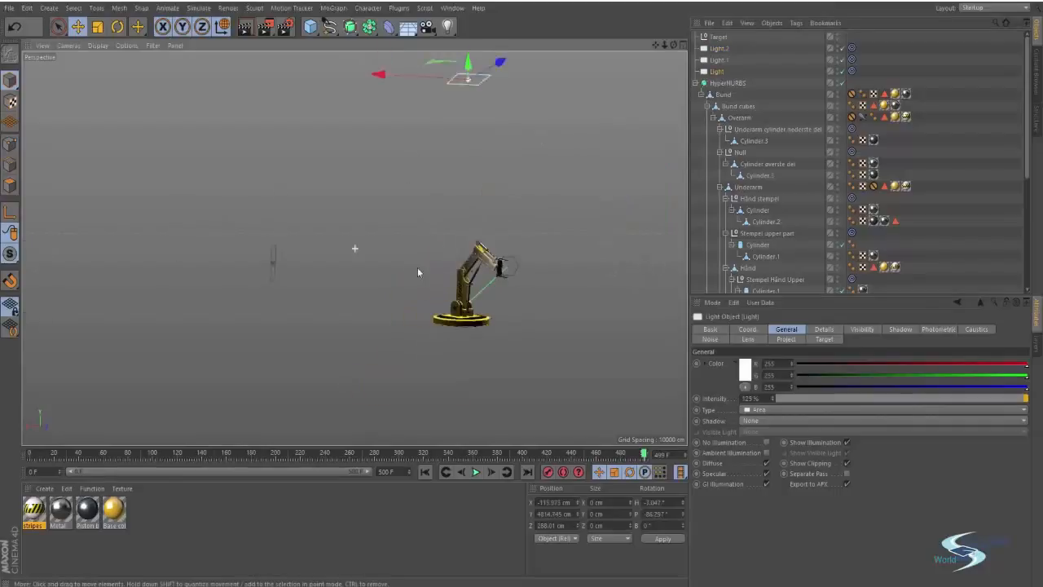
pyautogui.scroll(5, 532, 253)
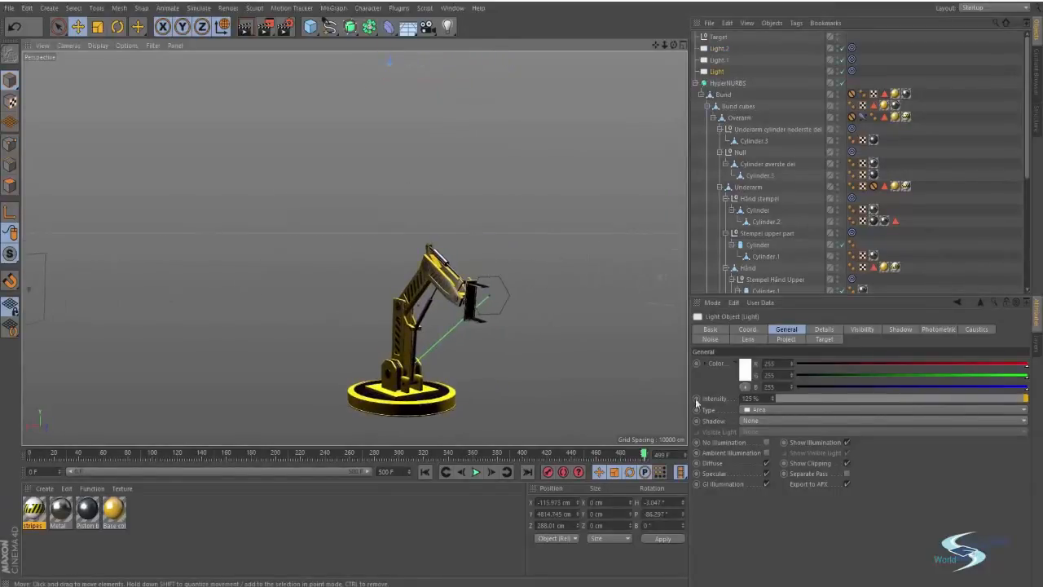
pyautogui.click(760, 421)
pyautogui.click(763, 469)
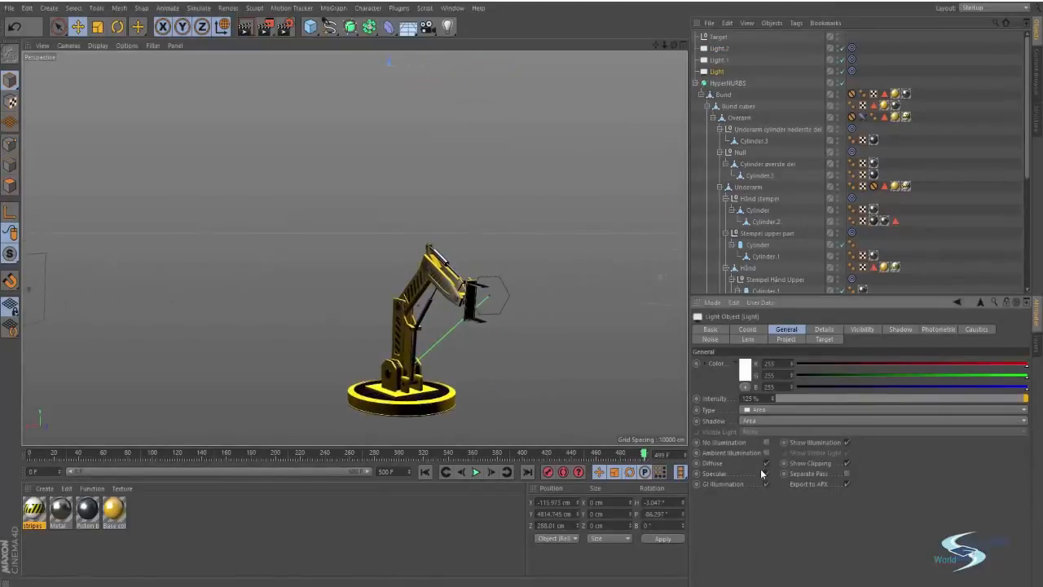
pyautogui.click(932, 268)
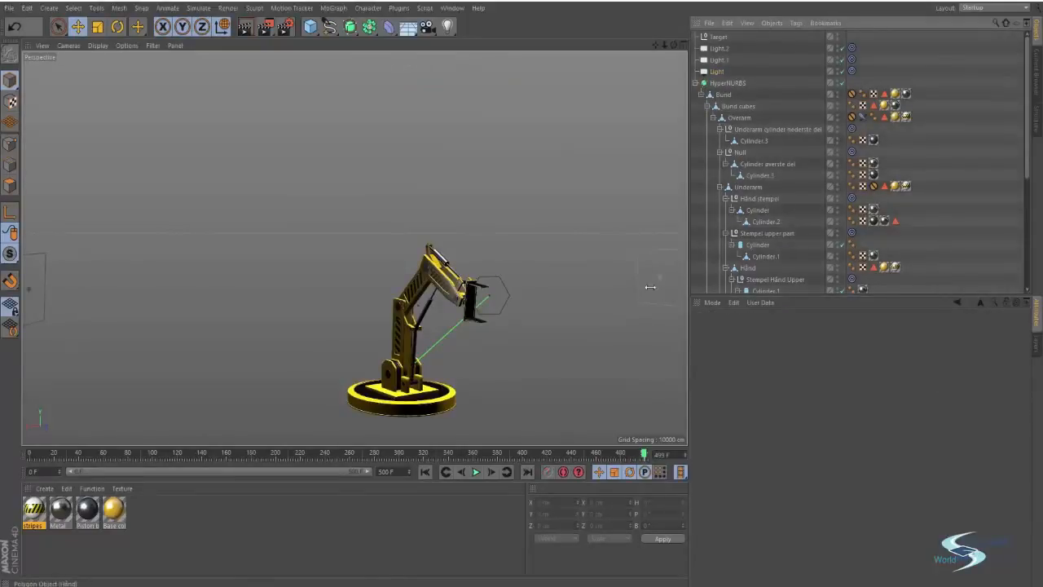
# Render the robotic arm in the viewport and examine the highlights on the striped upper arm up close
pyautogui.scroll(4, 449, 319)
pyautogui.keyDown('alt'); pyautogui.moveTo(450, 319); pyautogui.dragTo(460, 244, button='middle'); pyautogui.keyUp('alt')
pyautogui.keyDown('alt'); pyautogui.moveTo(459, 245); pyautogui.dragTo(550, 320); pyautogui.keyUp('alt')
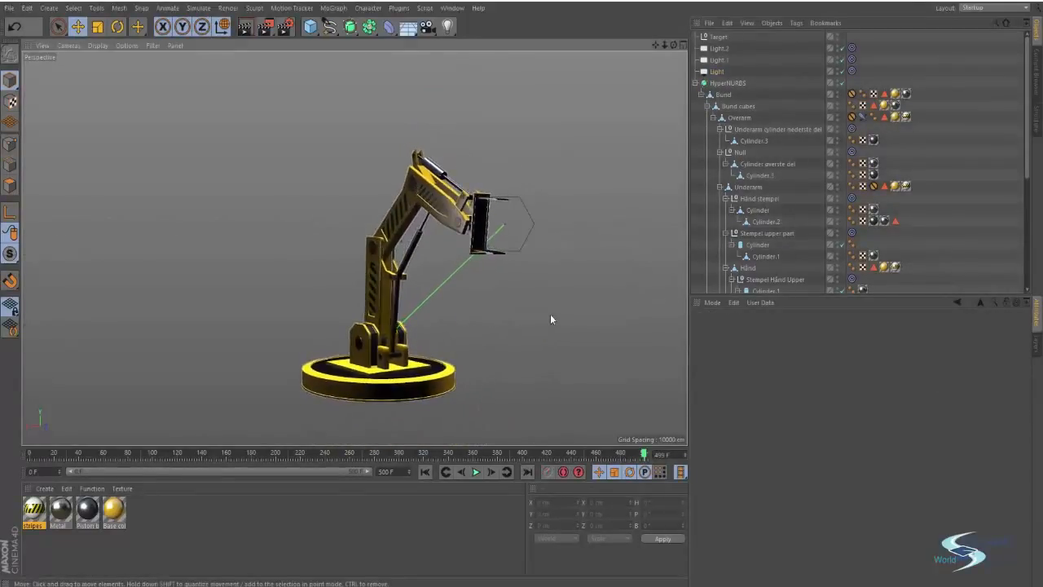
pyautogui.hotkey('ctrl', 'r')
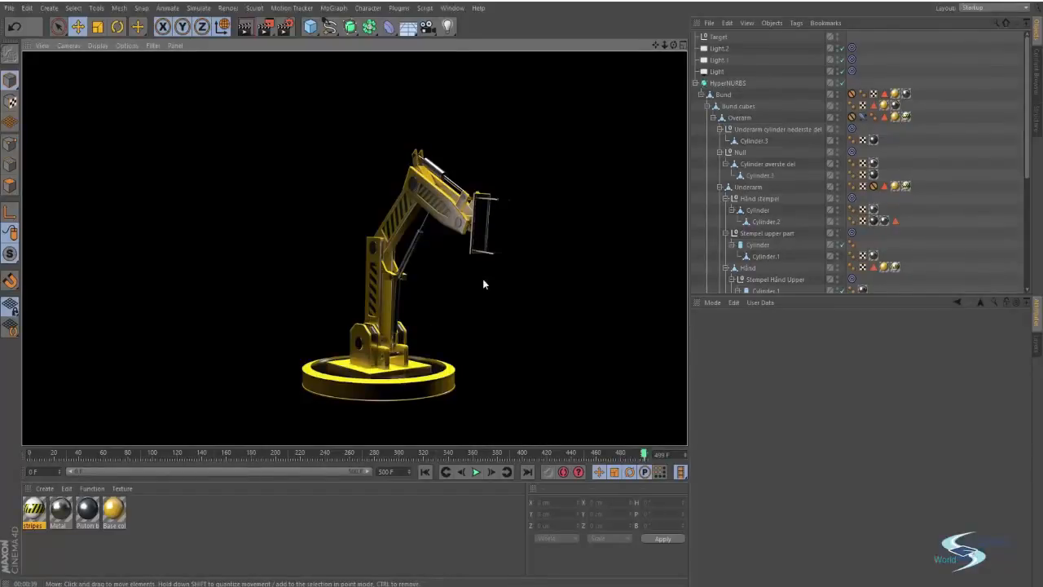
pyautogui.scroll(10, 445, 203)
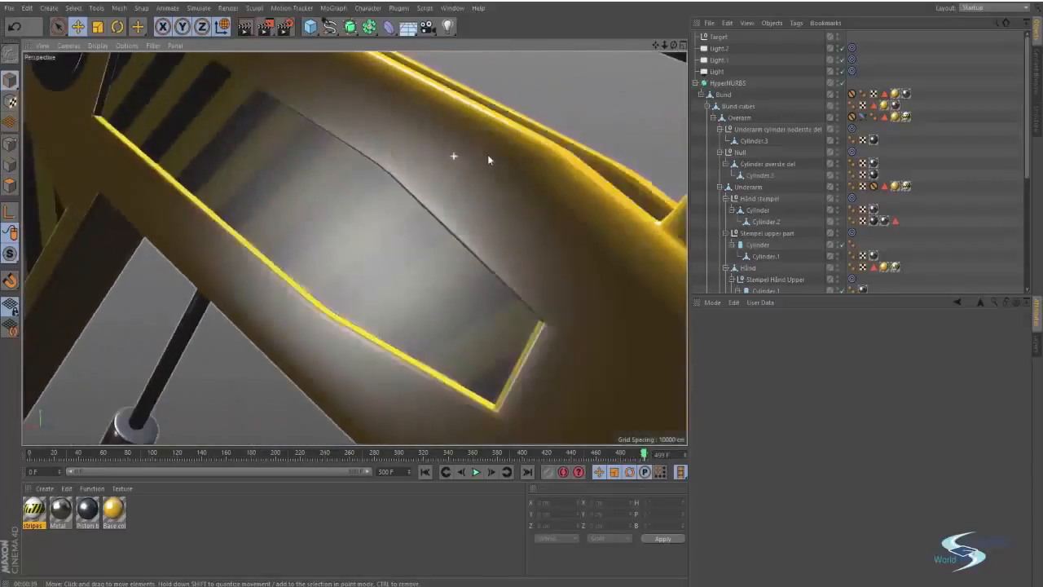
pyautogui.keyDown('alt'); pyautogui.moveTo(487, 159); pyautogui.dragTo(570, 232); pyautogui.keyUp('alt')
pyautogui.scroll(3, 355, 171)
pyautogui.scroll(-3, 395, 261)
pyautogui.scroll(-3, 377, 286)
# Set the projection of the Base color texture tags on Bund cubes and Overarm to Cubic
pyautogui.click(906, 94)
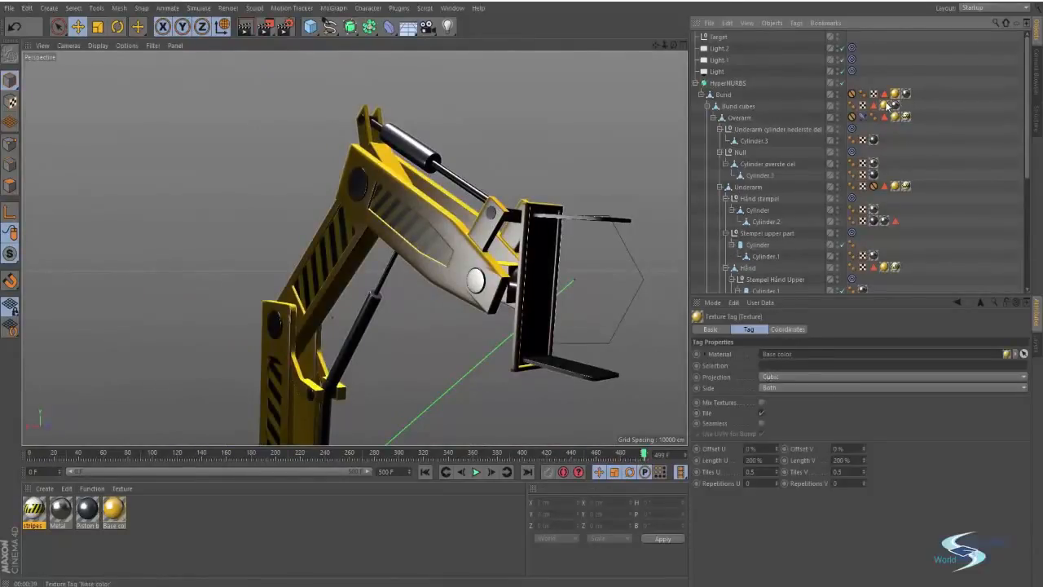
pyautogui.click(782, 377)
pyautogui.click(783, 457)
pyautogui.click(782, 377)
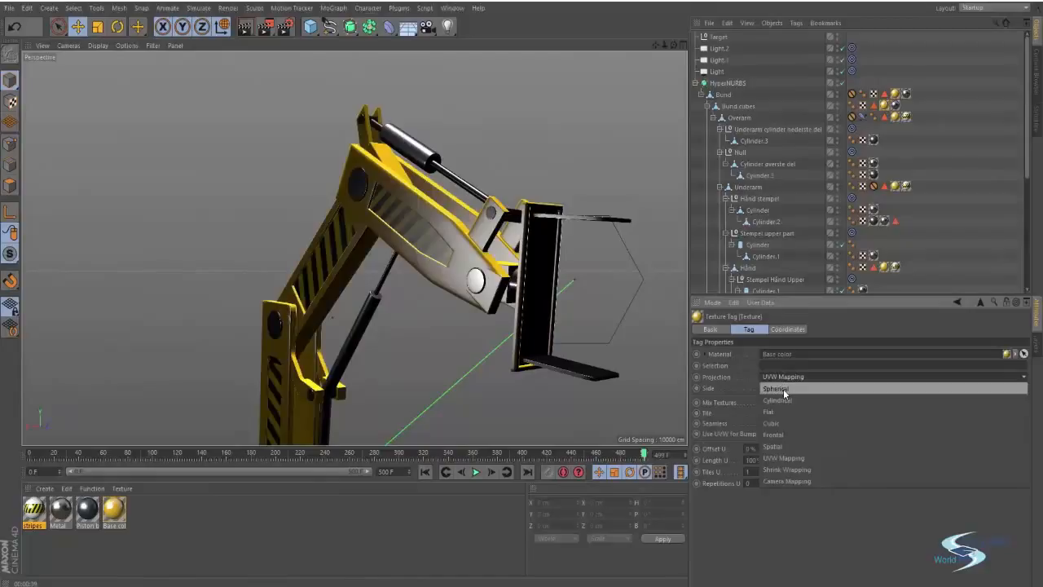
pyautogui.click(780, 422)
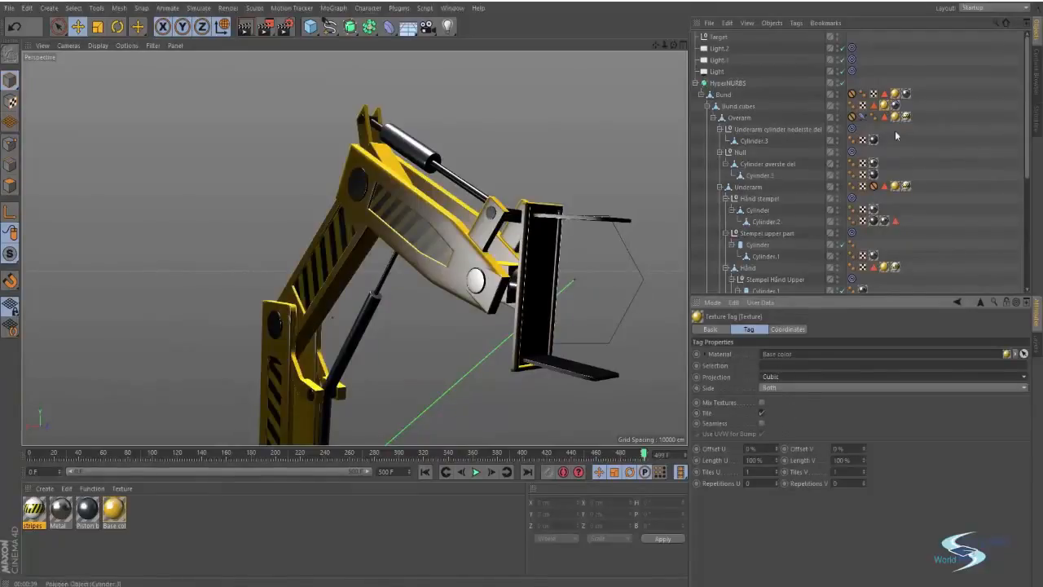
pyautogui.click(782, 377)
pyautogui.click(783, 388)
pyautogui.click(787, 376)
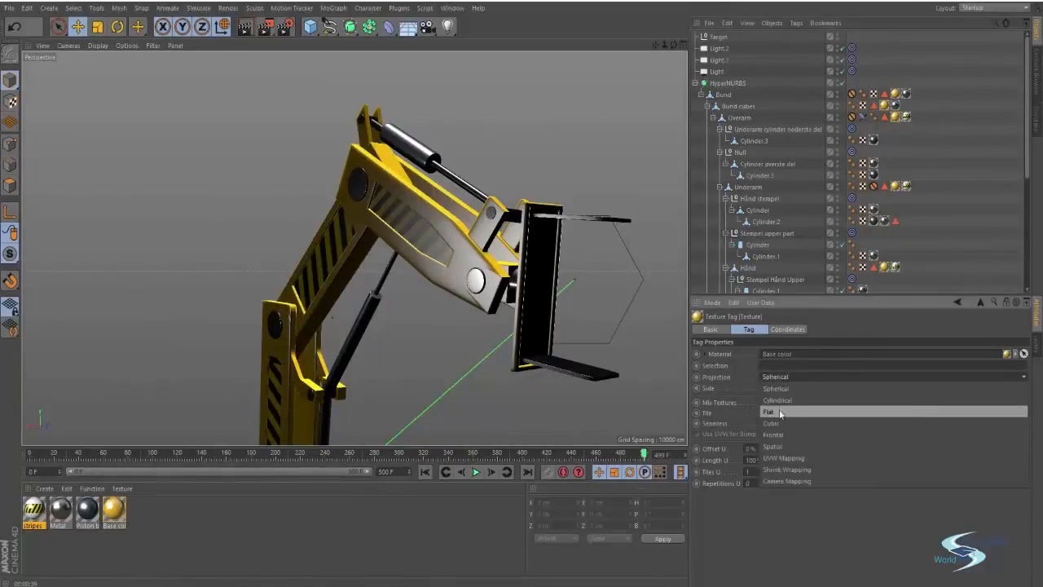
pyautogui.click(780, 422)
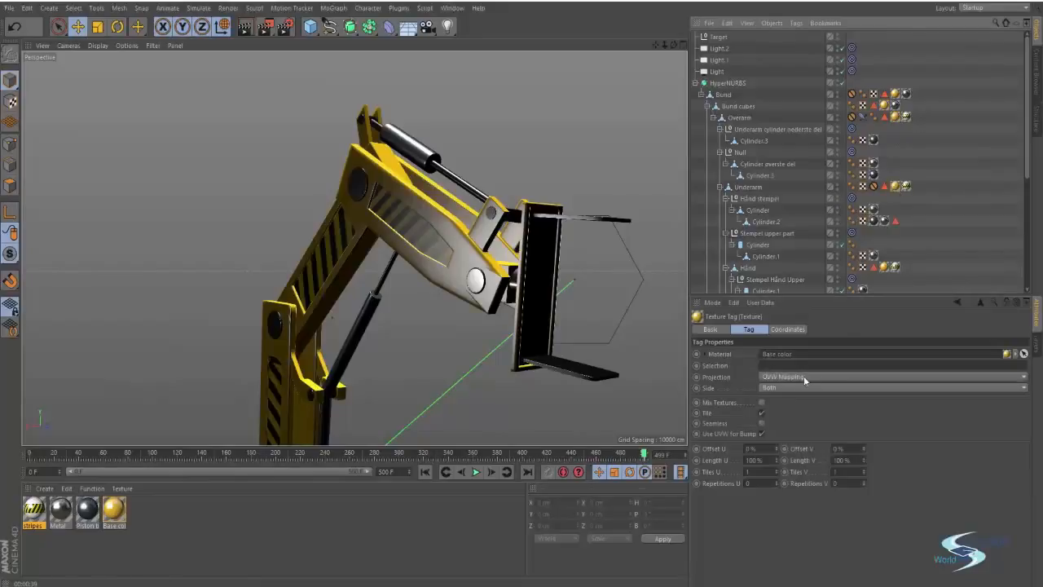
# Change the Base color texture tags on Underarm and Hånd to Cubic projection
pyautogui.click(895, 186)
pyautogui.click(884, 268)
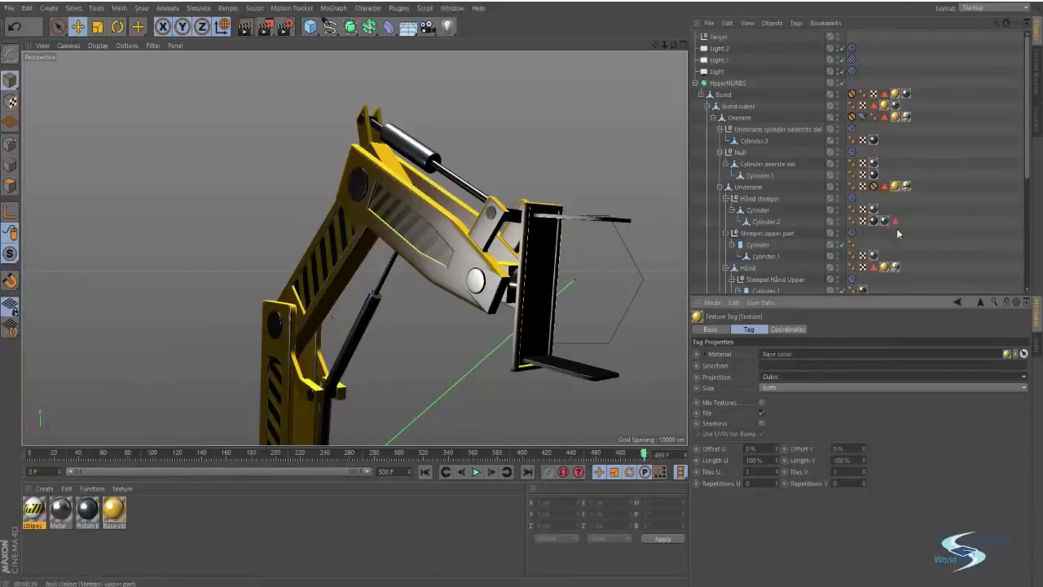
pyautogui.scroll(-5, 896, 230)
pyautogui.scroll(2, 887, 154)
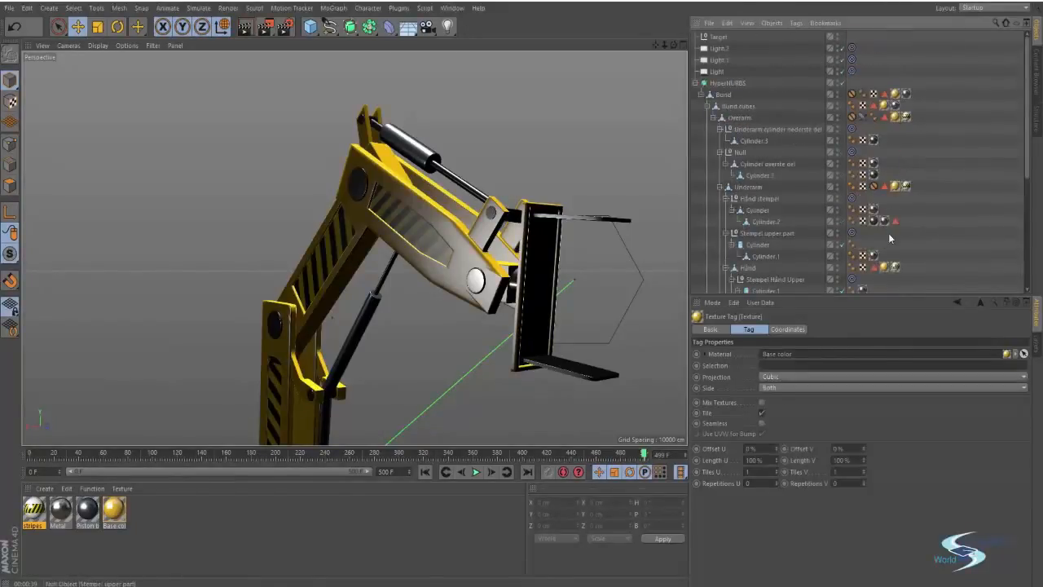
pyautogui.scroll(1, 885, 196)
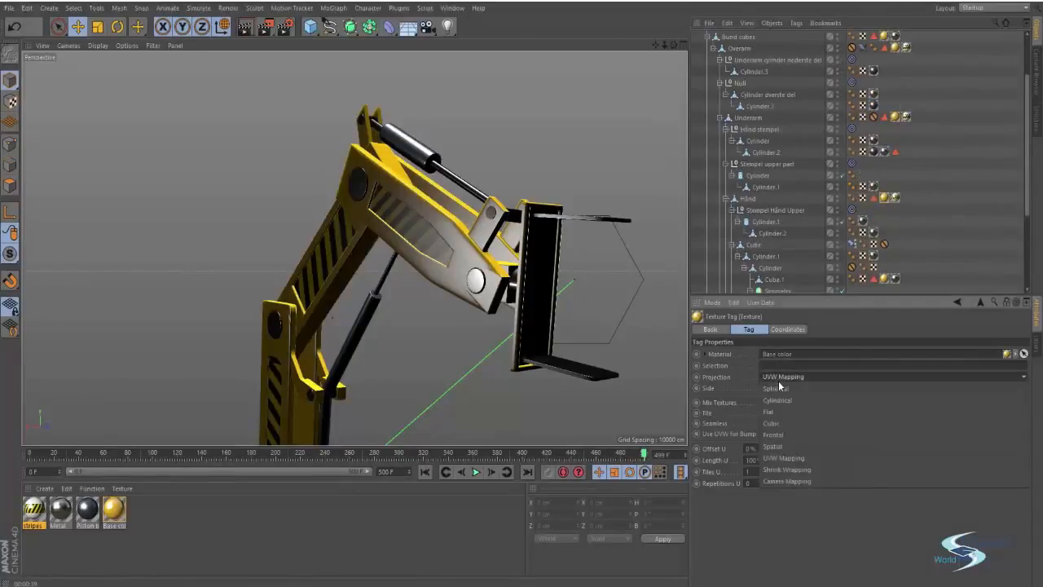
pyautogui.scroll(-2, 919, 206)
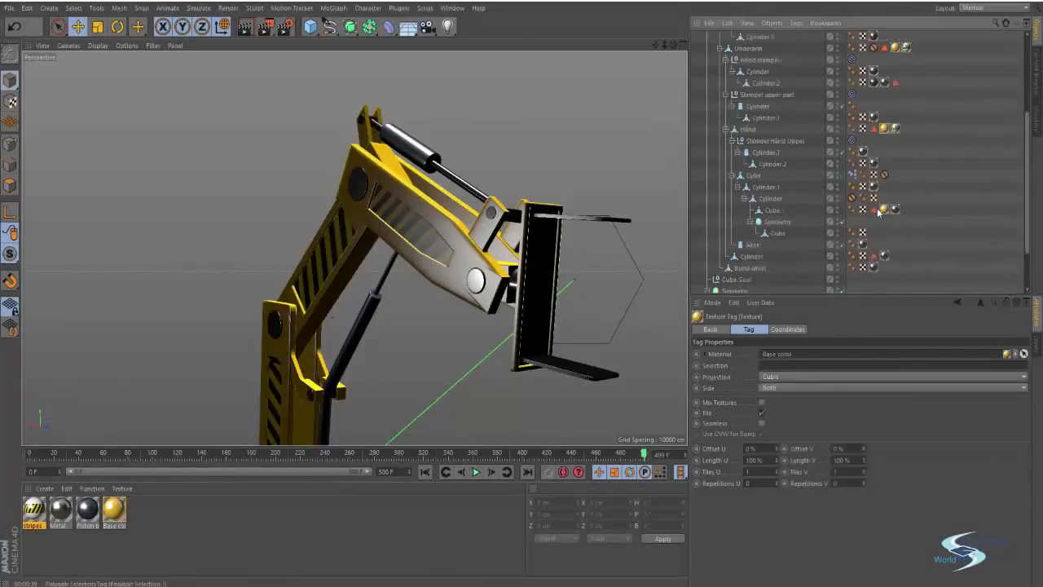
# Switch the Base color texture tag on Cube.1 to Cubic projection and deselect it
pyautogui.click(883, 210)
pyautogui.click(773, 378)
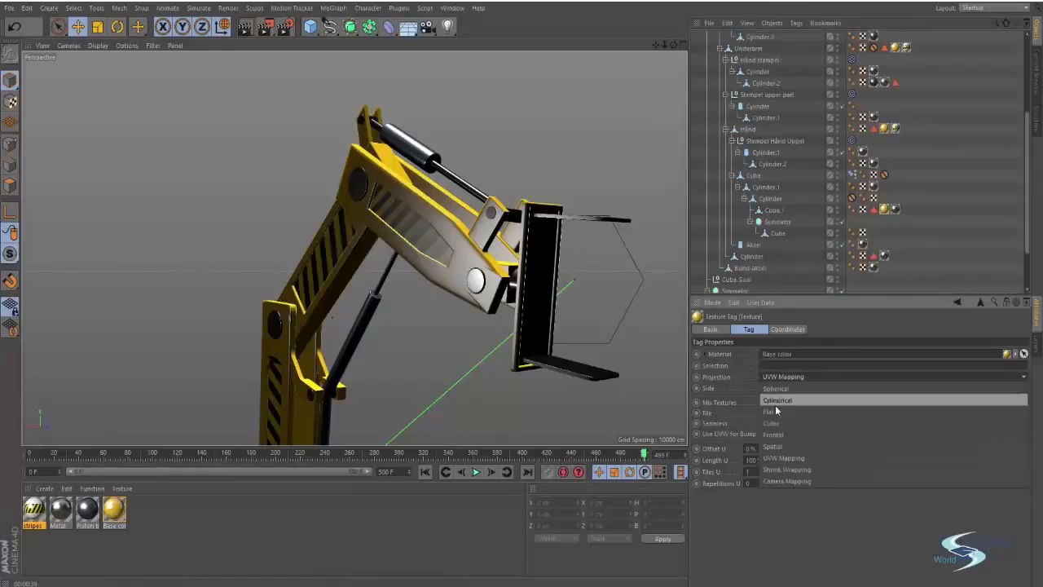
pyautogui.click(778, 422)
pyautogui.click(945, 181)
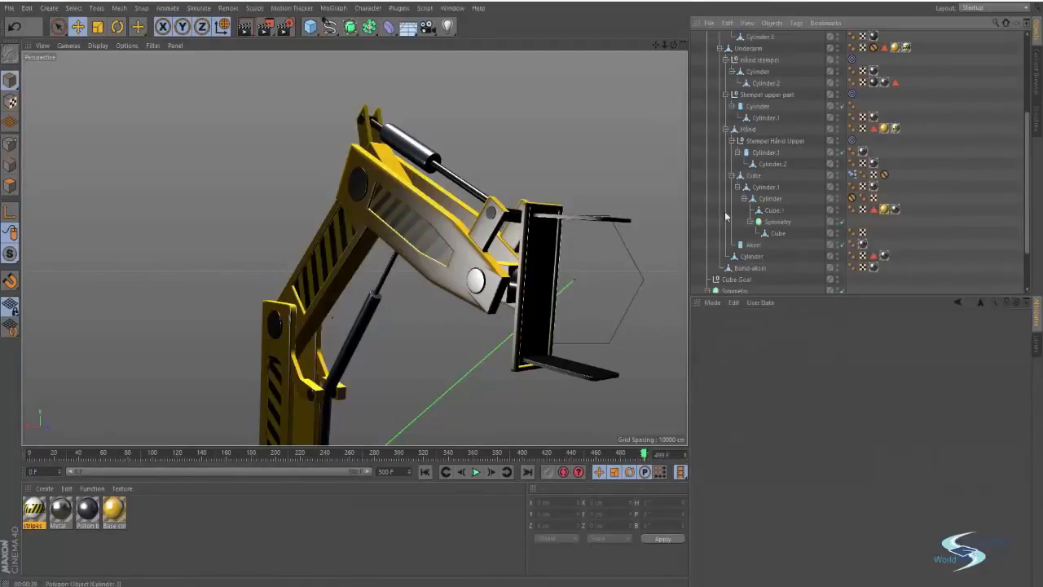
# Render the arm in the viewport from the side and check how the lights reflect on its yellow surfaces
pyautogui.keyDown('alt'); pyautogui.moveTo(269, 248); pyautogui.dragTo(463, 238); pyautogui.keyUp('alt')
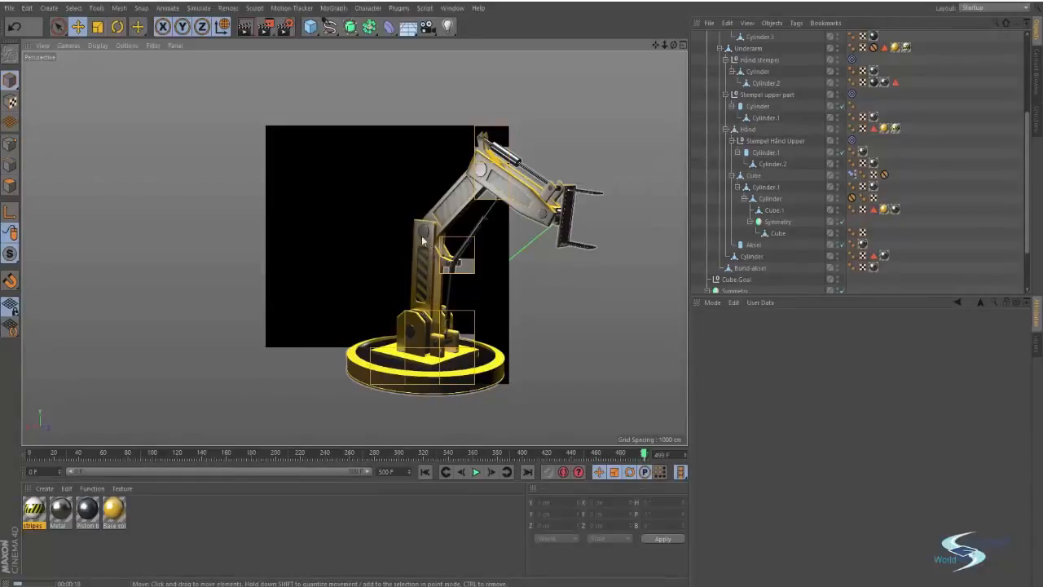
pyautogui.keyDown('alt'); pyautogui.moveTo(473, 190); pyautogui.dragTo(453, 175); pyautogui.keyUp('alt')
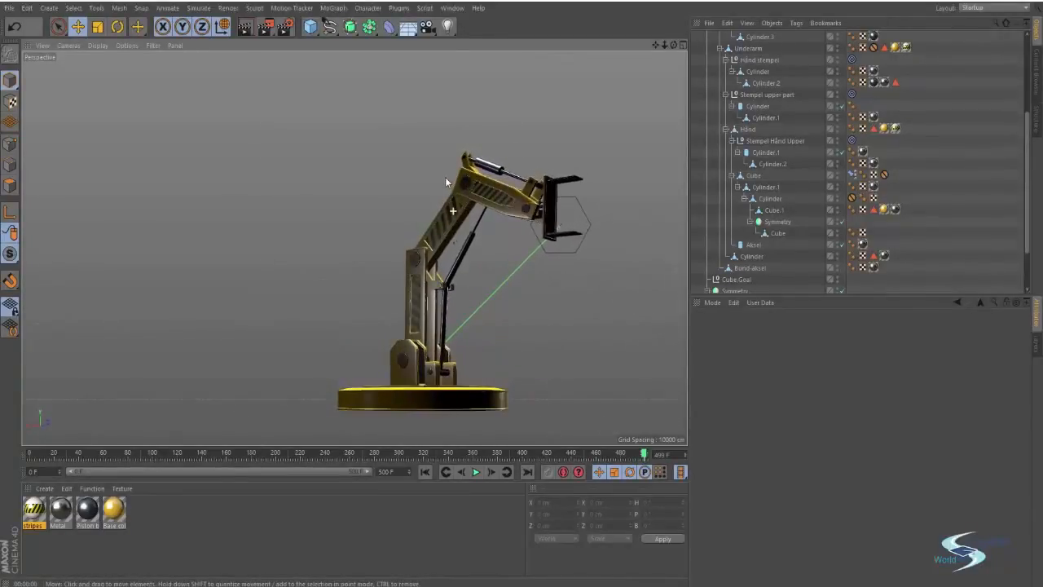
pyautogui.hotkey('ctrl', 'shift', 'z')
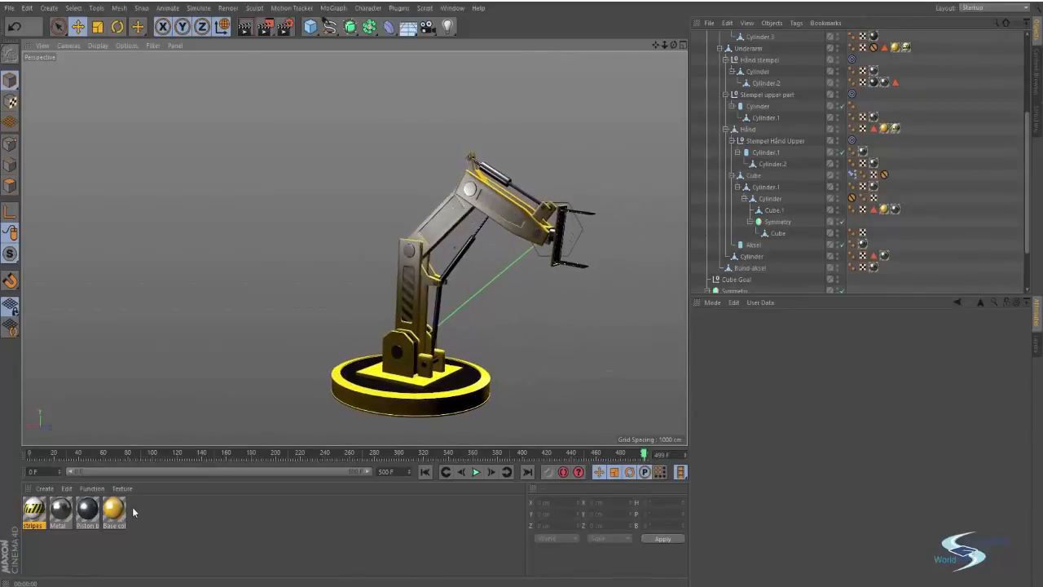
# In the Base color material's reflectance, set Roughness to 15% and Specular Strength to about 6%, and close the Material Editor
pyautogui.doubleClick(115, 508)
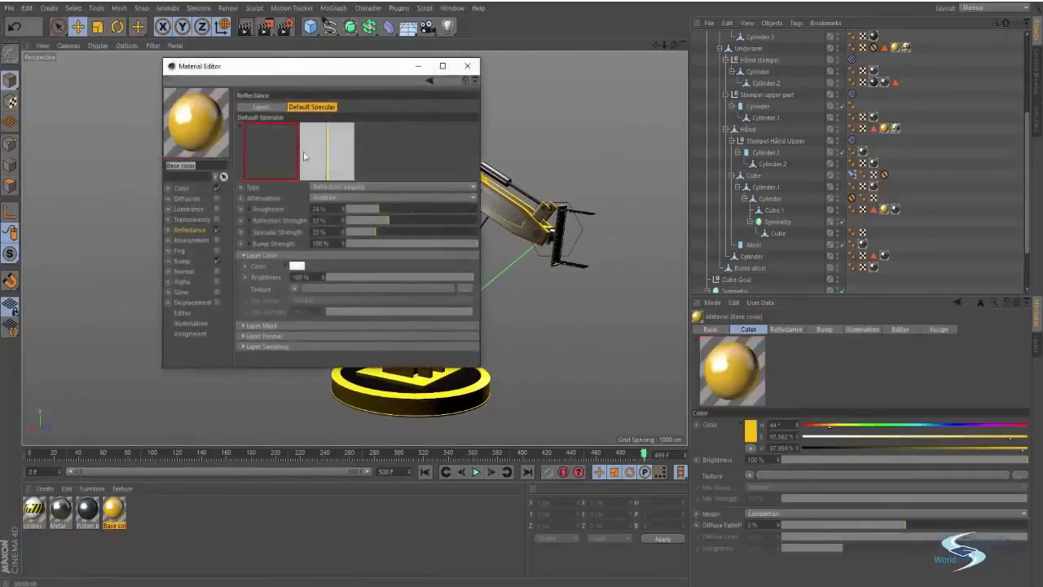
pyautogui.moveTo(309, 68); pyautogui.dragTo(207, 73)
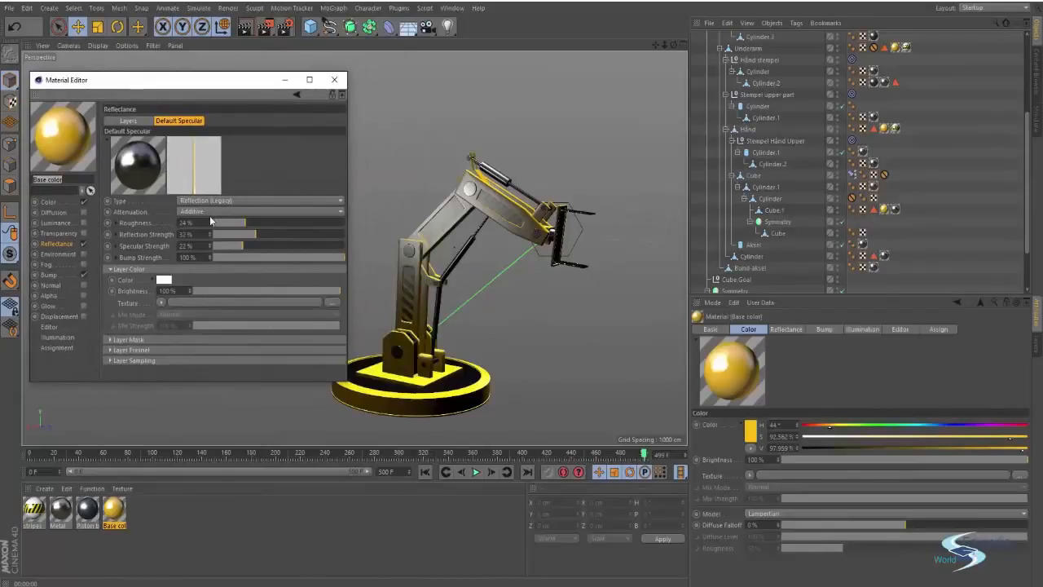
pyautogui.moveTo(234, 223)
pyautogui.mouseDown()
pyautogui.moveTo(263, 220)
pyautogui.moveTo(219, 220)
pyautogui.moveTo(231, 223)
pyautogui.mouseUp()
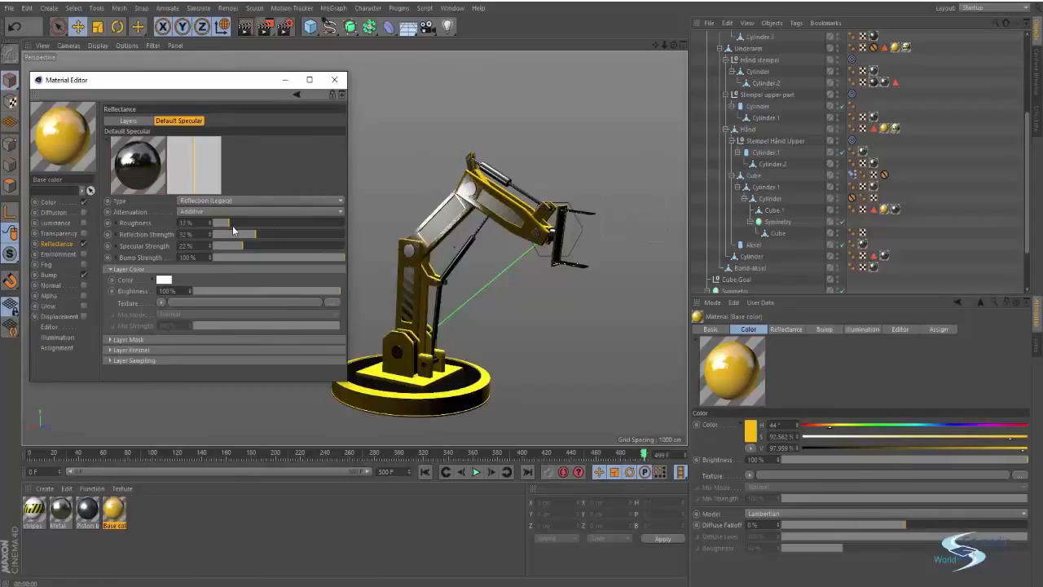
pyautogui.moveTo(233, 226); pyautogui.dragTo(229, 249)
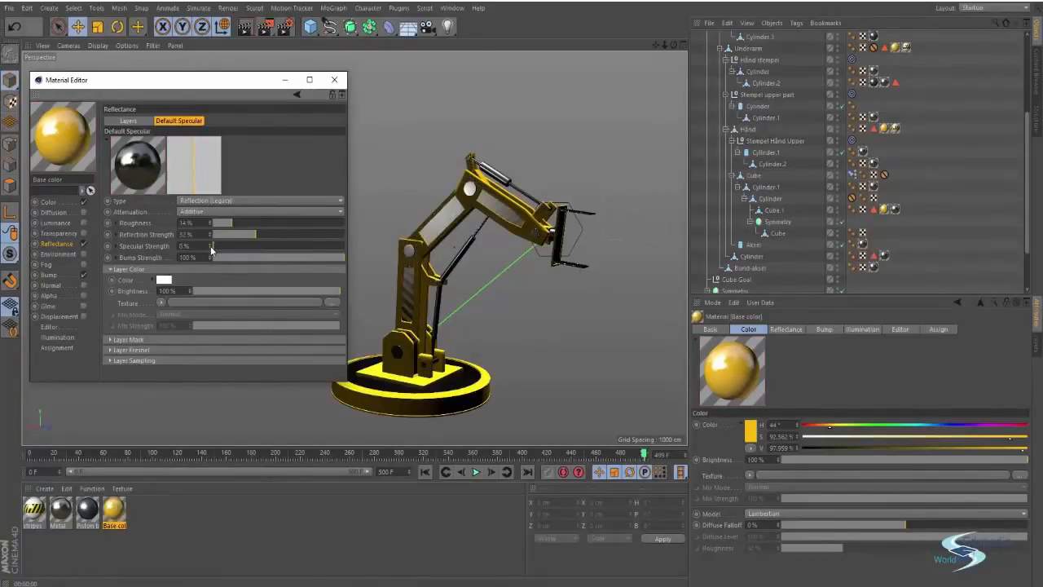
pyautogui.moveTo(210, 249)
pyautogui.mouseDown()
pyautogui.moveTo(237, 248)
pyautogui.moveTo(238, 222)
pyautogui.moveTo(221, 247)
pyautogui.mouseUp()
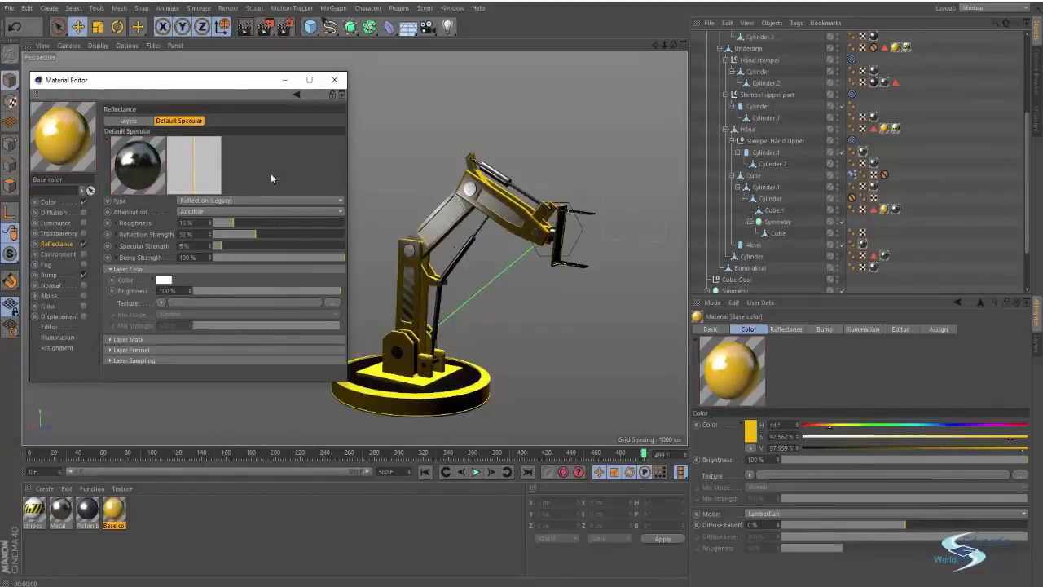
pyautogui.click(334, 80)
# Render the whole arm in the viewport and examine the adjusted yellow material from several angles
pyautogui.keyDown('alt'); pyautogui.moveTo(423, 256); pyautogui.dragTo(812, 287); pyautogui.keyUp('alt')
pyautogui.keyDown('alt'); pyautogui.moveTo(381, 245); pyautogui.dragTo(334, 243, button='middle'); pyautogui.keyUp('alt')
pyautogui.keyDown('alt'); pyautogui.moveTo(334, 243); pyautogui.dragTo(391, 252); pyautogui.keyUp('alt')
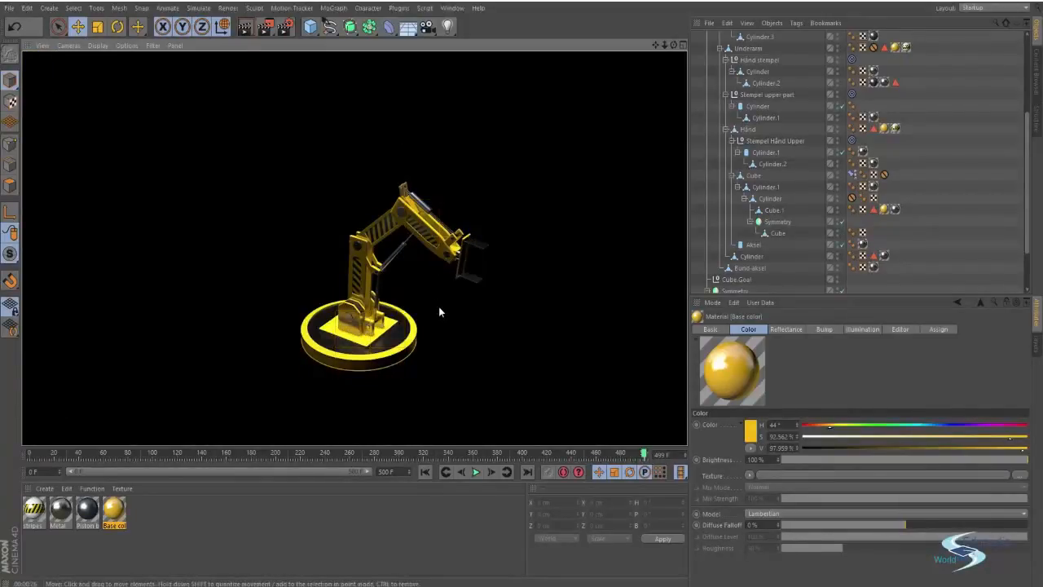
pyautogui.keyDown('alt'); pyautogui.moveTo(387, 310); pyautogui.dragTo(423, 237); pyautogui.keyUp('alt')
pyautogui.keyDown('alt'); pyautogui.moveTo(423, 236); pyautogui.dragTo(370, 248, button='right'); pyautogui.keyUp('alt')
pyautogui.keyDown('alt'); pyautogui.moveTo(370, 249); pyautogui.dragTo(538, 230); pyautogui.keyUp('alt')
pyautogui.scroll(5, 786, 186)
# Delete the three area lights and add a Sun light to the scene
pyautogui.click(719, 49)
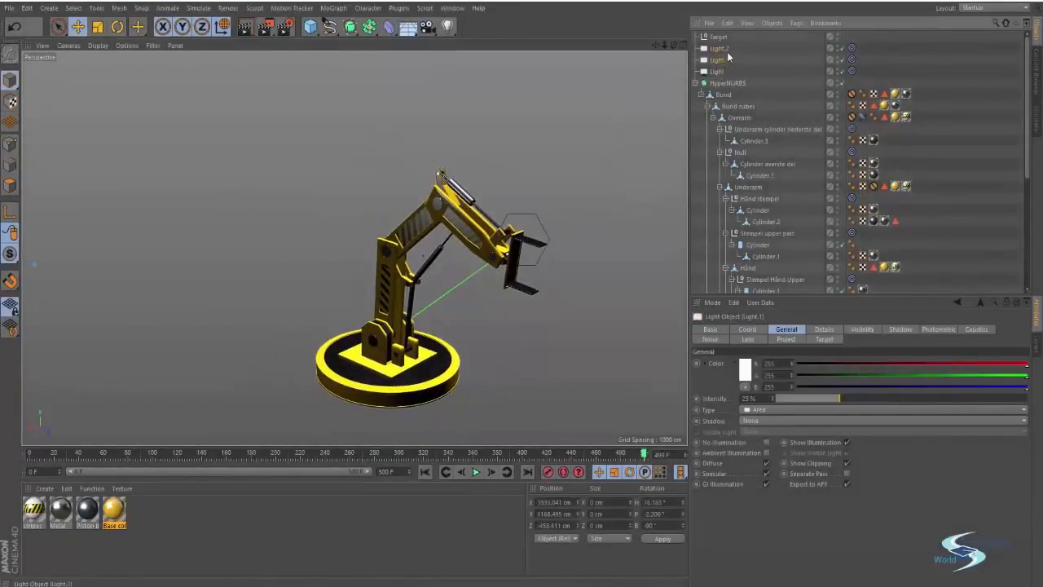
pyautogui.click(452, 29)
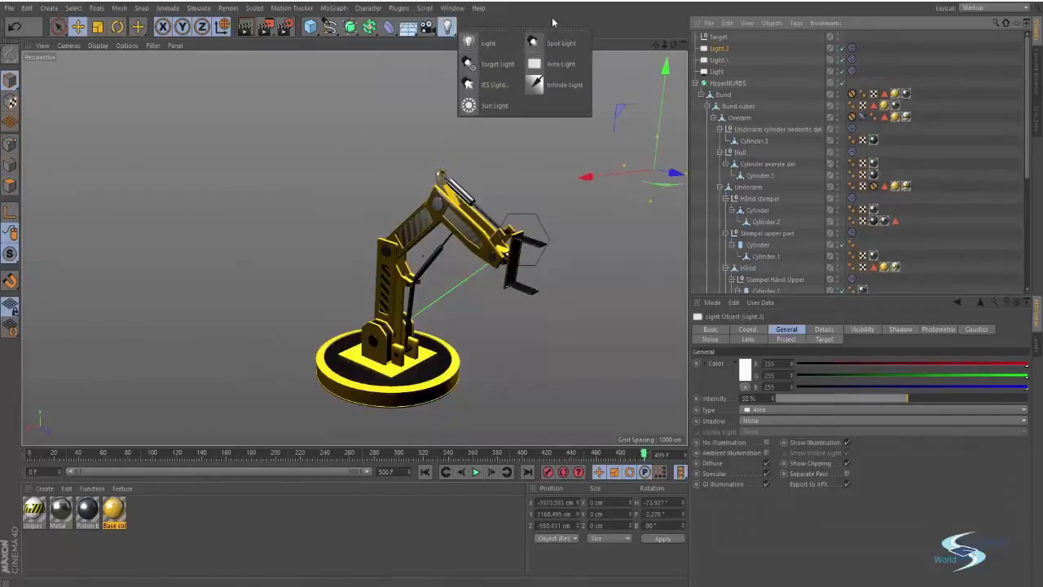
pyautogui.keyDown('shift'); pyautogui.click(716, 71); pyautogui.keyUp('shift')
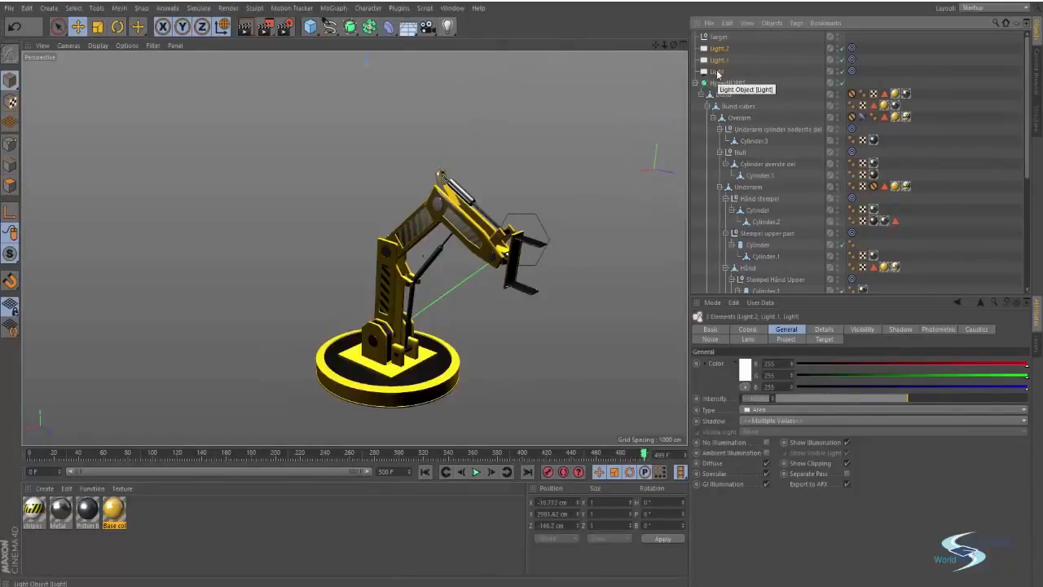
pyautogui.press('Delete')
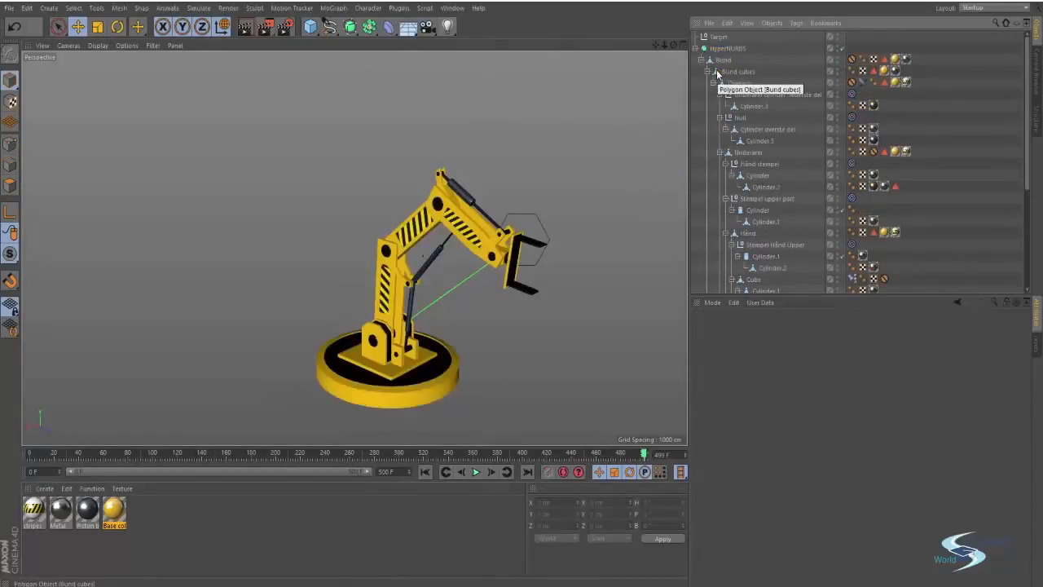
pyautogui.click(448, 26)
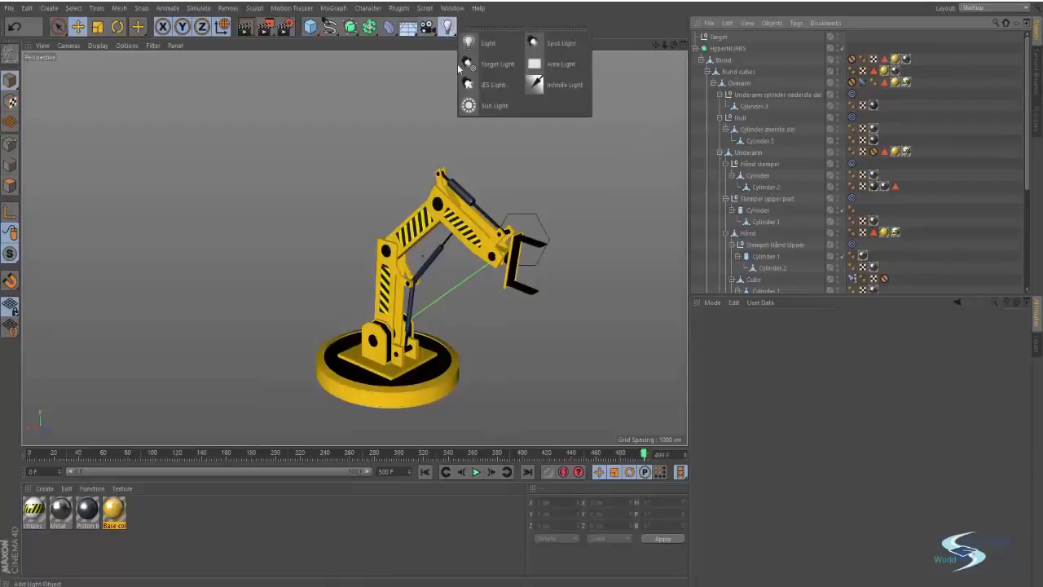
pyautogui.click(488, 105)
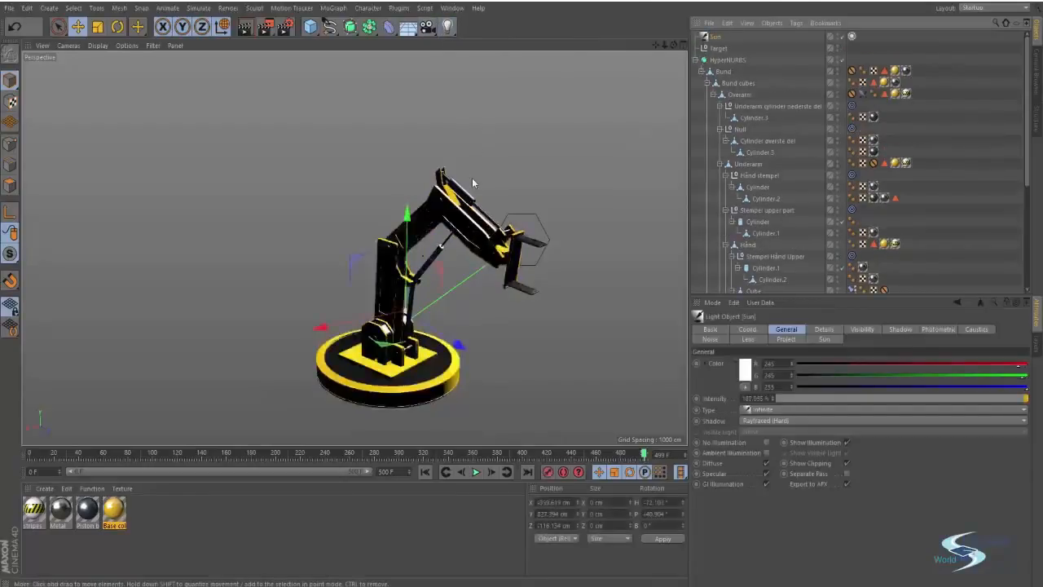
# Render the arm in the viewport from two opposite sides and examine how the Sun light illuminates its yellow and black surfaces
pyautogui.keyDown('alt'); pyautogui.moveTo(472, 180); pyautogui.dragTo(413, 244); pyautogui.keyUp('alt')
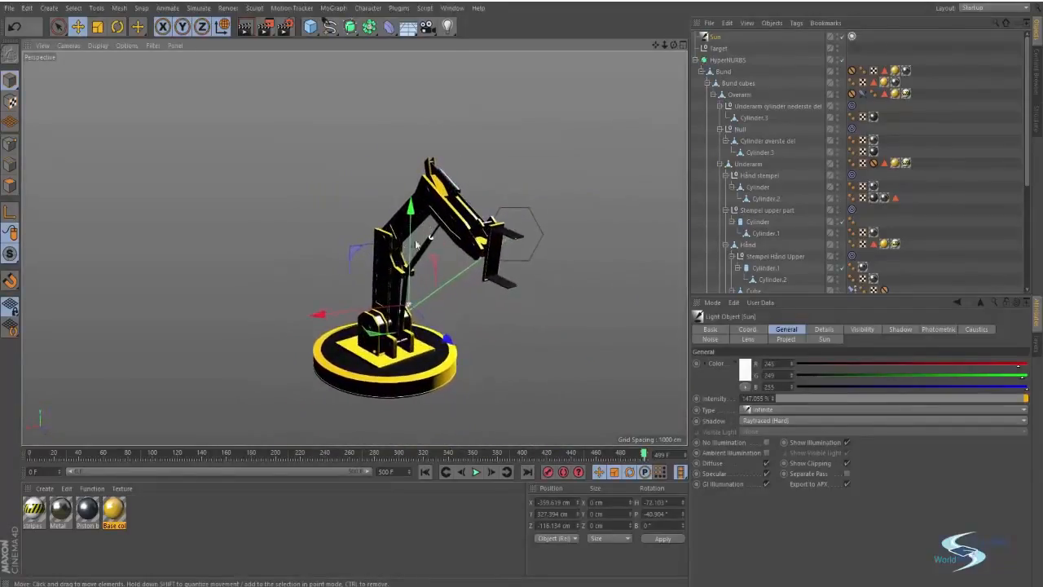
pyautogui.click(548, 200)
pyautogui.keyDown('alt'); pyautogui.moveTo(549, 200); pyautogui.dragTo(465, 205); pyautogui.keyUp('alt')
pyautogui.hotkey('ctrl', 'r')
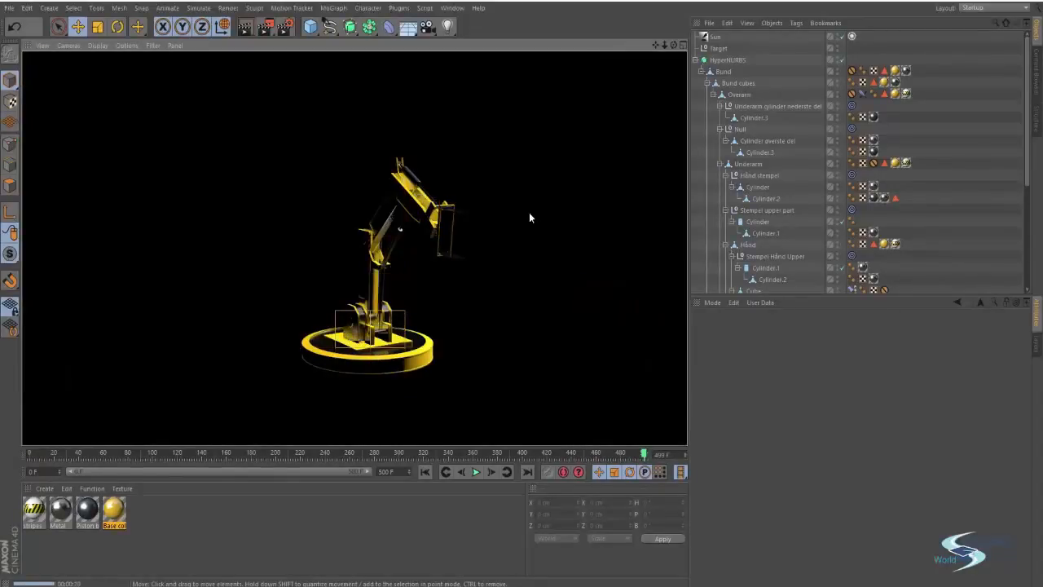
pyautogui.keyDown('alt'); pyautogui.moveTo(476, 231); pyautogui.dragTo(328, 253); pyautogui.keyUp('alt')
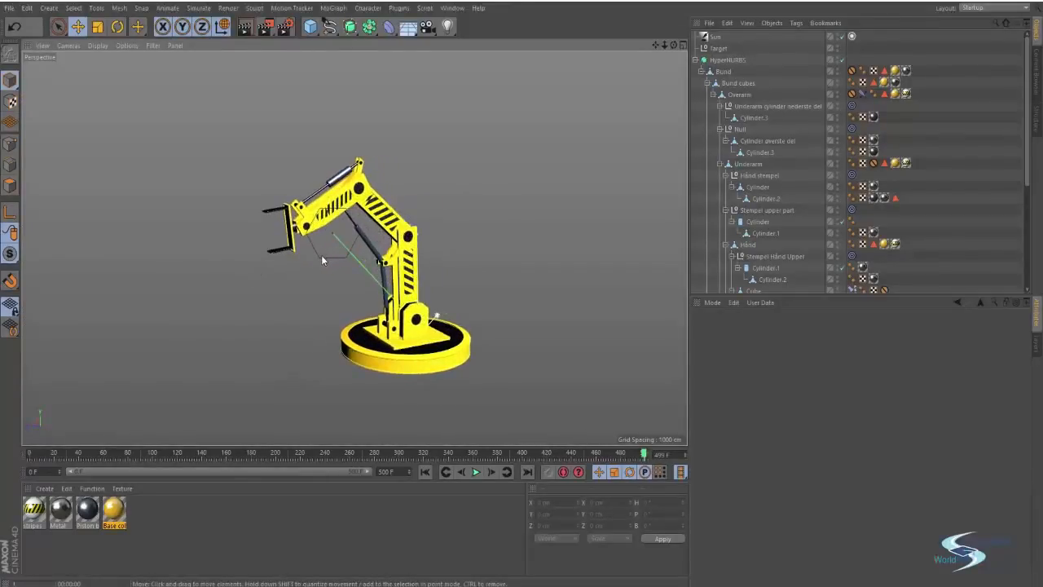
pyautogui.hotkey('ctrl', 'r')
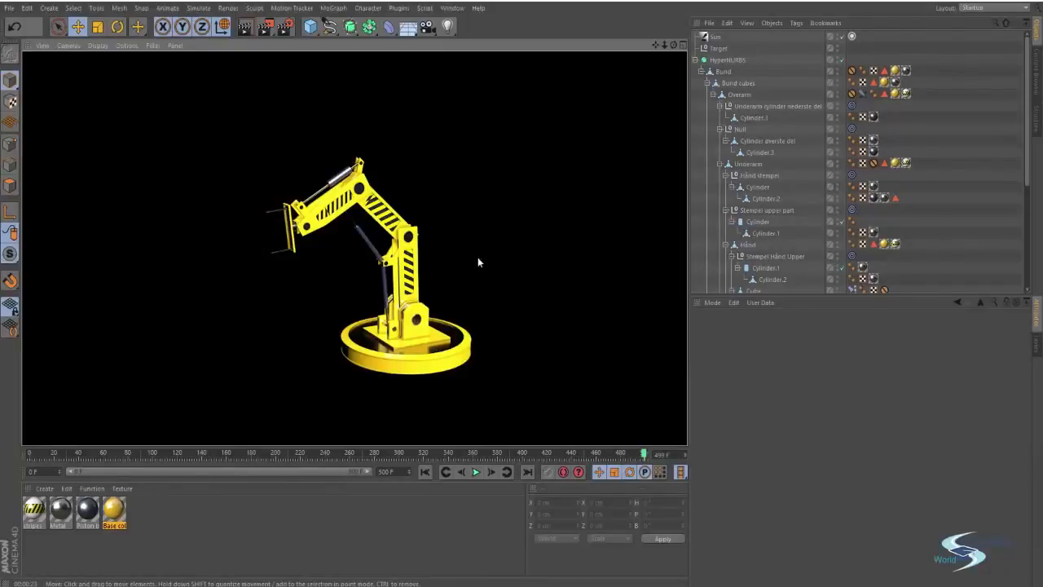
pyautogui.keyDown('alt'); pyautogui.moveTo(479, 262); pyautogui.dragTo(464, 327); pyautogui.keyUp('alt')
# Delete the Sun light from the scene and view the arm from the other side without it
pyautogui.click(721, 38)
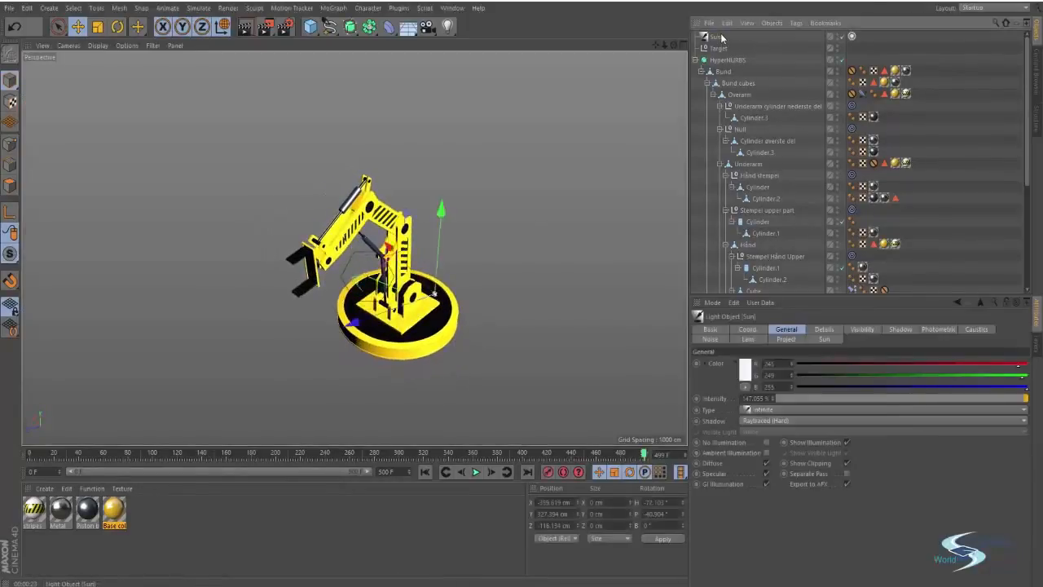
pyautogui.press('Delete')
pyautogui.keyDown('alt'); pyautogui.moveTo(391, 228); pyautogui.dragTo(668, 213); pyautogui.keyUp('alt')
pyautogui.keyDown('alt'); pyautogui.moveTo(399, 250); pyautogui.dragTo(651, 252); pyautogui.keyUp('alt')
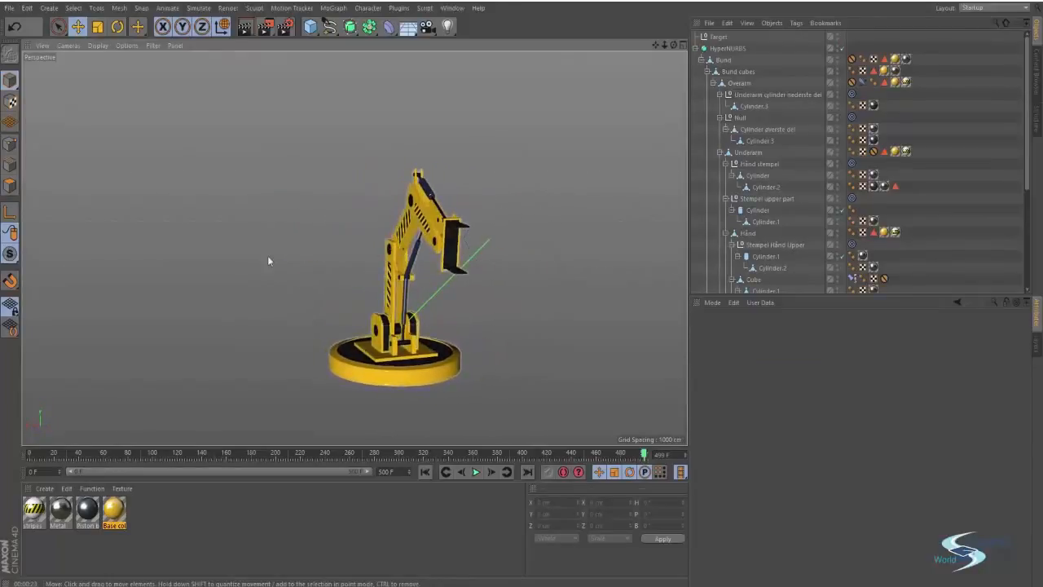